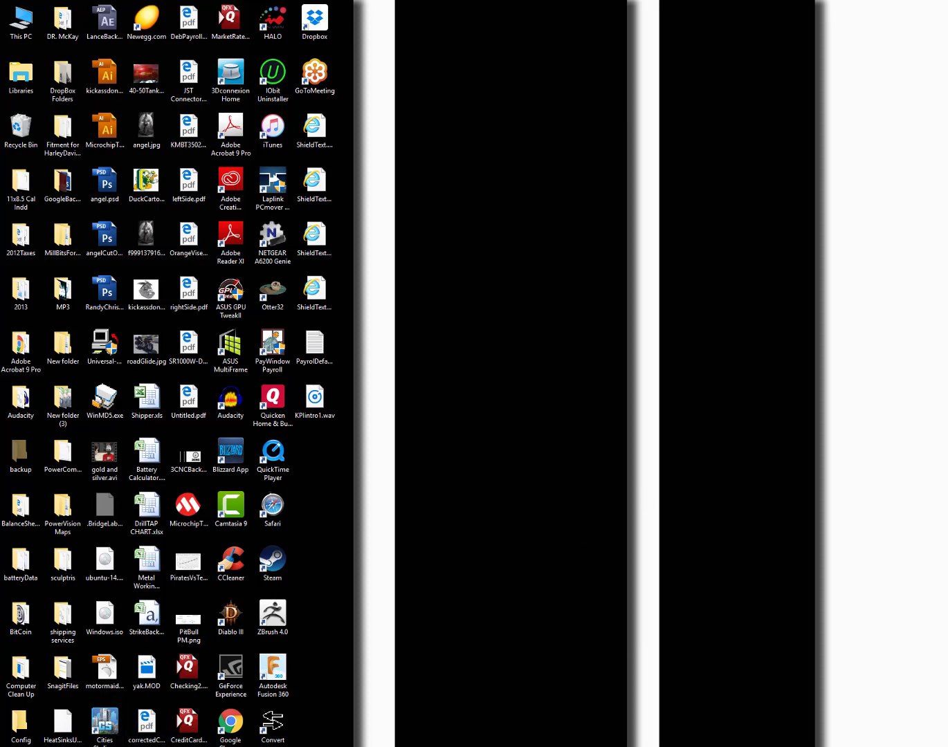
Step: Launch Adobe Photoshop CS3 and dismiss the 3Dconnexion shortcut message
{"action": "key", "text": "super"}
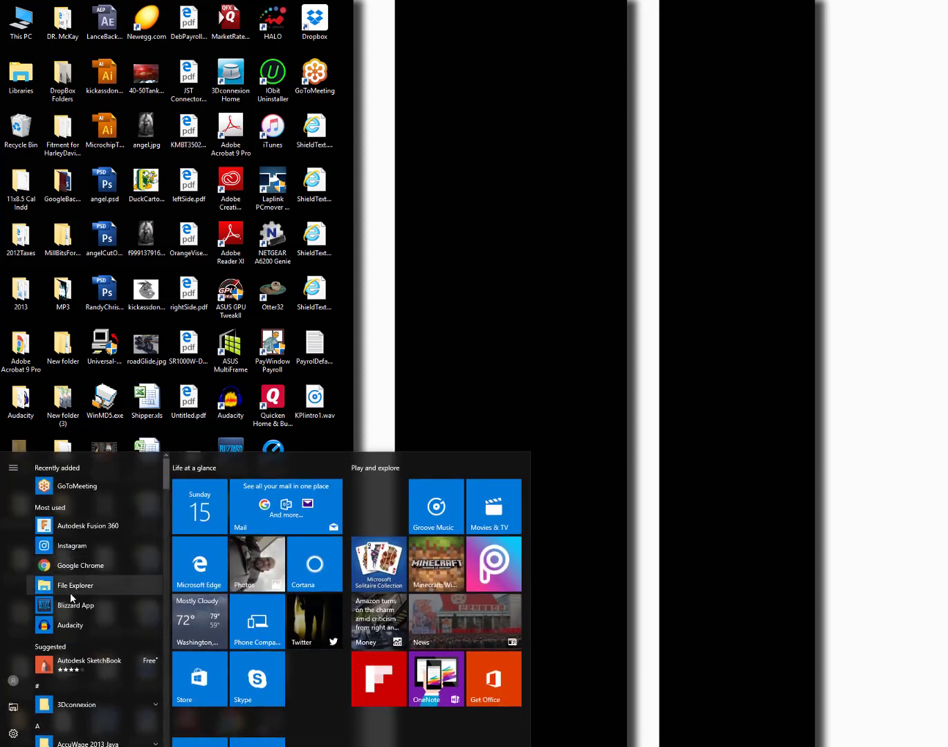
{"action": "scroll", "coordinate": [96, 576], "scroll_direction": "down", "scroll_amount": 10}
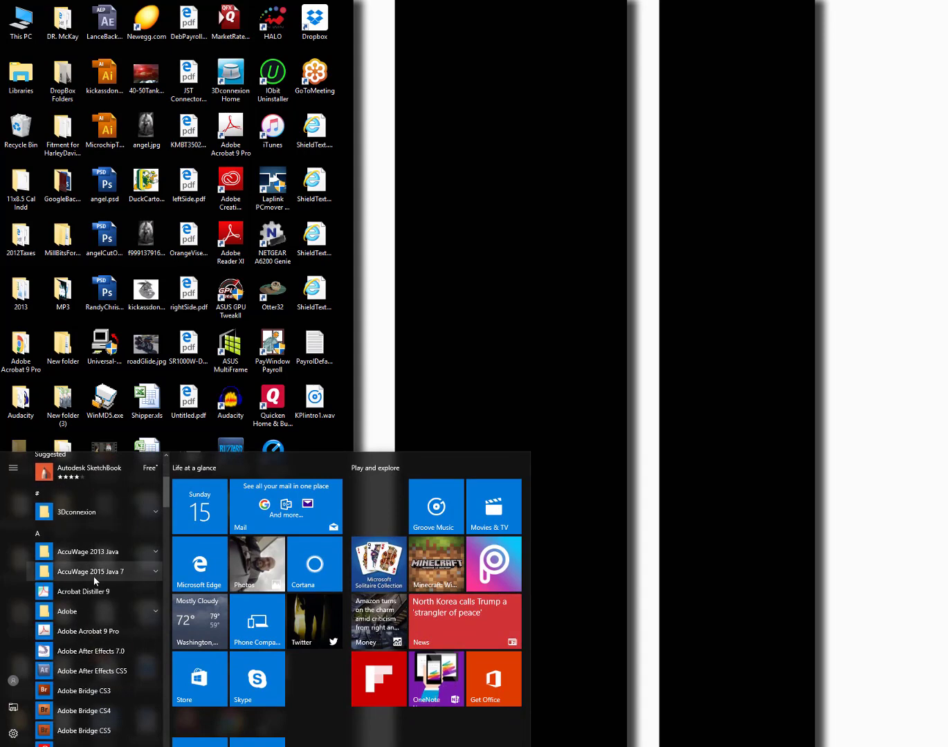
{"action": "scroll", "coordinate": [94, 582], "scroll_direction": "down", "scroll_amount": 5}
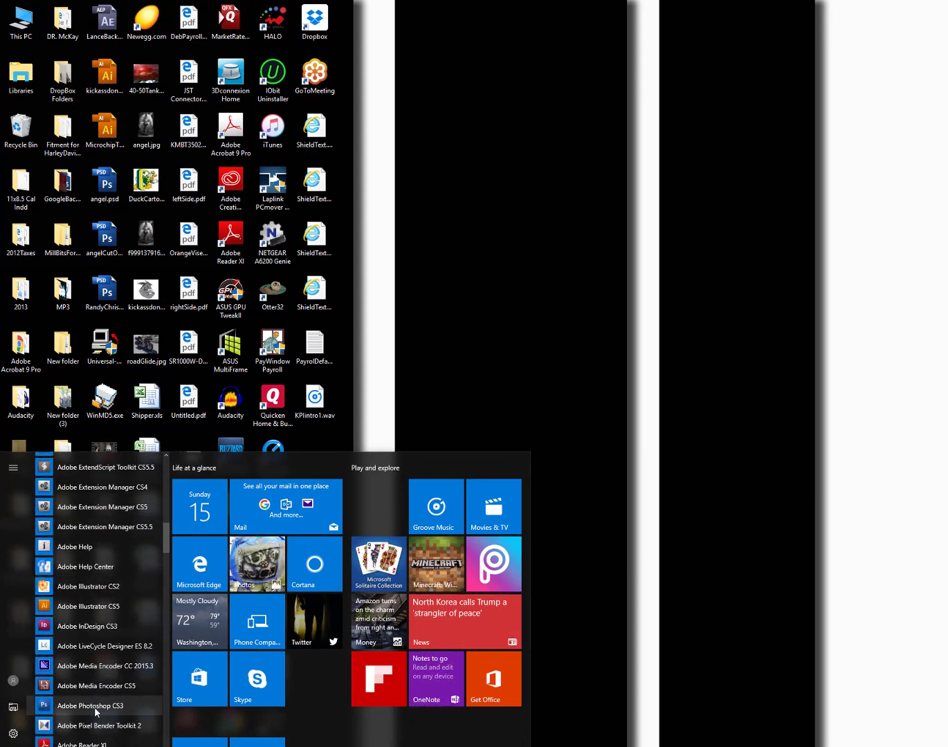
{"action": "left_click", "coordinate": [96, 707]}
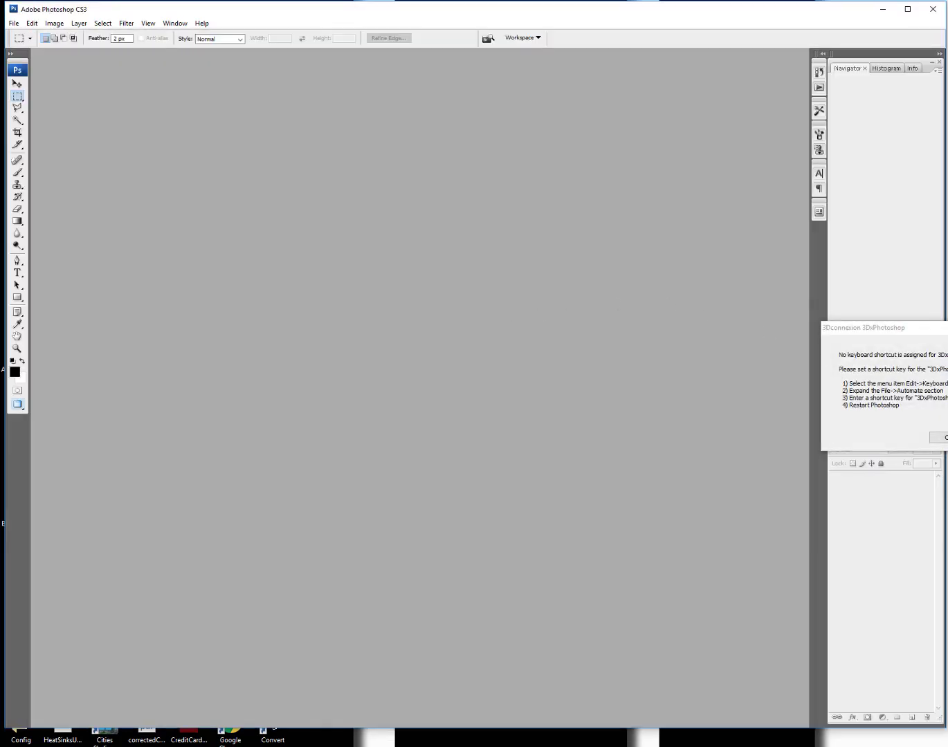
{"action": "key", "text": "Return"}
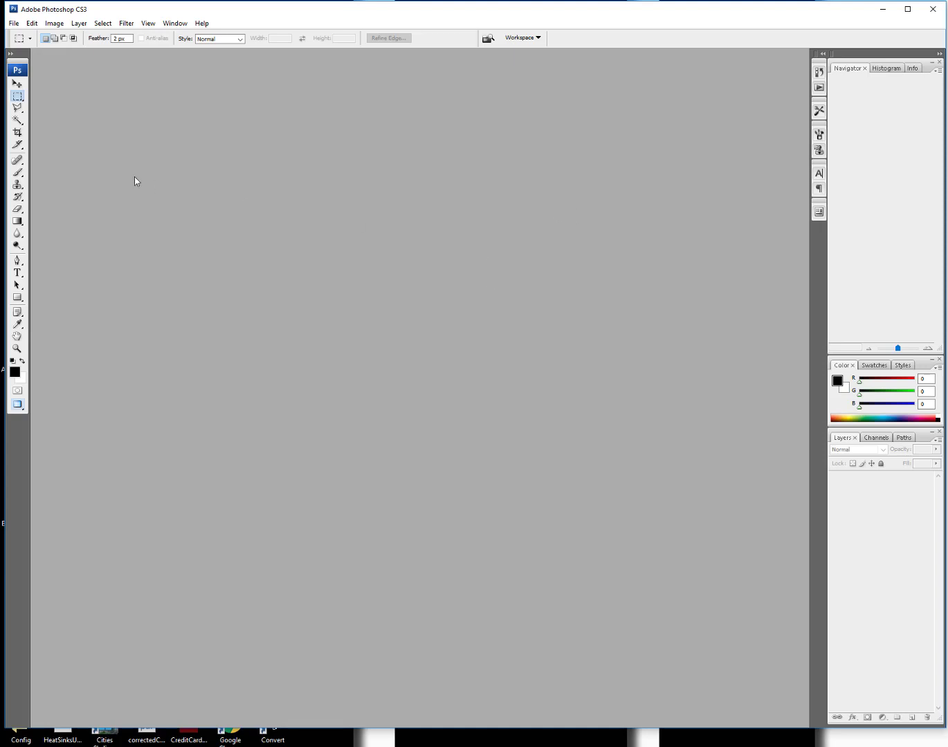
Step: Start a new document and choose RGB Color mode with 8 bit depth
{"action": "left_click", "coordinate": [14, 23]}
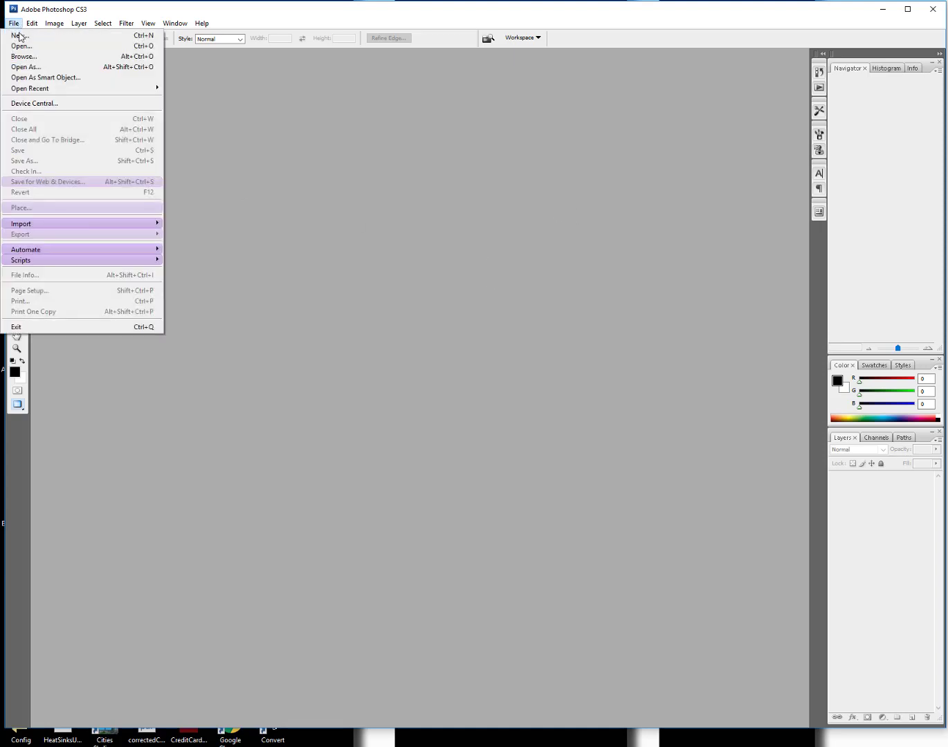
{"action": "left_click", "coordinate": [21, 36]}
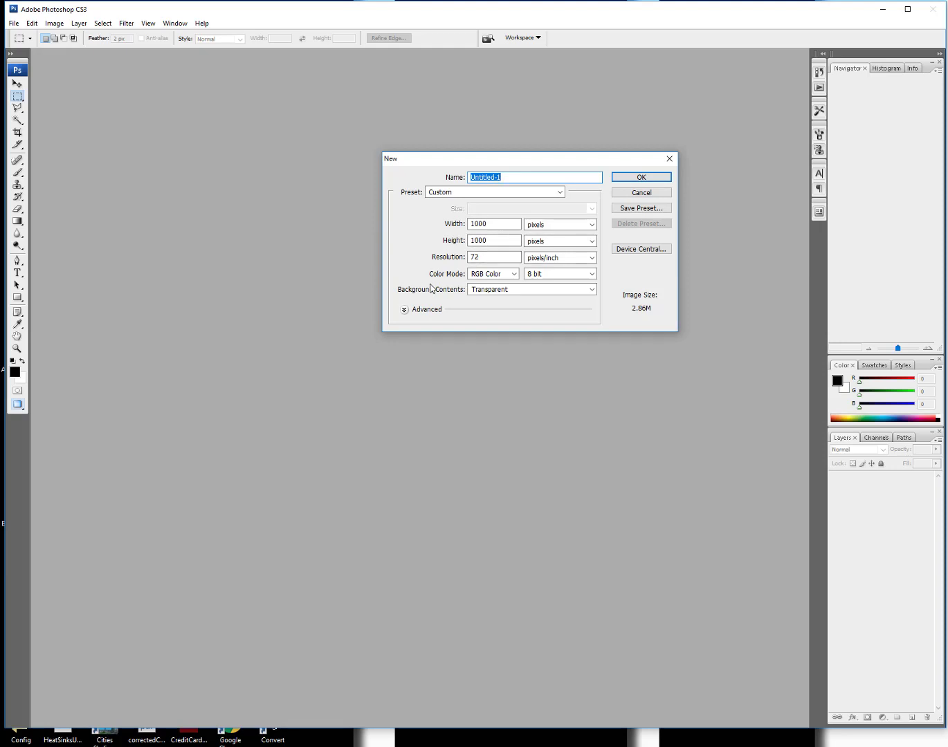
{"action": "left_click_drag", "start_coordinate": [486, 259], "coordinate": [469, 258]}
{"action": "left_click", "coordinate": [489, 258]}
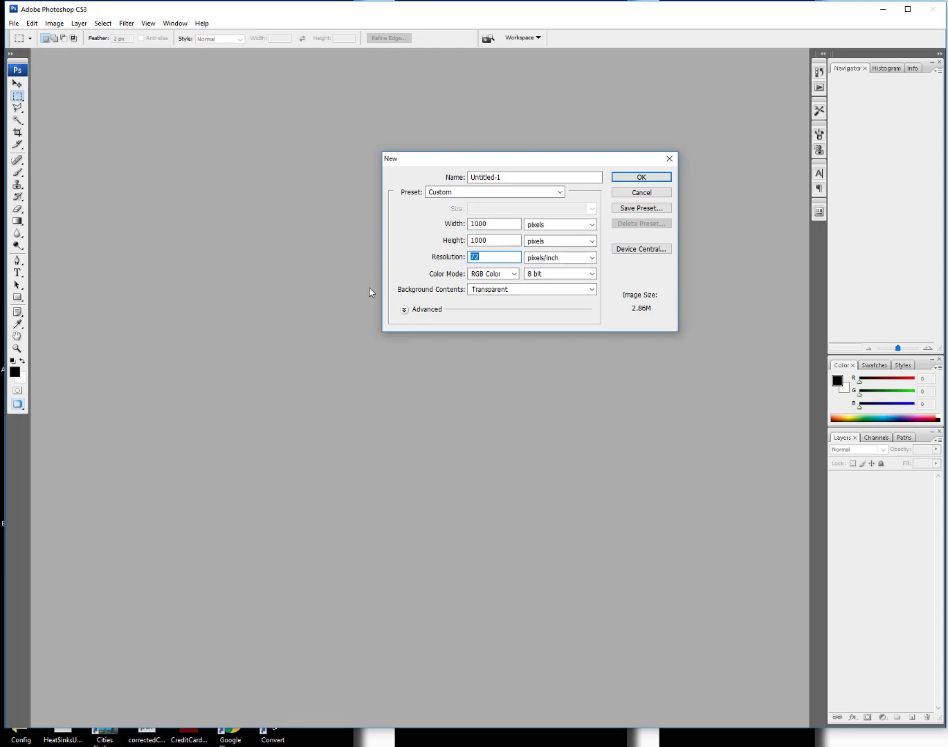
{"action": "left_click", "coordinate": [514, 276]}
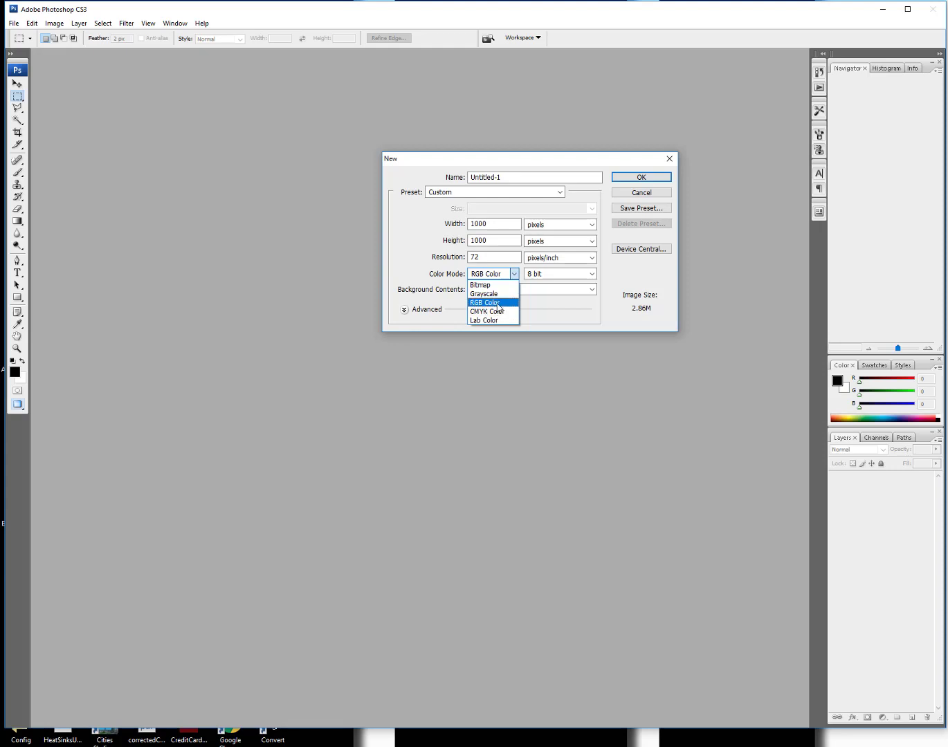
{"action": "left_click", "coordinate": [497, 302]}
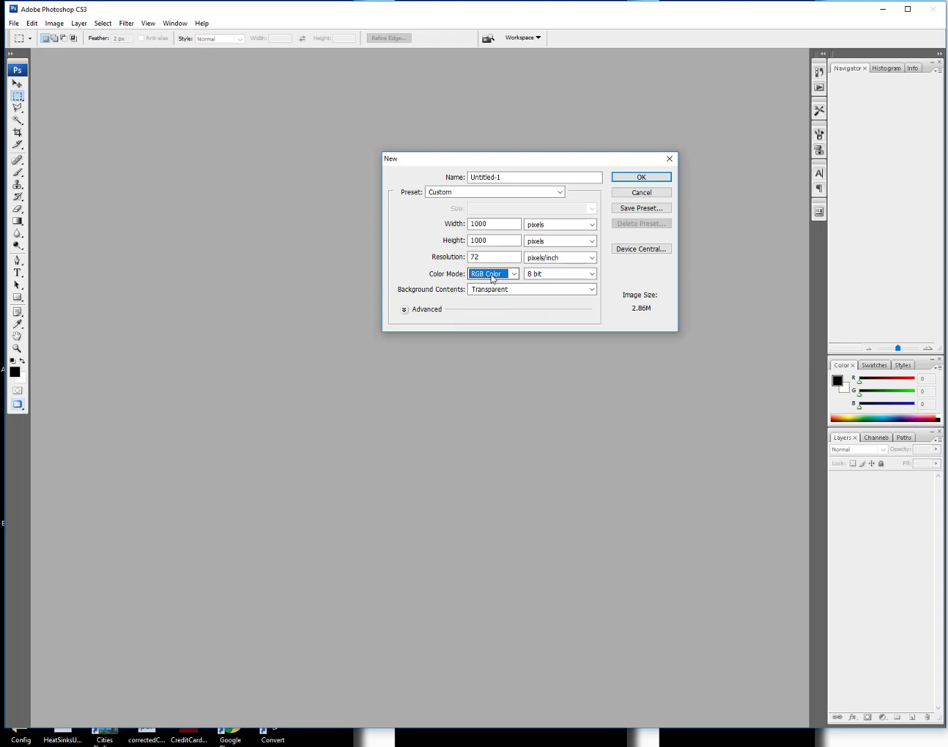
{"action": "left_click", "coordinate": [594, 277]}
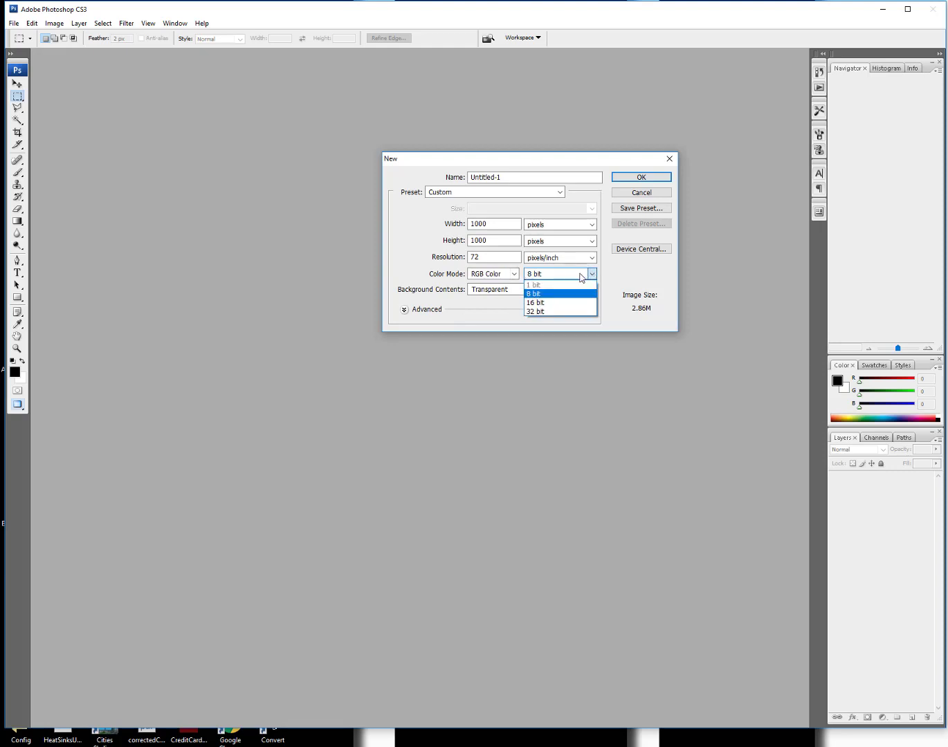
{"action": "left_click", "coordinate": [541, 294]}
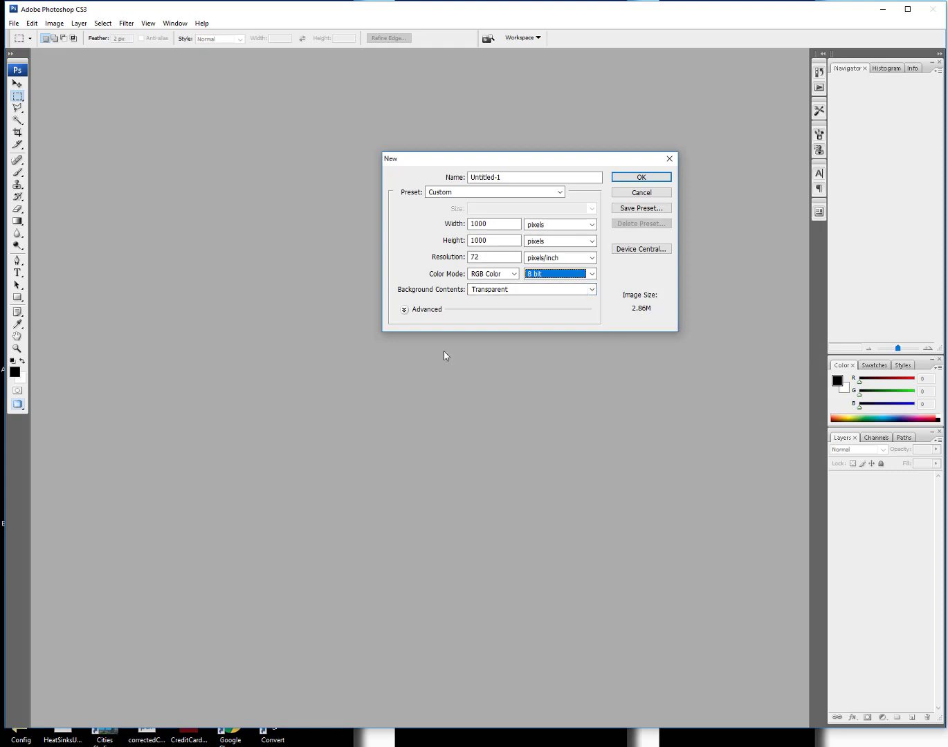
Step: Create the document with Transparent background contents and close it
{"action": "left_click", "coordinate": [592, 289]}
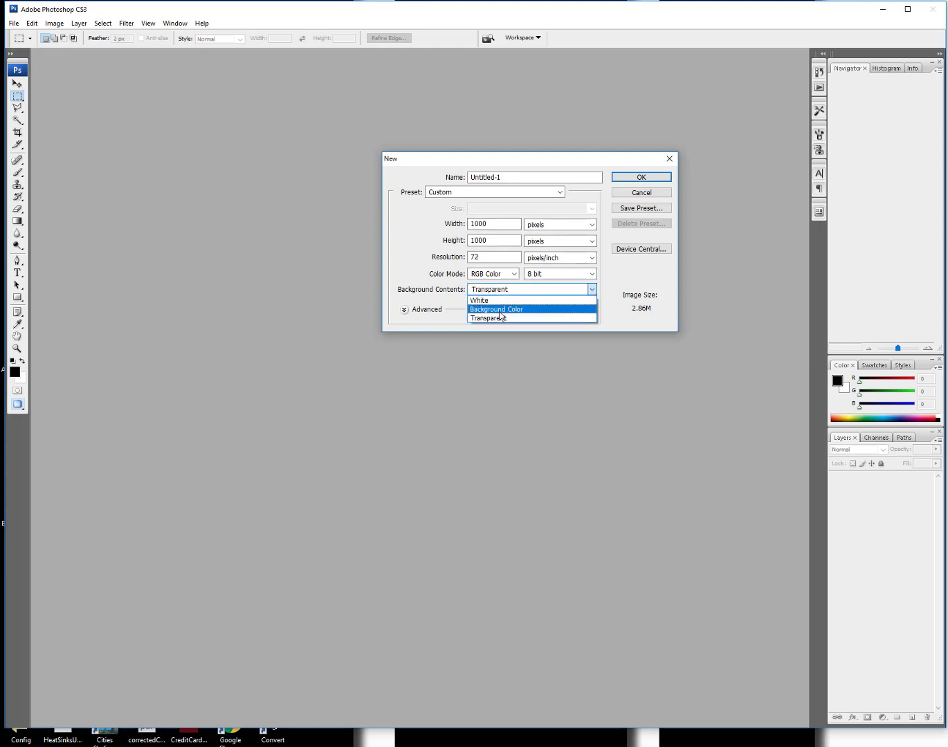
{"action": "left_click", "coordinate": [500, 314]}
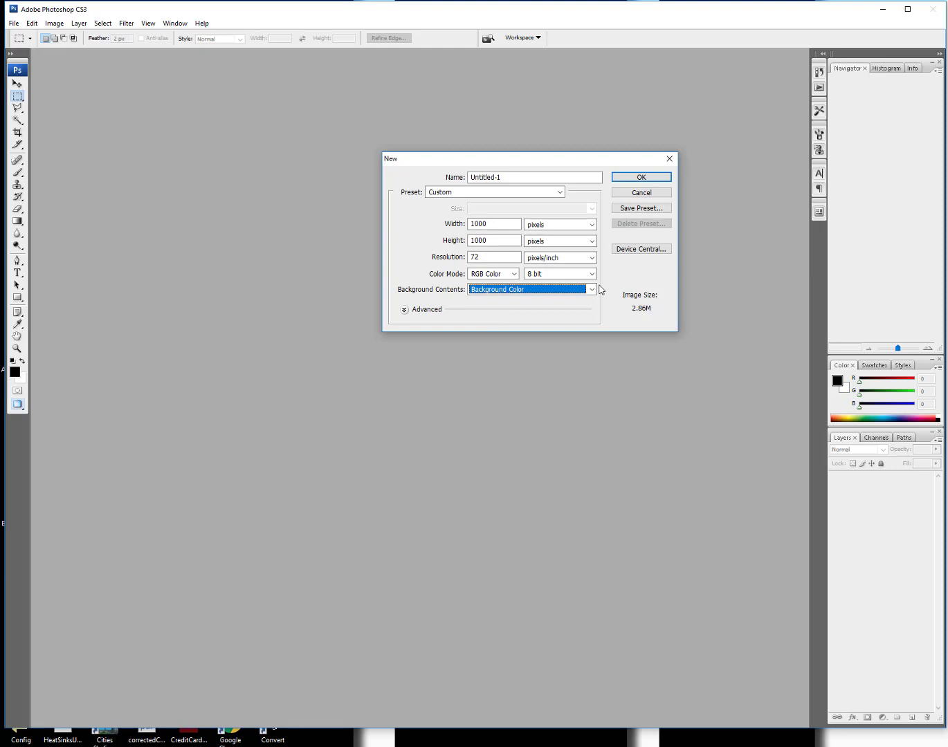
{"action": "left_click", "coordinate": [593, 289]}
{"action": "left_click", "coordinate": [518, 301]}
{"action": "left_click", "coordinate": [593, 290]}
{"action": "left_click", "coordinate": [516, 318]}
{"action": "left_click", "coordinate": [642, 177]}
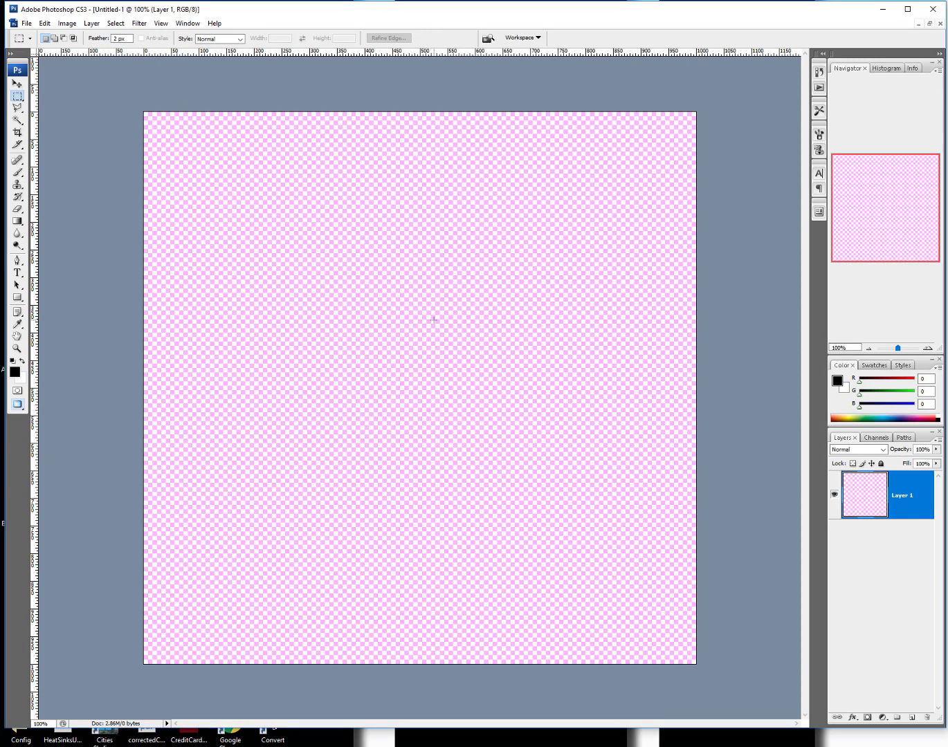
{"action": "left_click", "coordinate": [941, 24]}
Step: Create another new document with White background contents and close it
{"action": "left_click", "coordinate": [15, 23]}
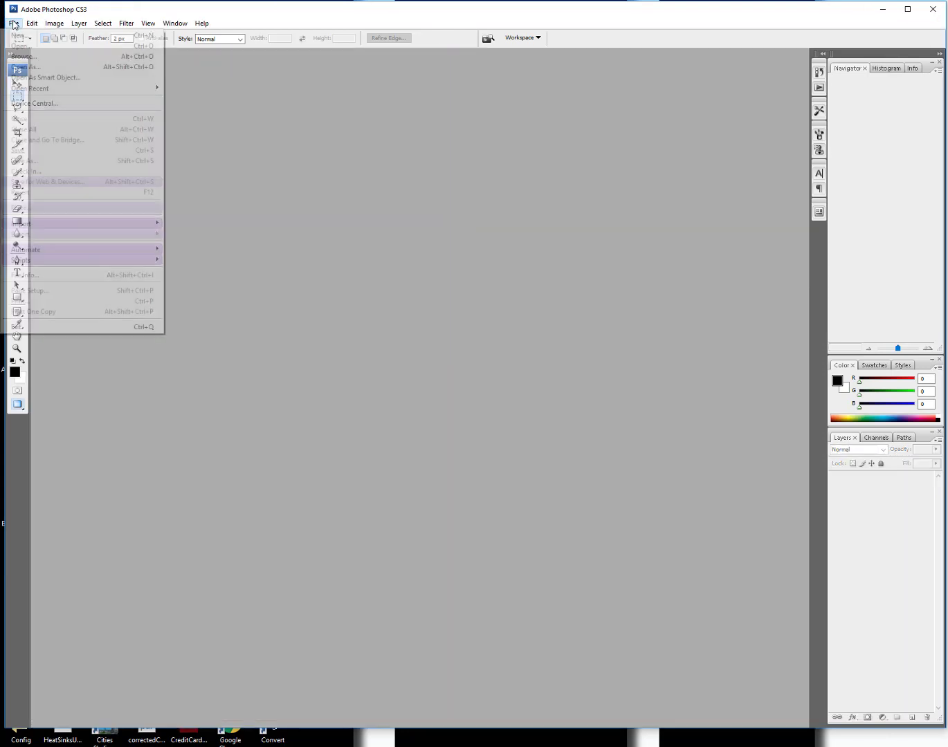
{"action": "mouse_move", "coordinate": [32, 22]}
{"action": "left_click", "coordinate": [22, 35]}
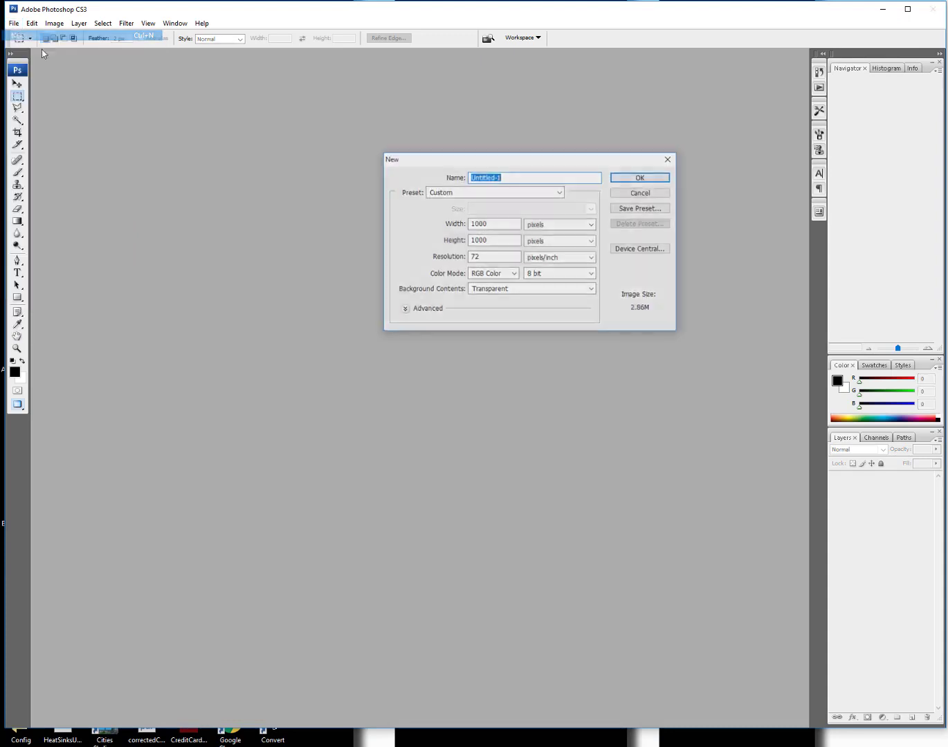
{"action": "left_click", "coordinate": [521, 291]}
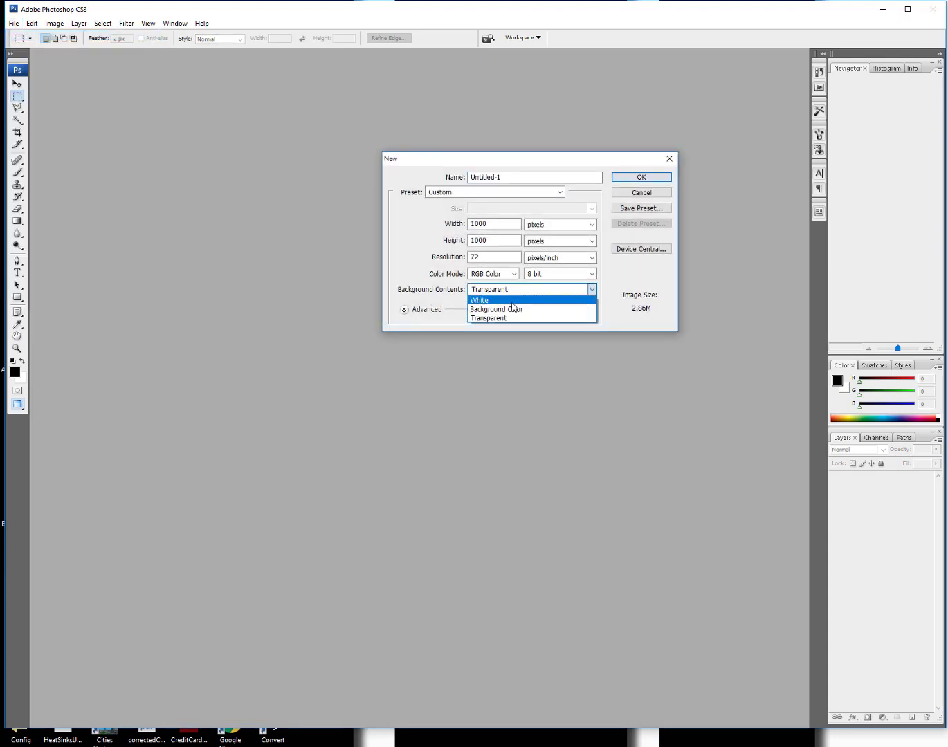
{"action": "left_click", "coordinate": [512, 299]}
{"action": "left_click", "coordinate": [658, 182]}
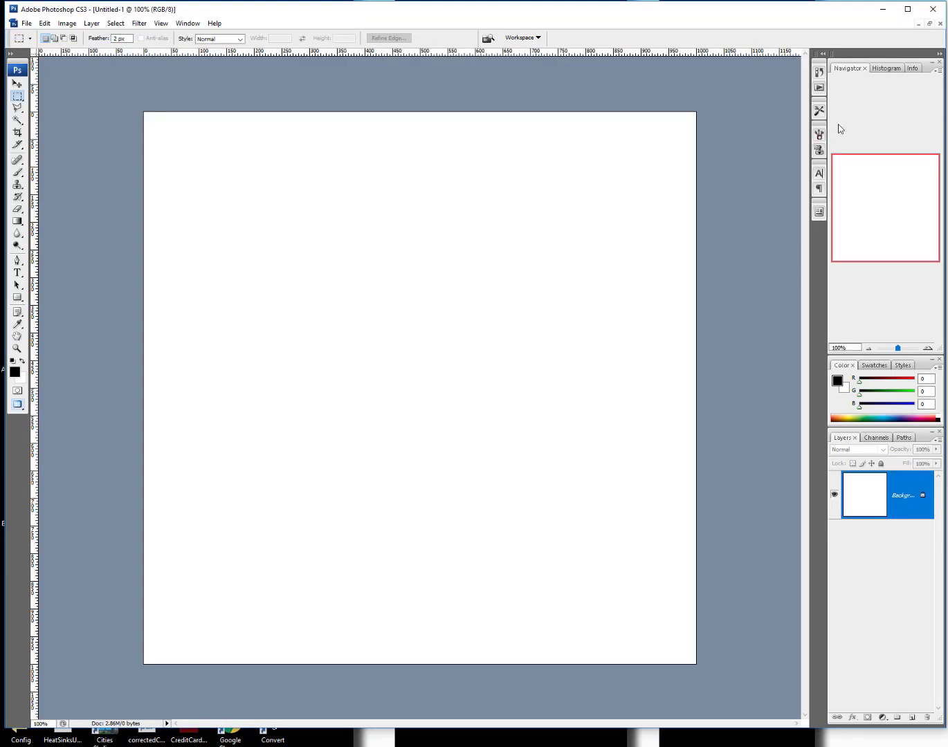
{"action": "left_click", "coordinate": [940, 23]}
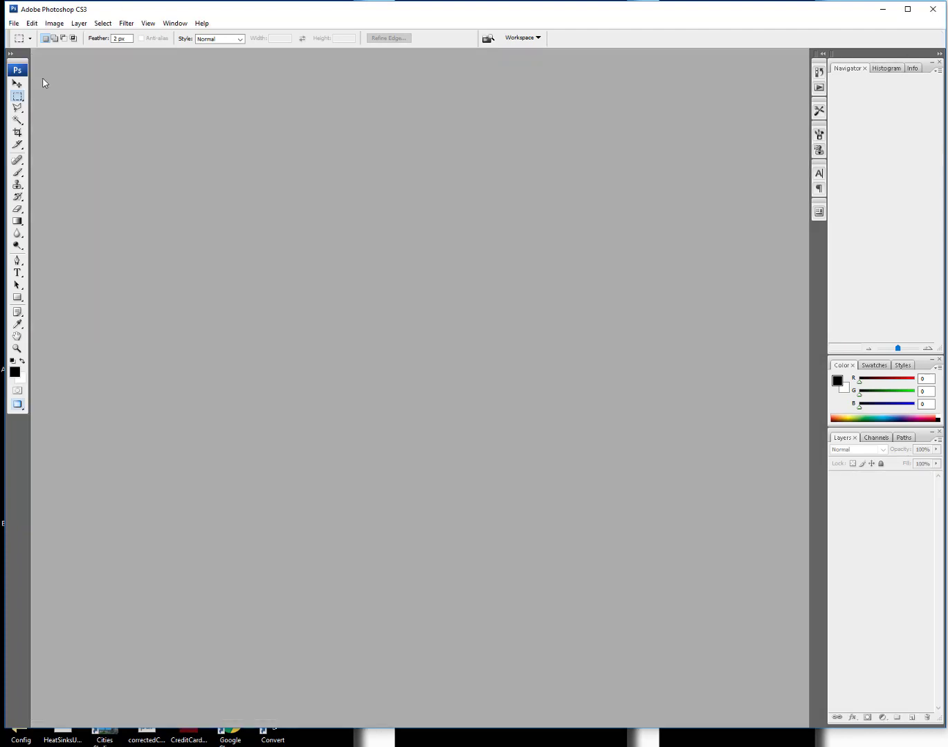
Step: Start a new document with Transparent background contents and review the available presets, keeping Custom
{"action": "left_click", "coordinate": [14, 24]}
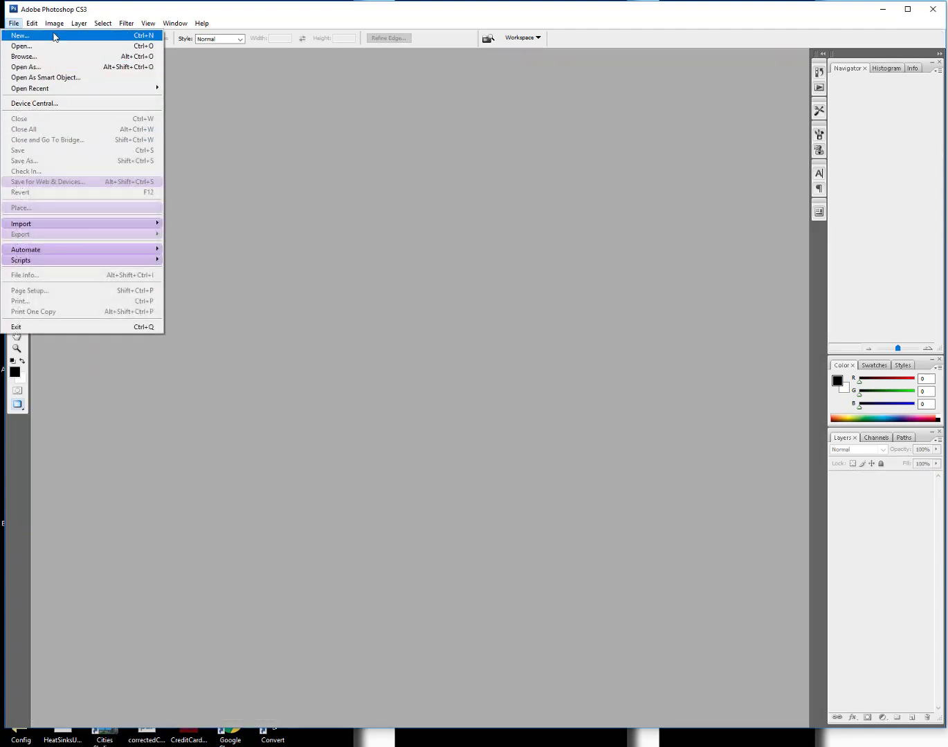
{"action": "left_click", "coordinate": [51, 38]}
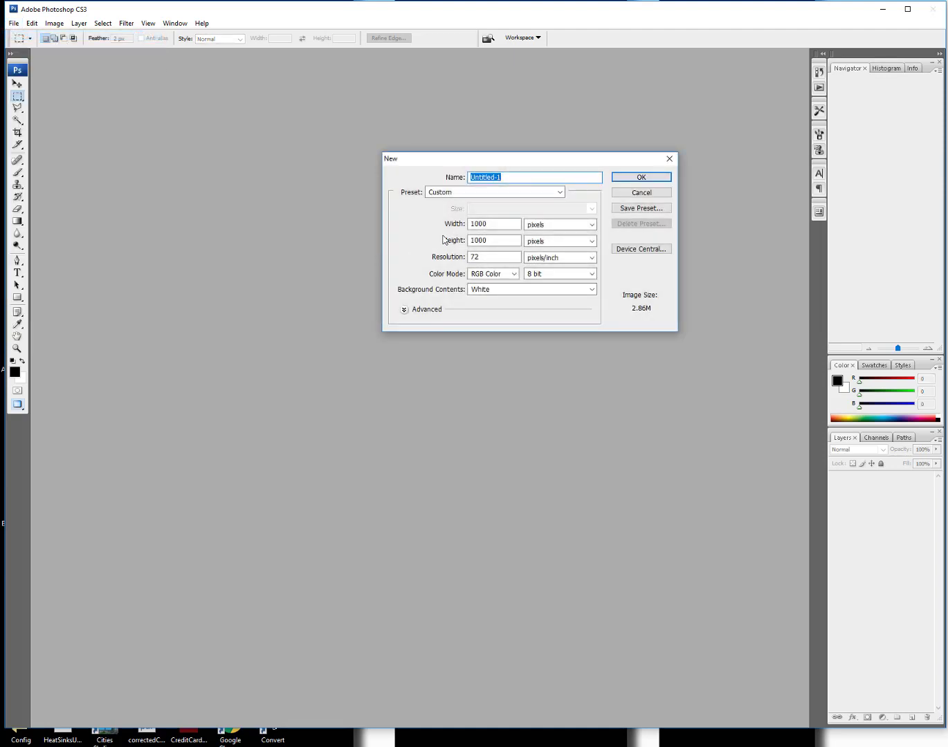
{"action": "left_click", "coordinate": [591, 289]}
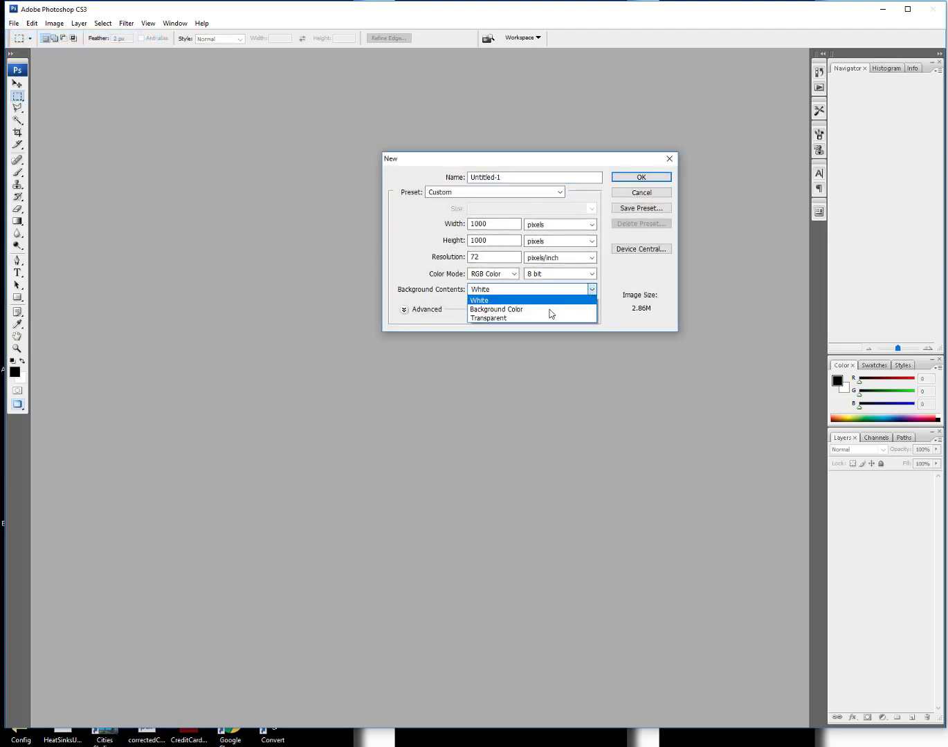
{"action": "left_click", "coordinate": [522, 318]}
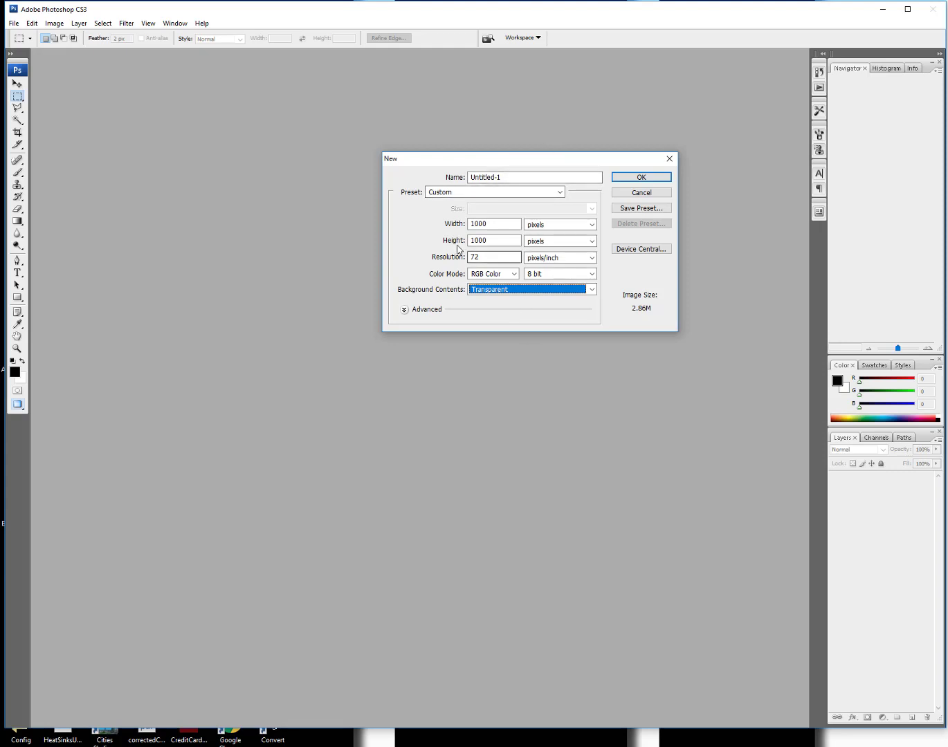
{"action": "left_click", "coordinate": [560, 193]}
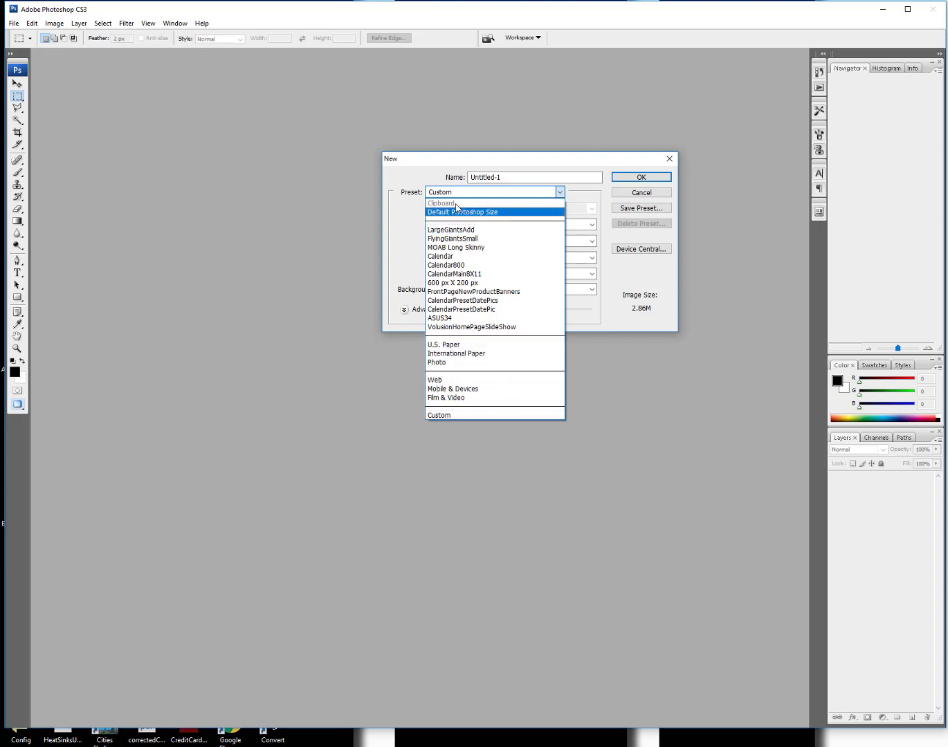
{"action": "left_click", "coordinate": [323, 236]}
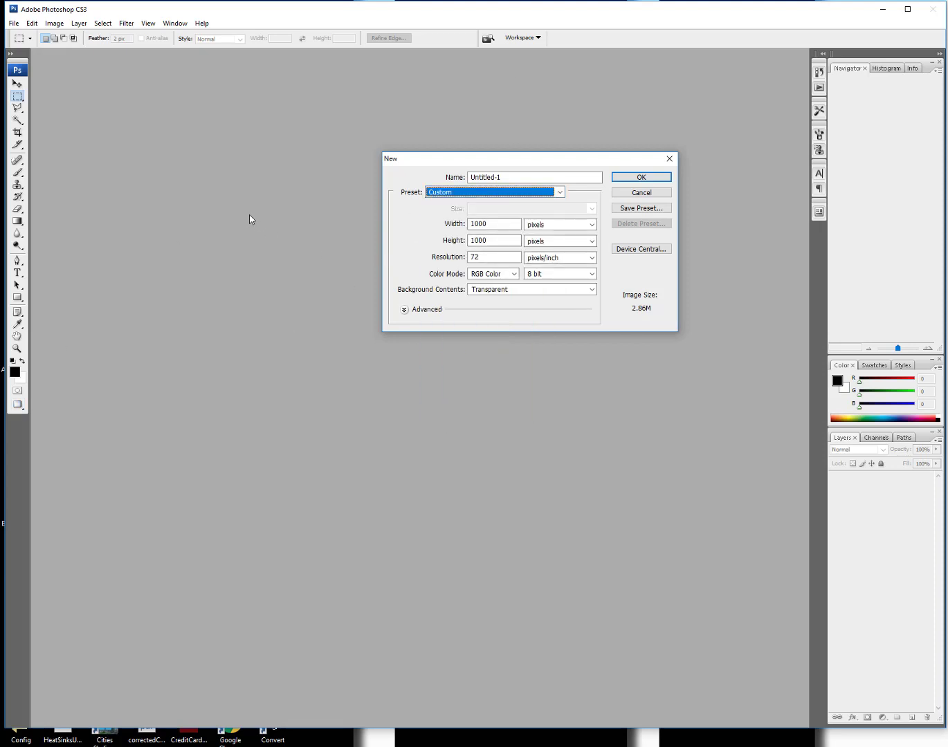
Step: Set the document's width and height to 500 pixels and name it MY72_500x500
{"action": "key", "text": "Tab"}
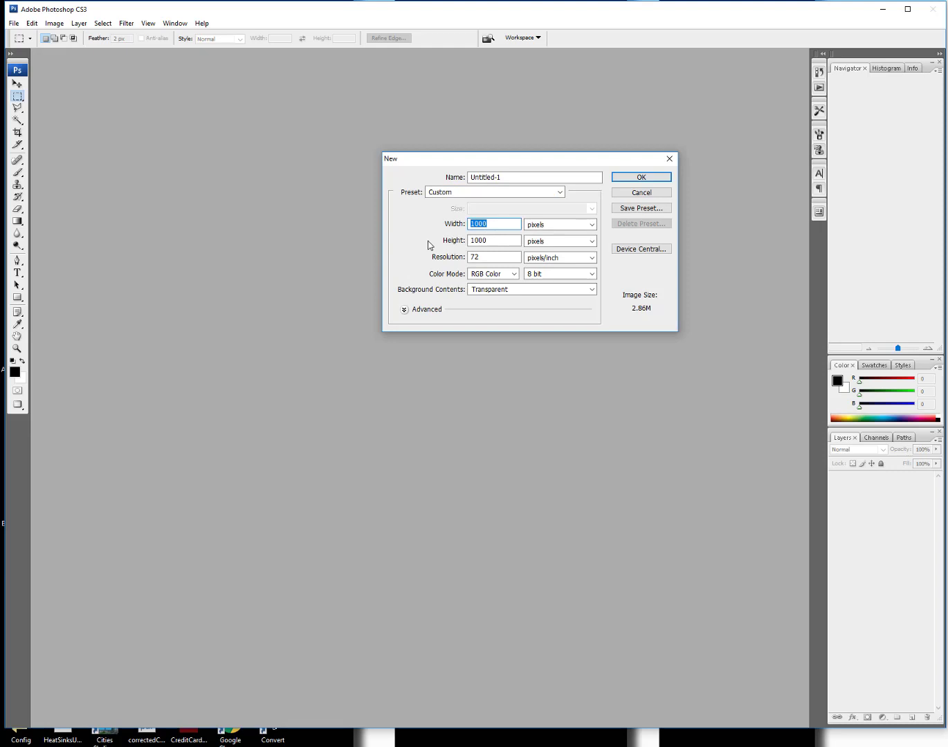
{"action": "type", "text": "500"}
{"action": "key", "text": "Tab"}
{"action": "type", "text": "500"}
{"action": "double_click", "coordinate": [501, 177]}
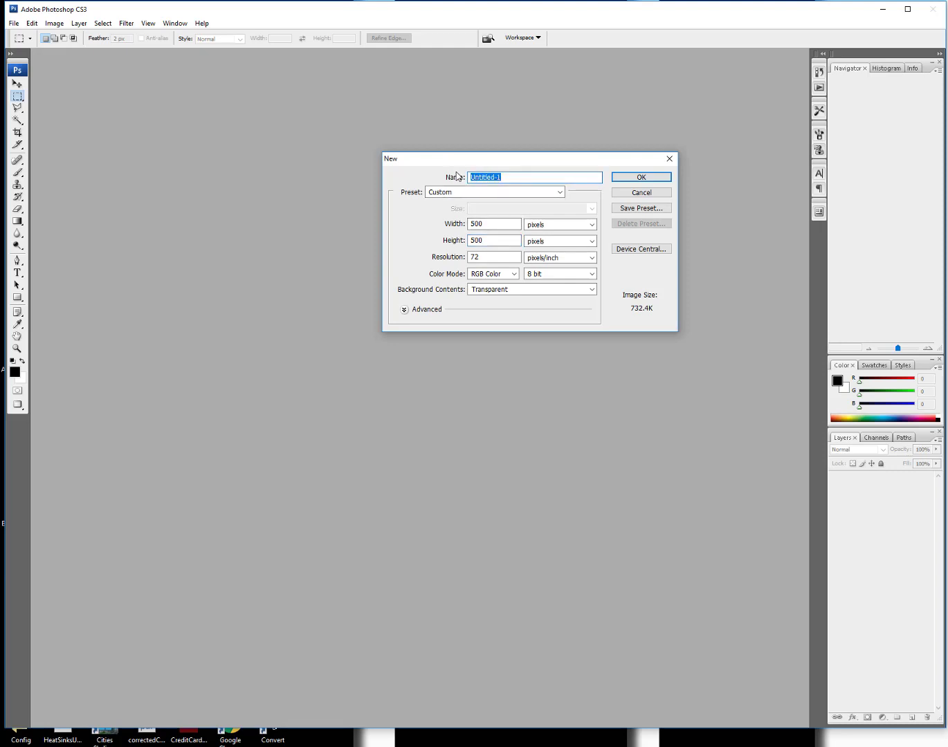
{"action": "type", "text": "MY72_500x500"}
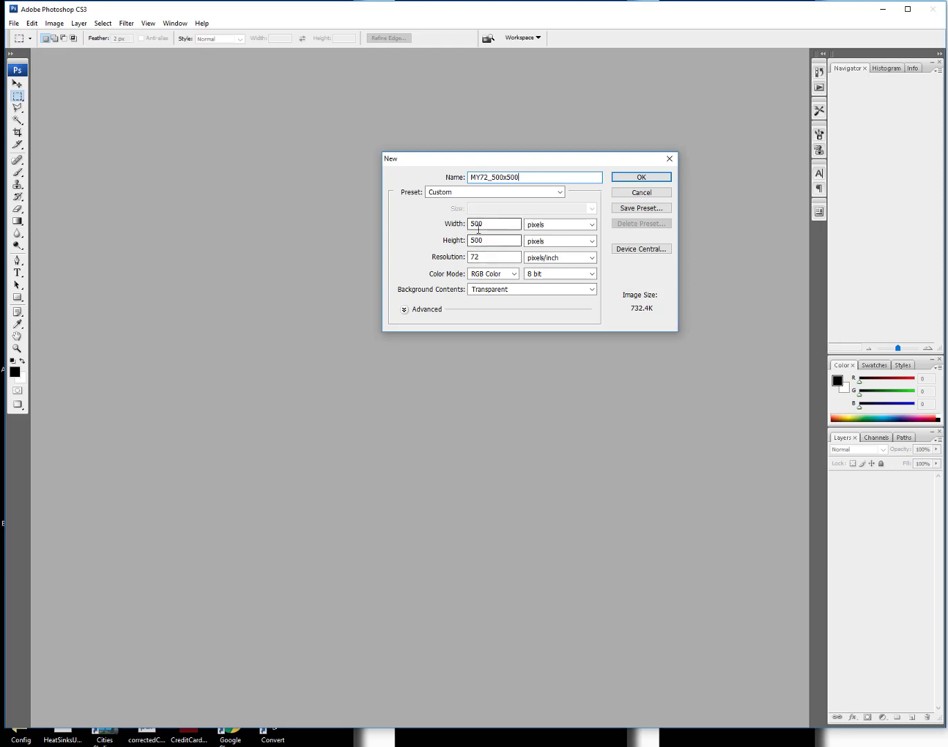
{"action": "left_click", "coordinate": [592, 225]}
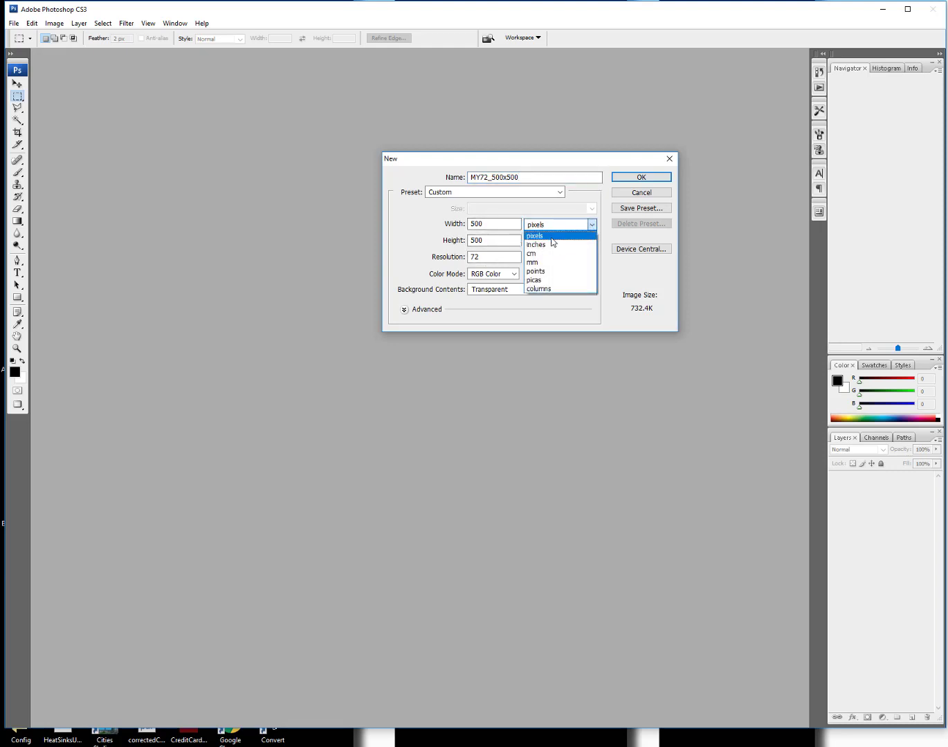
{"action": "left_click", "coordinate": [557, 237]}
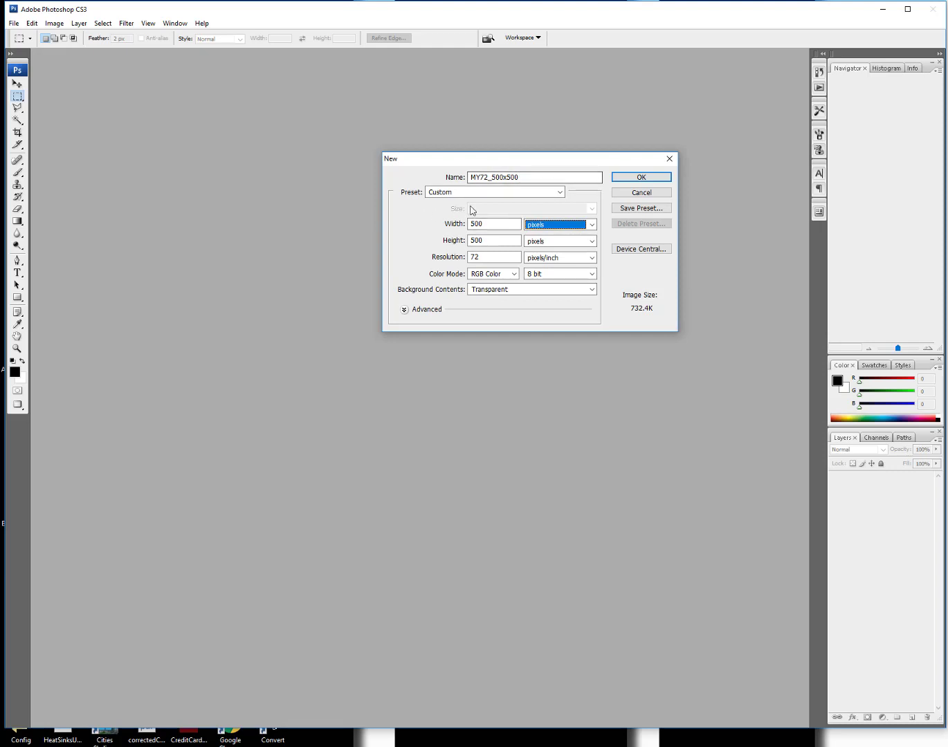
Step: Save the current settings as a new document preset named MY72_500x500 and check the list of presets
{"action": "left_click", "coordinate": [532, 177]}
{"action": "left_click_drag", "start_coordinate": [532, 177], "coordinate": [468, 178]}
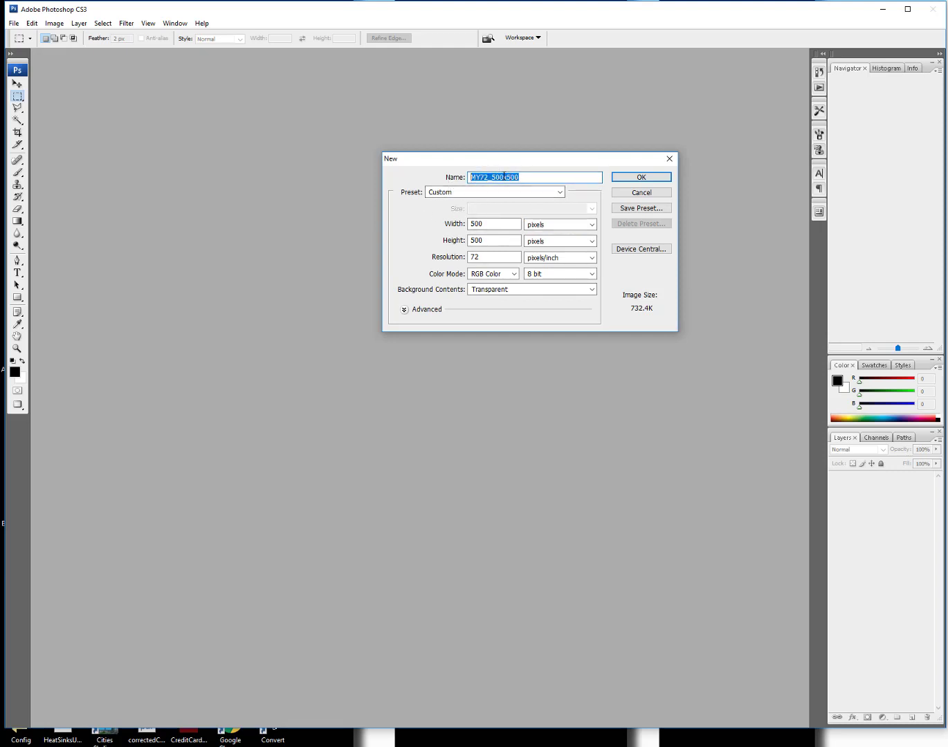
{"action": "right_click", "coordinate": [504, 177]}
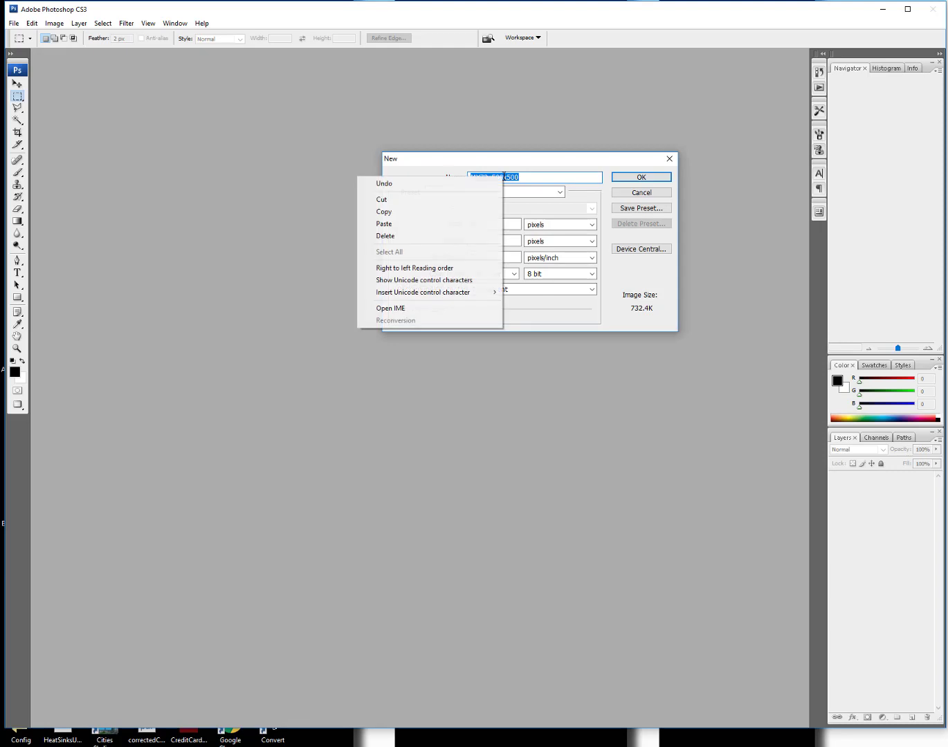
{"action": "left_click", "coordinate": [405, 212]}
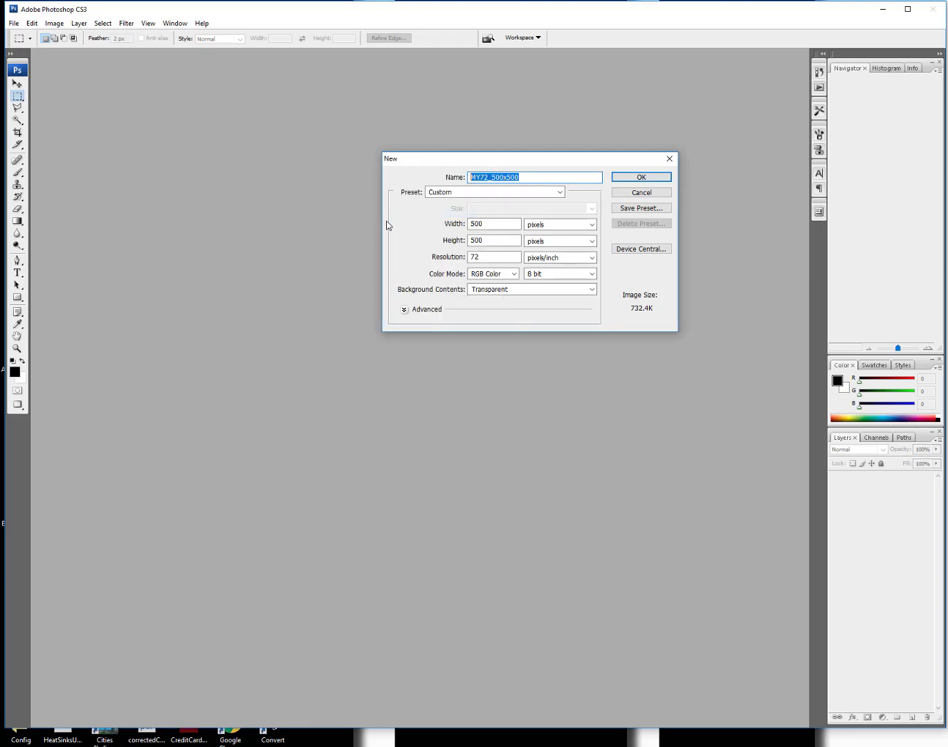
{"action": "left_click", "coordinate": [636, 210]}
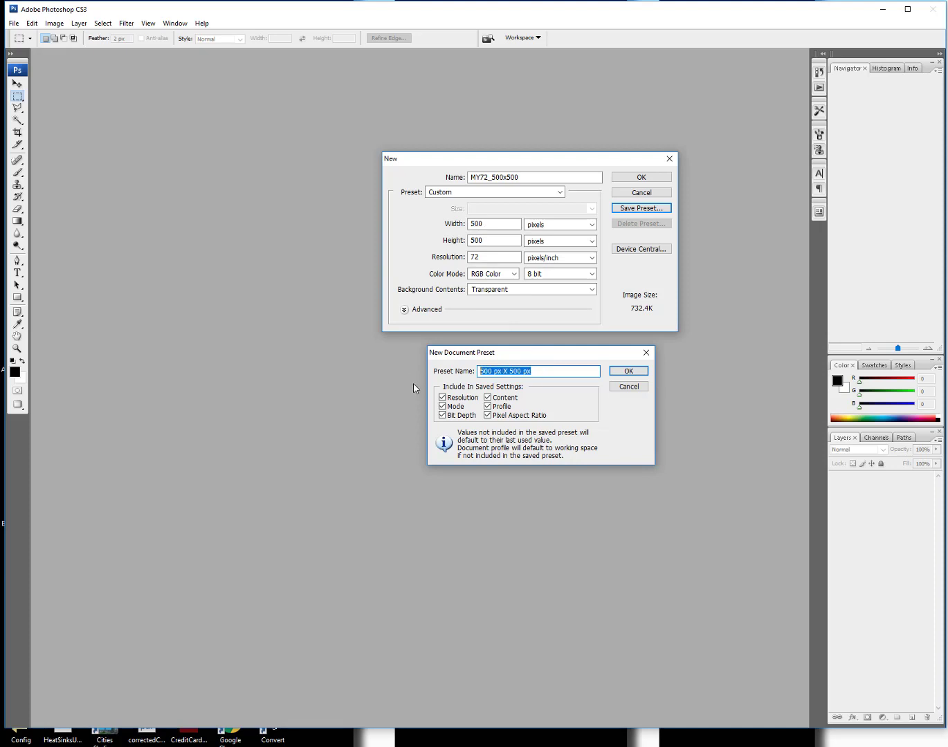
{"action": "left_click_drag", "start_coordinate": [546, 371], "coordinate": [467, 376]}
{"action": "right_click", "coordinate": [508, 374]}
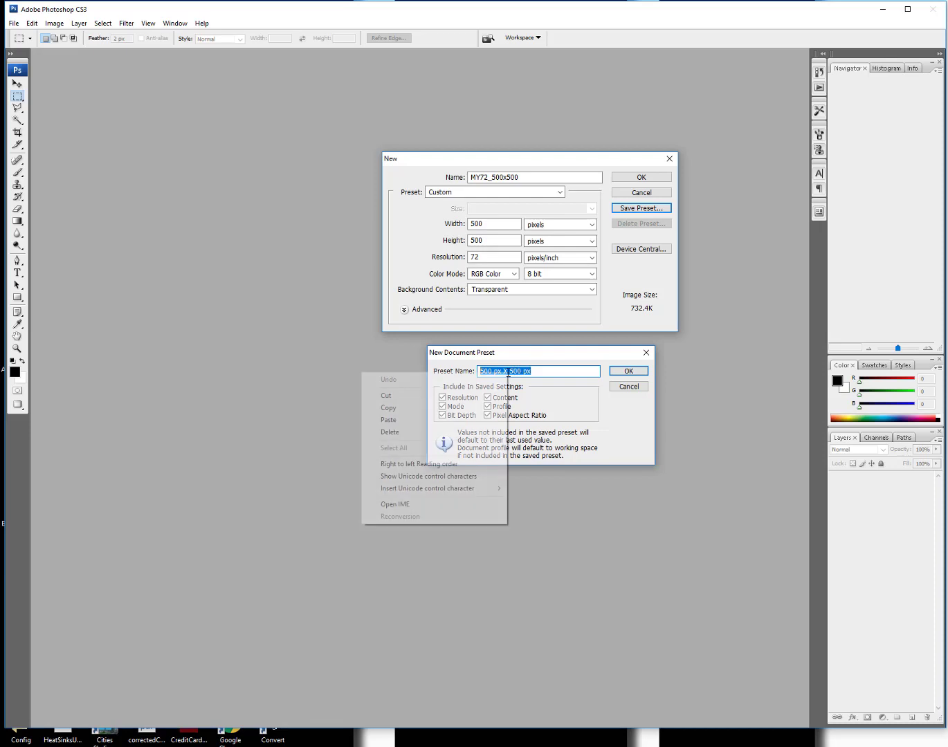
{"action": "left_click", "coordinate": [435, 421]}
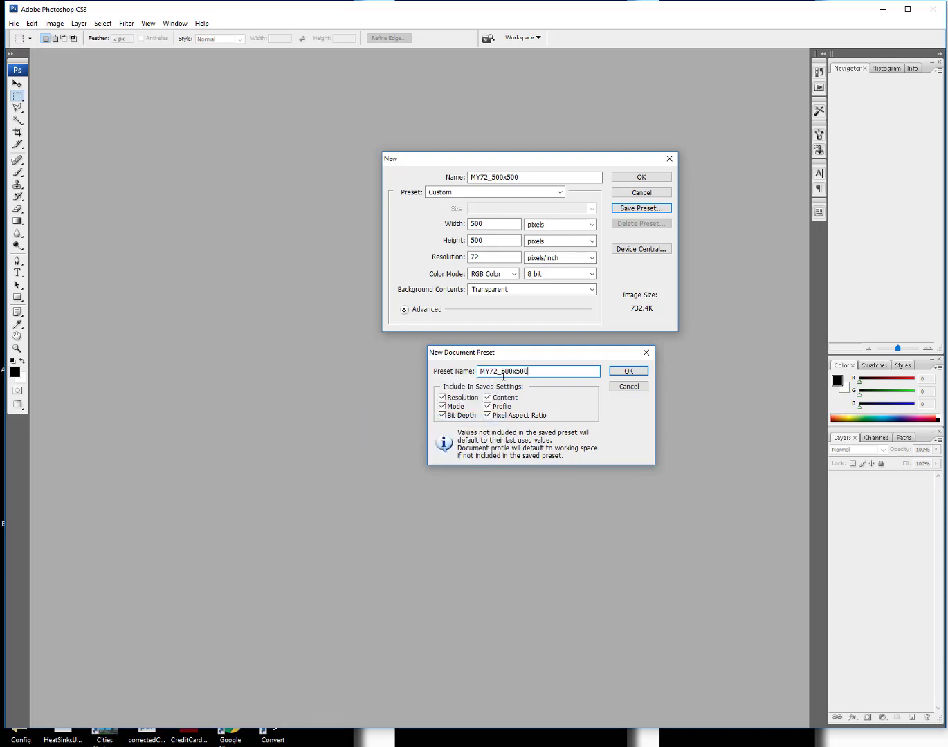
{"action": "left_click", "coordinate": [621, 374]}
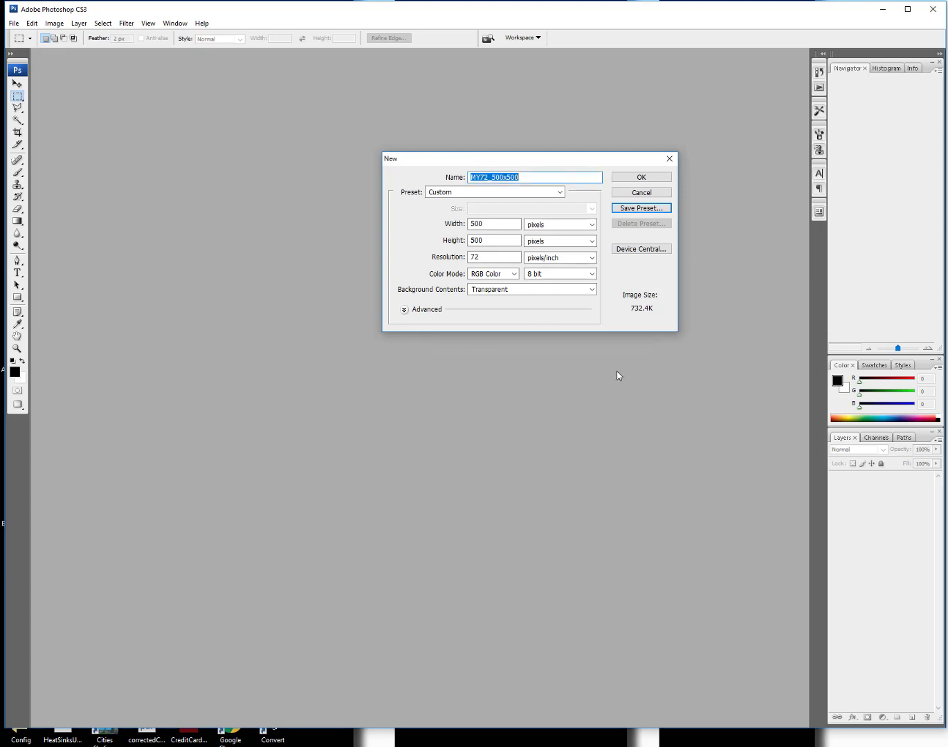
{"action": "left_click", "coordinate": [562, 194]}
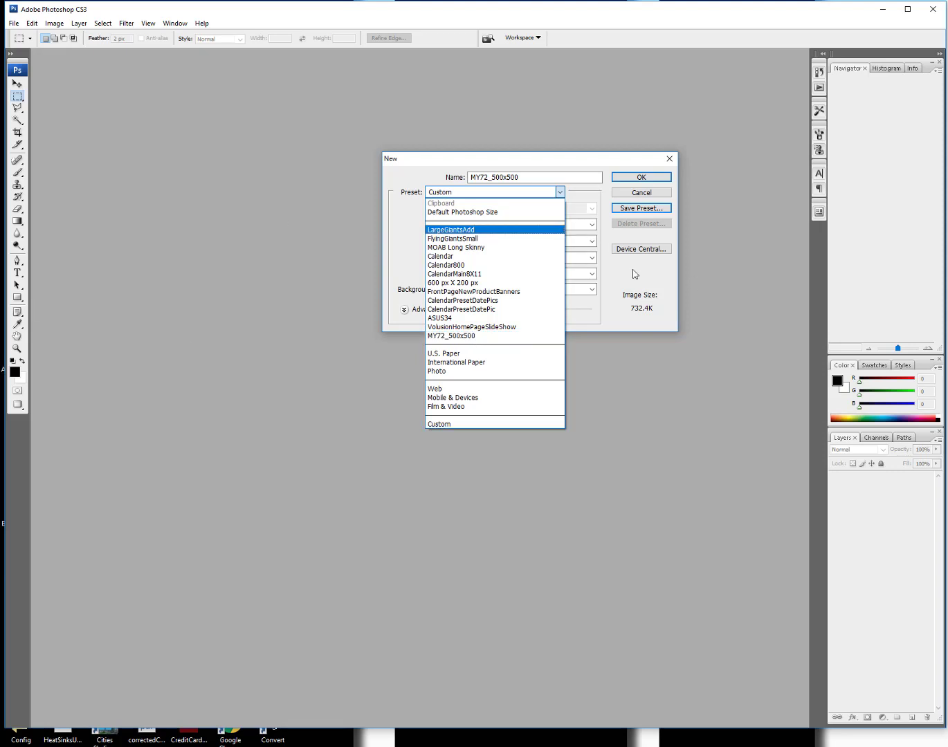
{"action": "left_click", "coordinate": [728, 292]}
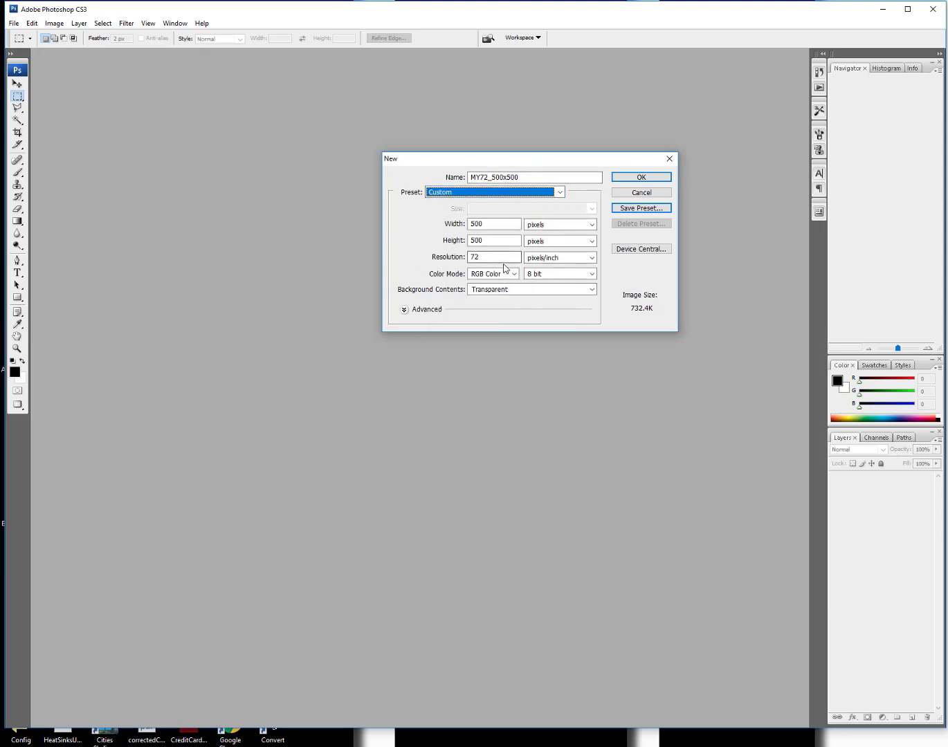
Step: Set the document's resolution to 300 pixels/inch and its height and width to 1000 pixels
{"action": "left_click_drag", "start_coordinate": [500, 261], "coordinate": [428, 269]}
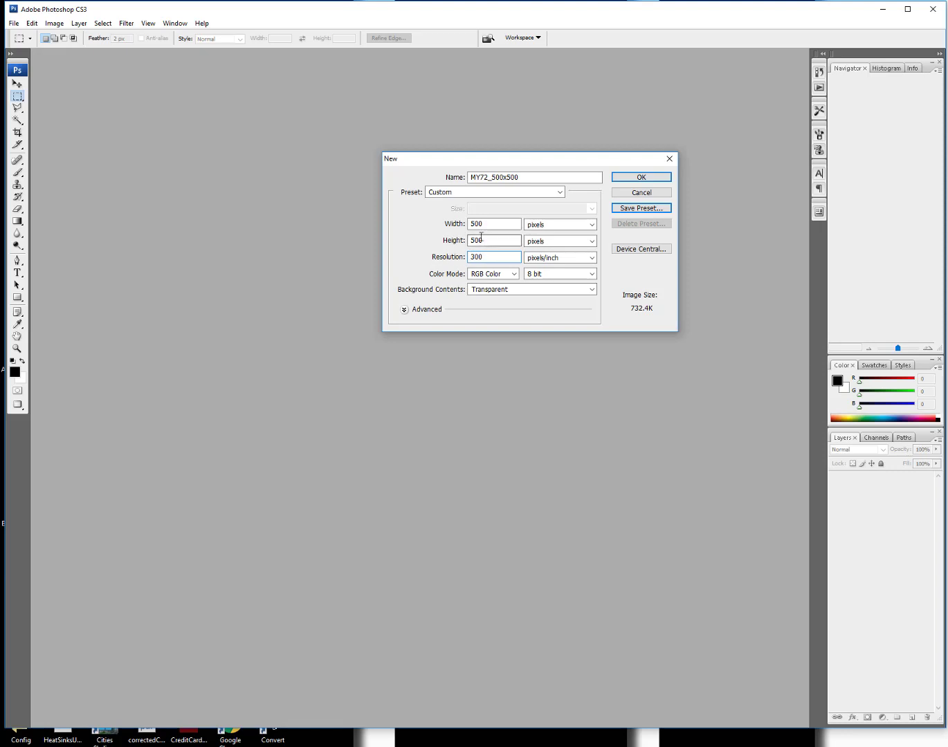
{"action": "left_click_drag", "start_coordinate": [485, 240], "coordinate": [447, 246]}
{"action": "type", "text": "1000"}
{"action": "left_click_drag", "start_coordinate": [494, 227], "coordinate": [429, 239]}
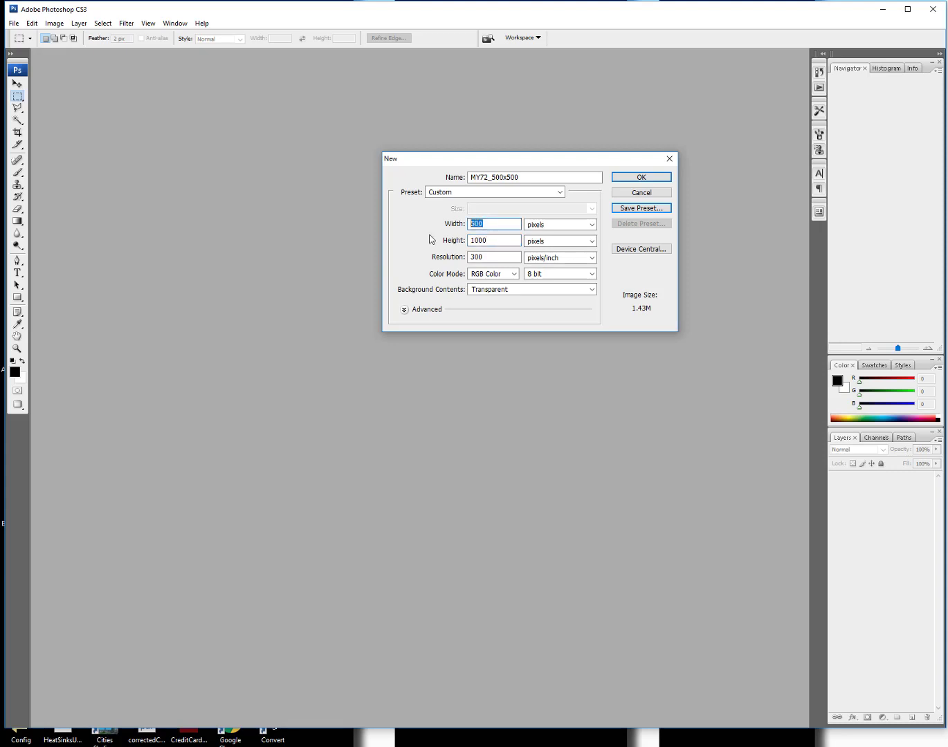
{"action": "type", "text": "1000"}
Step: Rename the new document as My300_1000x1000
{"action": "key", "text": "shift+Tab"}
{"action": "key", "text": "shift+Tab"}
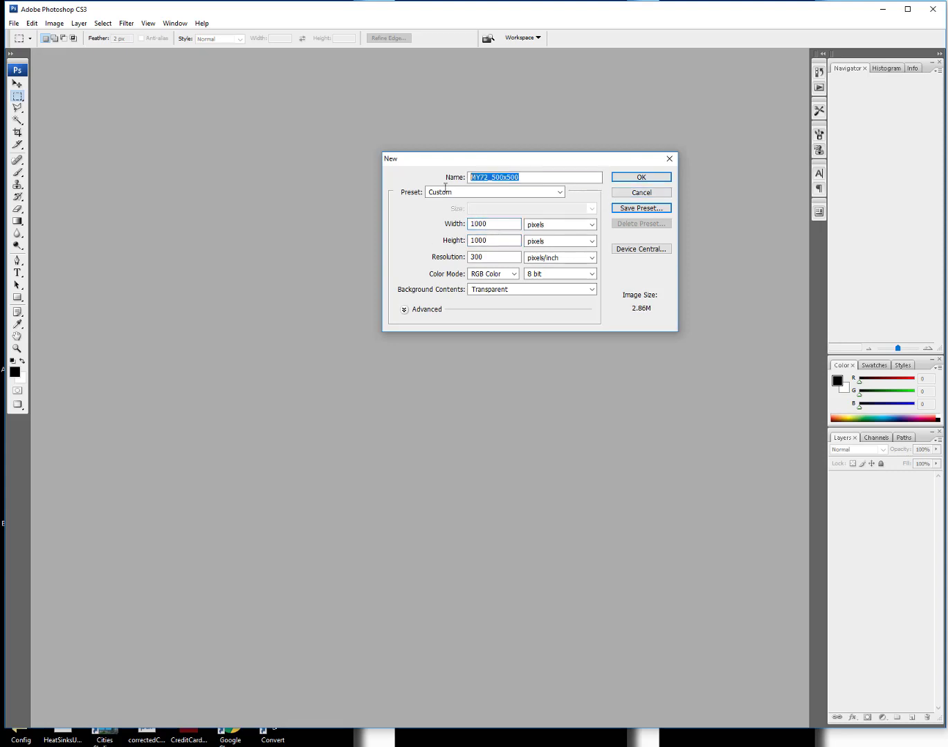
{"action": "type", "text": "My300_1Kx1K"}
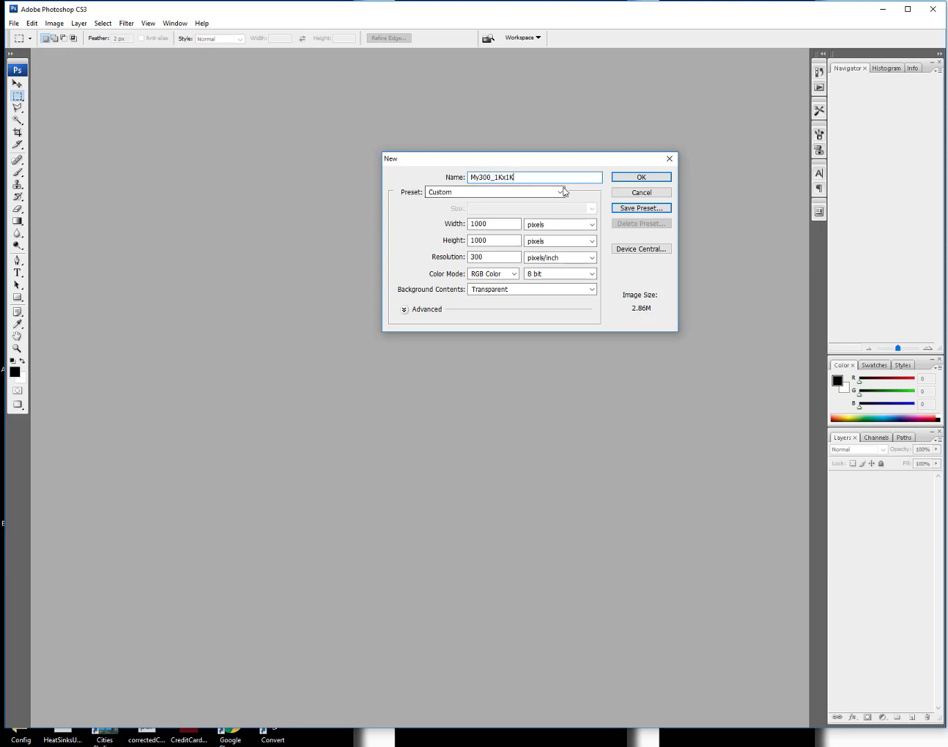
{"action": "left_click_drag", "start_coordinate": [521, 178], "coordinate": [503, 177]}
{"action": "type", "text": "000x1000"}
Step: Save the settings as a document preset named My300_1000x1000 and cancel the new document after checking the preset list
{"action": "left_click_drag", "start_coordinate": [547, 175], "coordinate": [429, 184]}
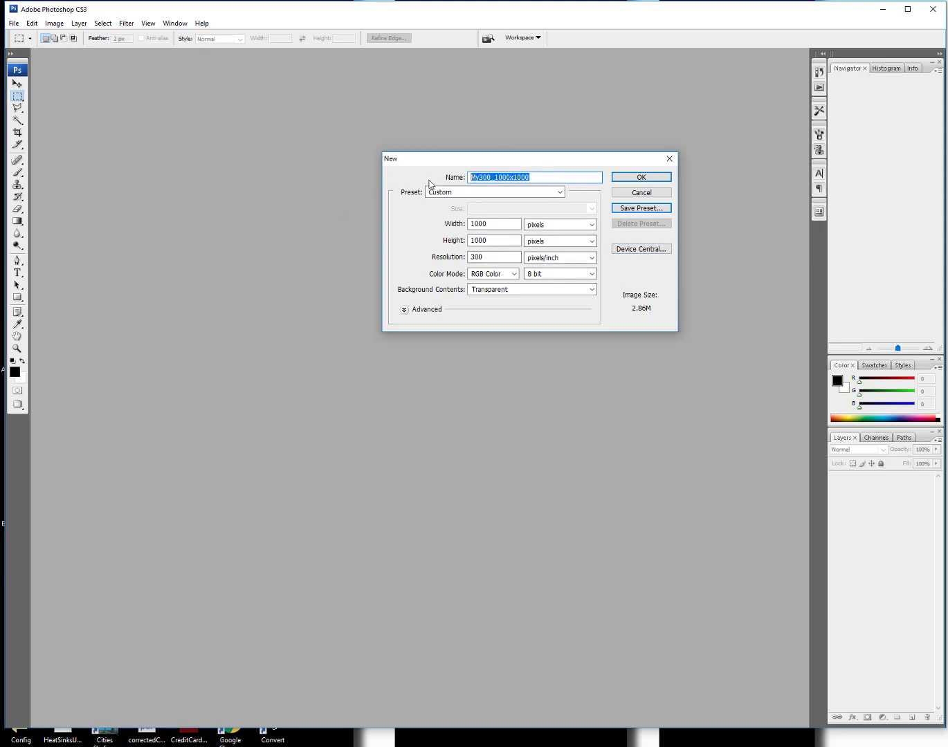
{"action": "right_click", "coordinate": [508, 177]}
{"action": "left_click", "coordinate": [398, 212]}
{"action": "left_click", "coordinate": [638, 208]}
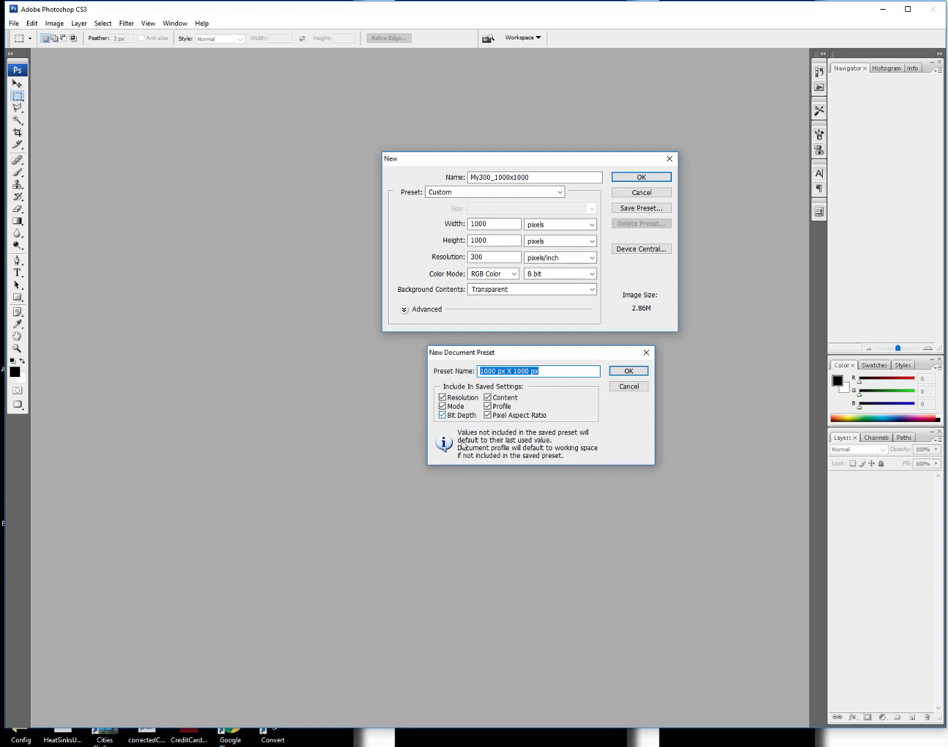
{"action": "right_click", "coordinate": [516, 370]}
{"action": "left_click", "coordinate": [402, 416]}
{"action": "left_click", "coordinate": [626, 371]}
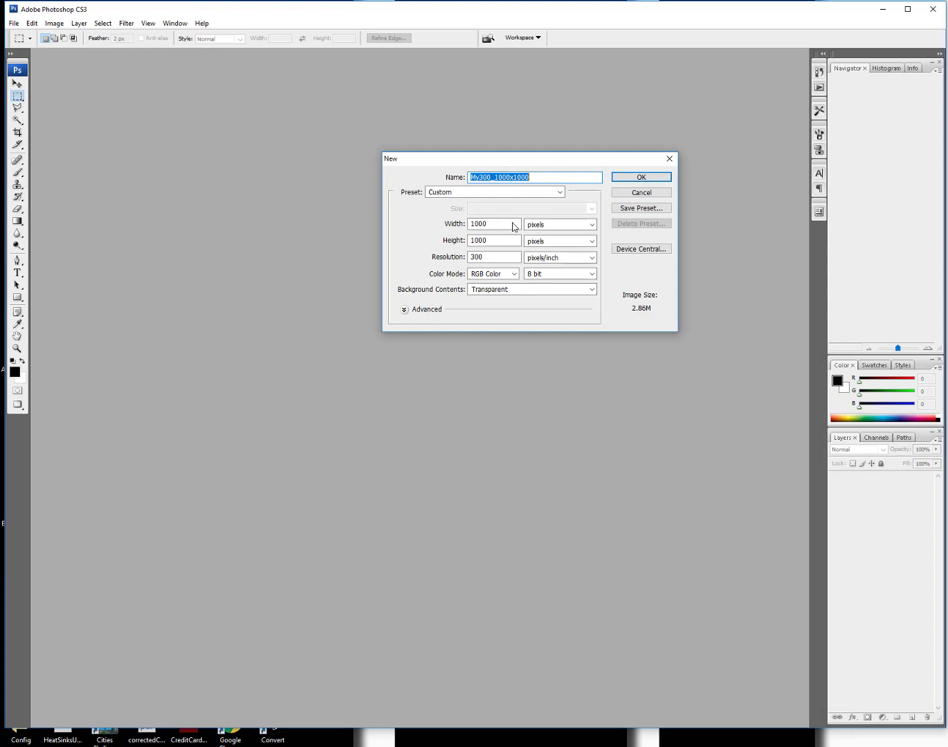
{"action": "left_click", "coordinate": [561, 191]}
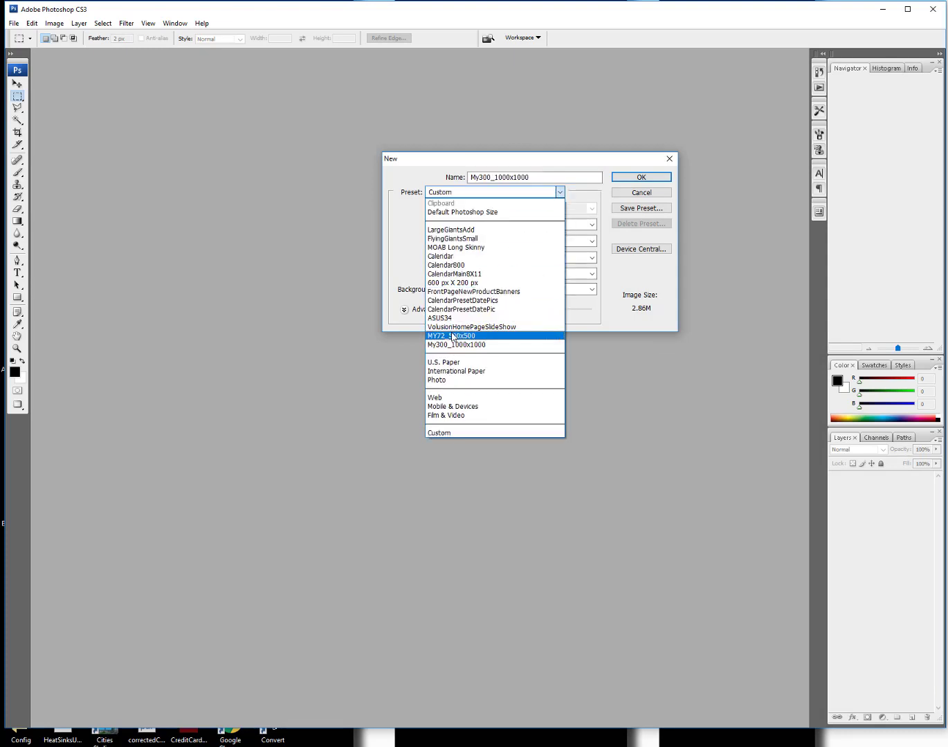
{"action": "left_click", "coordinate": [647, 198]}
{"action": "left_click", "coordinate": [653, 196]}
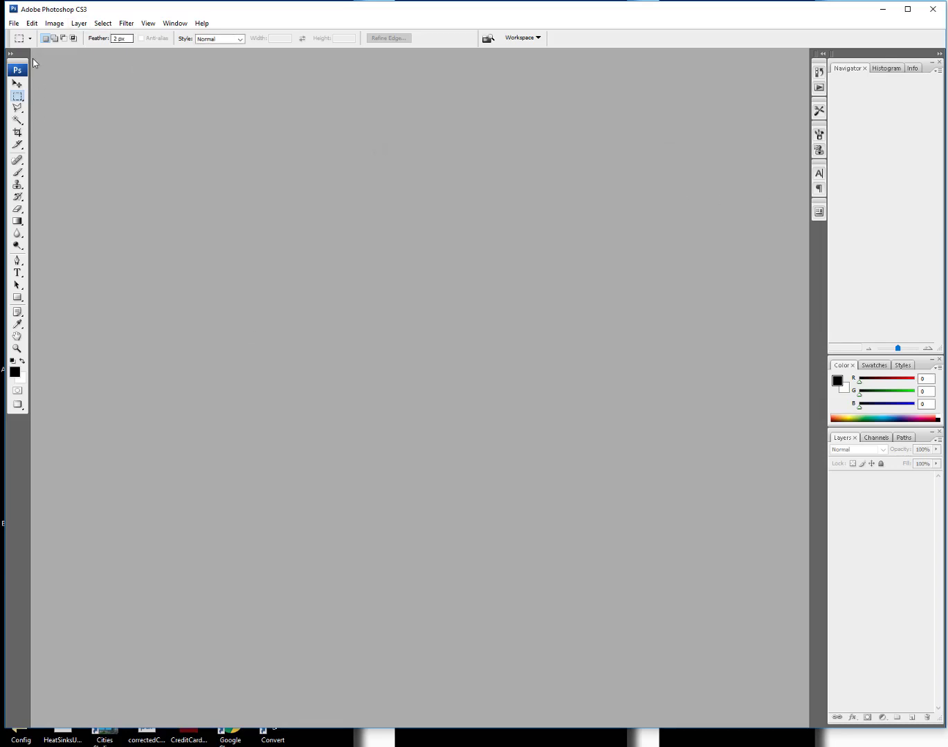
Step: Create a new document named DadsHarley from the My300_1000x1000 preset and close it
{"action": "left_click", "coordinate": [13, 25]}
{"action": "left_click", "coordinate": [38, 34]}
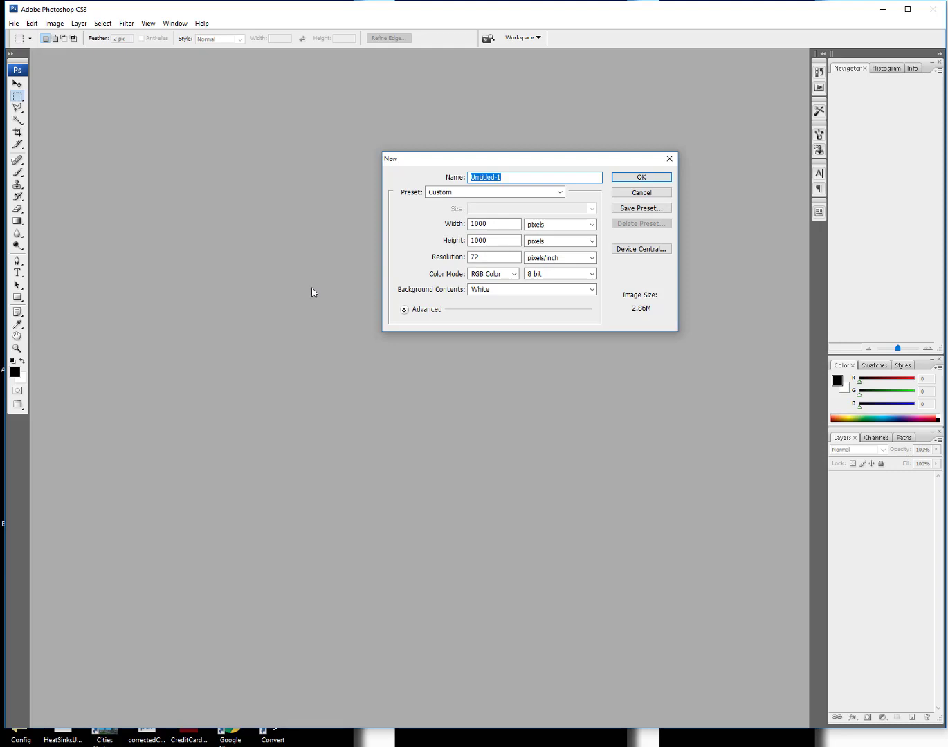
{"action": "left_click", "coordinate": [560, 193]}
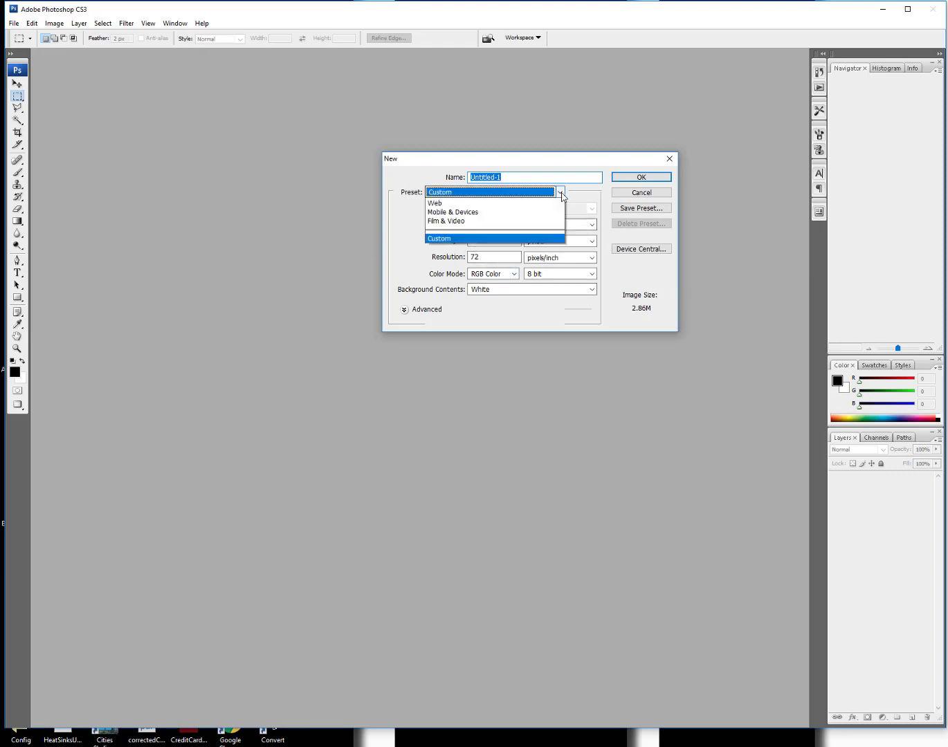
{"action": "left_click", "coordinate": [466, 346]}
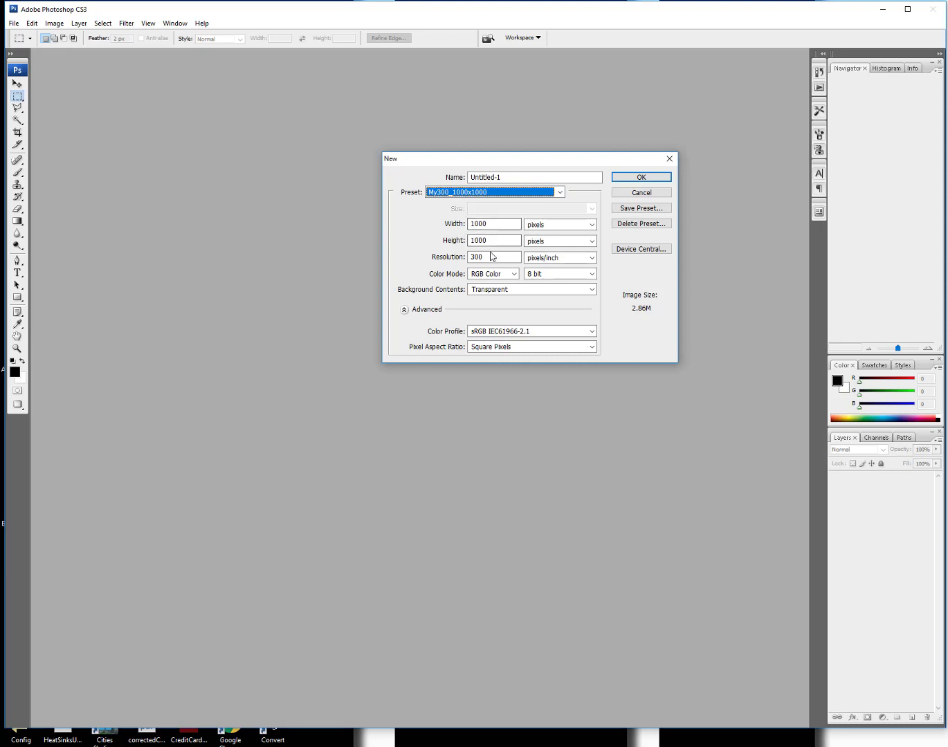
{"action": "left_click", "coordinate": [514, 177]}
{"action": "left_click", "coordinate": [500, 177]}
{"action": "double_click", "coordinate": [499, 177]}
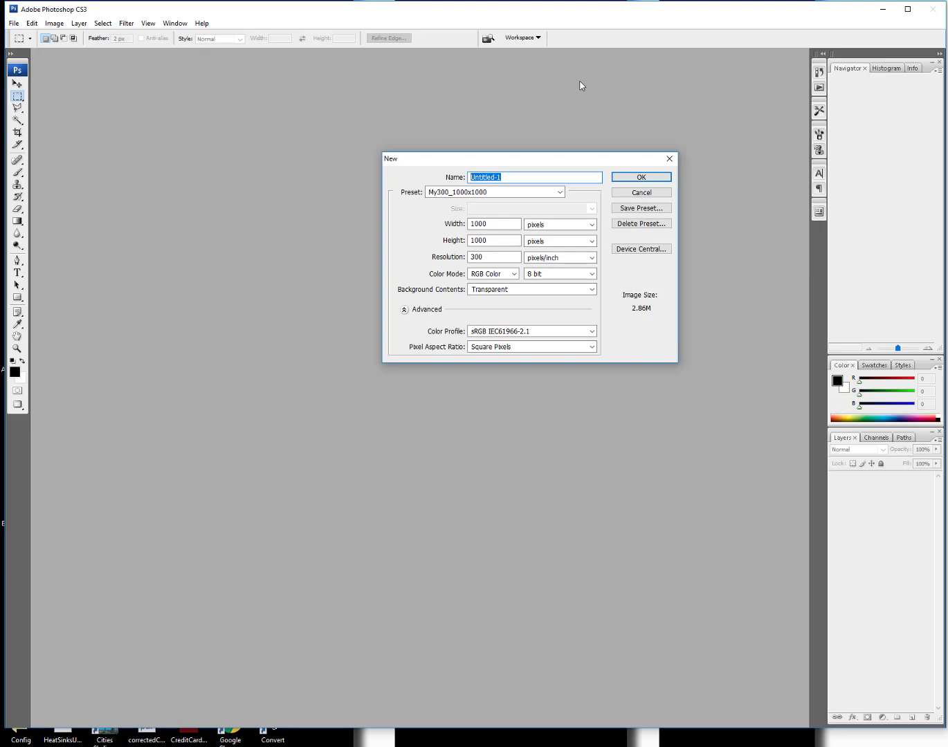
{"action": "type", "text": "DadsHarley"}
{"action": "left_click", "coordinate": [630, 179]}
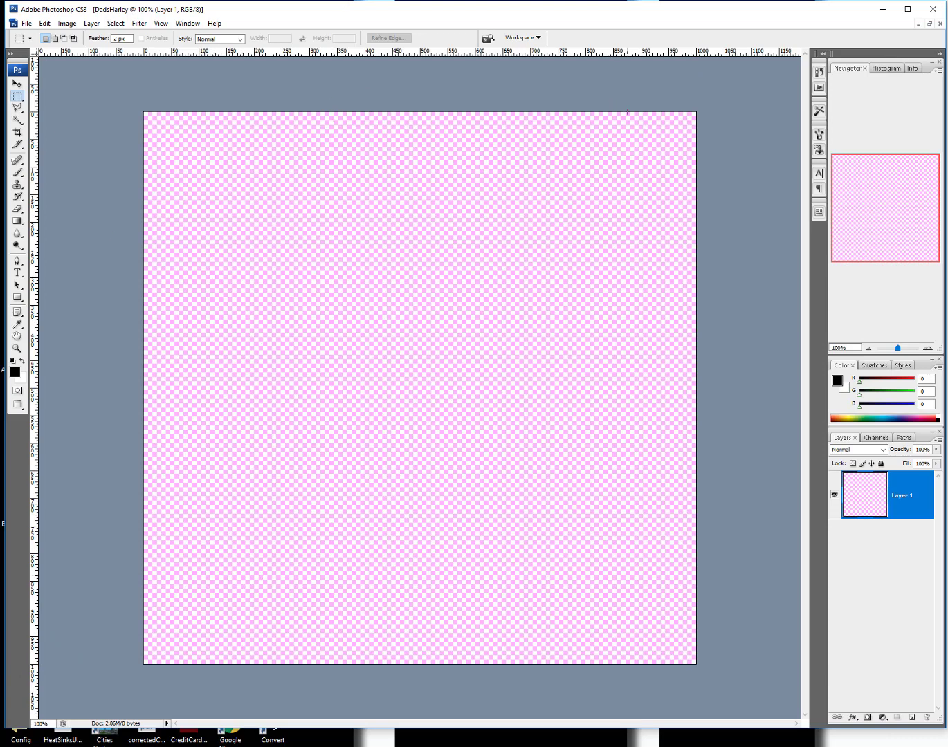
{"action": "left_click", "coordinate": [940, 24]}
Step: Start a new document from the MY72_500x500 preset and set its width to 1000 pixels
{"action": "left_click", "coordinate": [14, 24]}
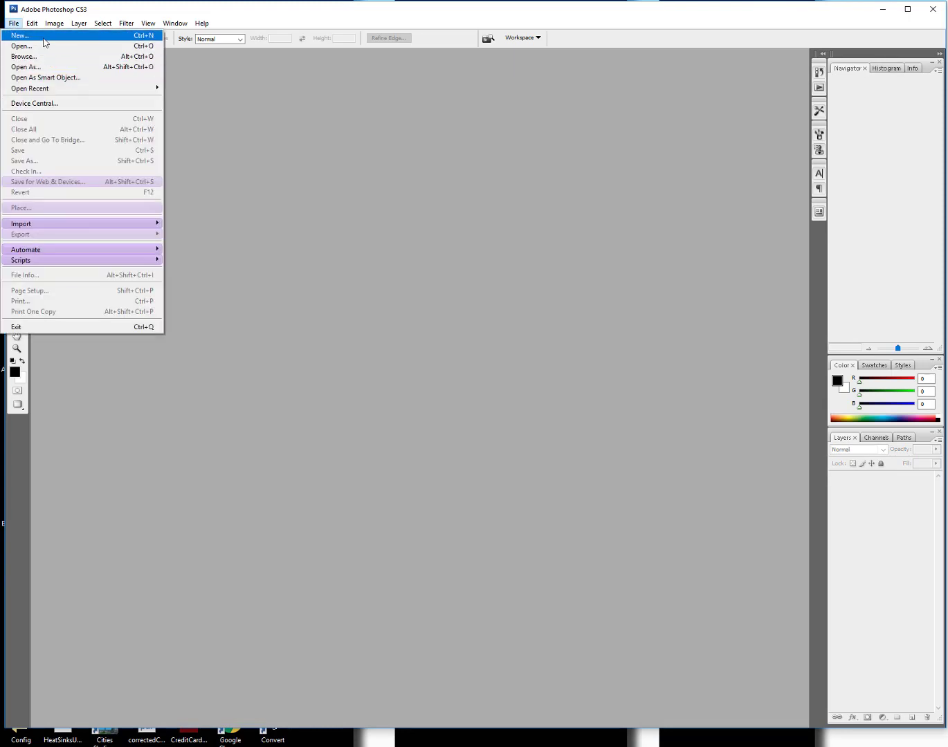
{"action": "left_click", "coordinate": [43, 40]}
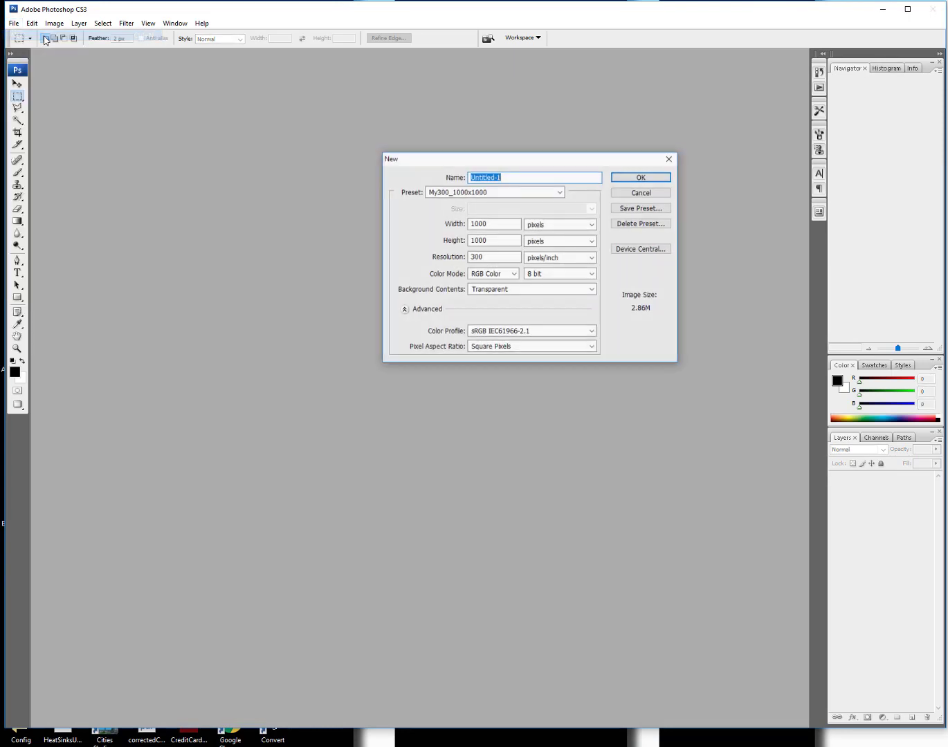
{"action": "left_click", "coordinate": [561, 194]}
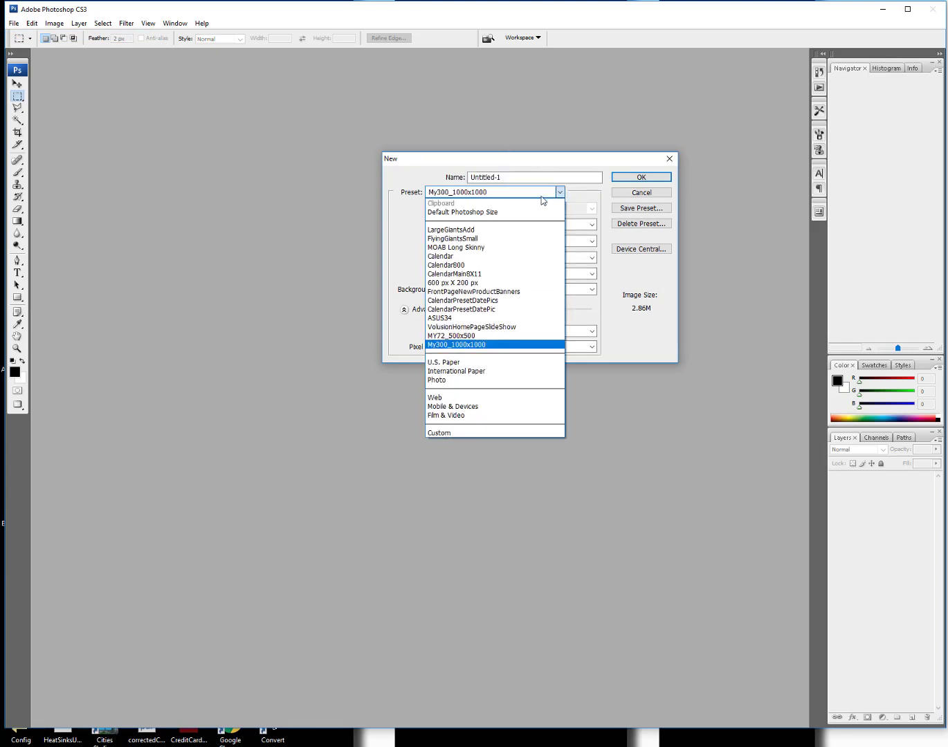
{"action": "left_click", "coordinate": [482, 332]}
{"action": "left_click", "coordinate": [503, 227]}
{"action": "left_click", "coordinate": [459, 230]}
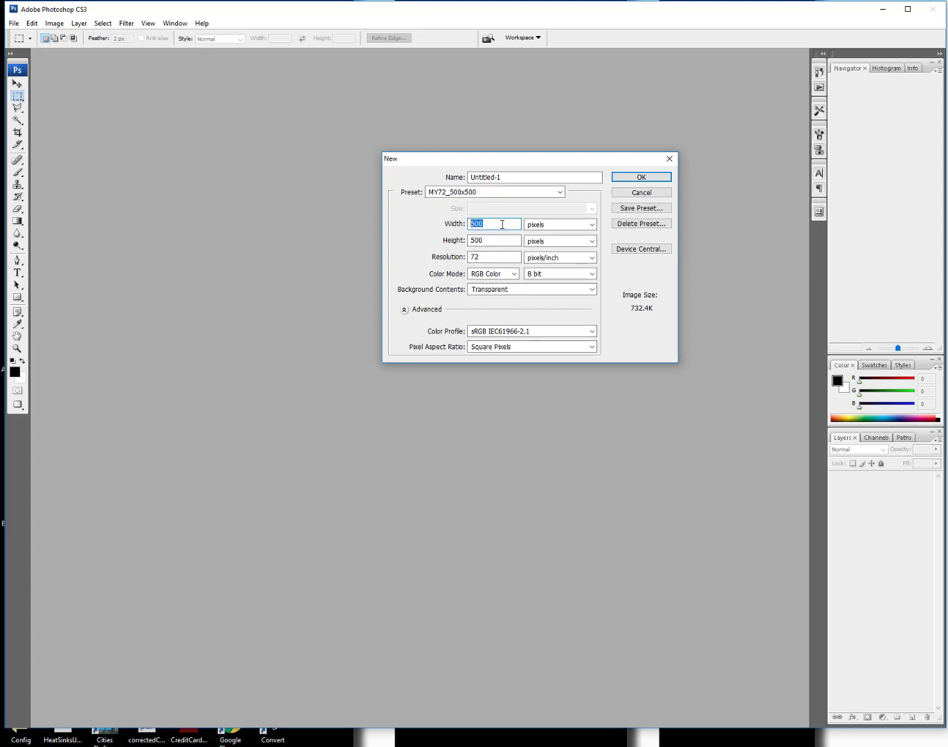
{"action": "type", "text": "1000"}
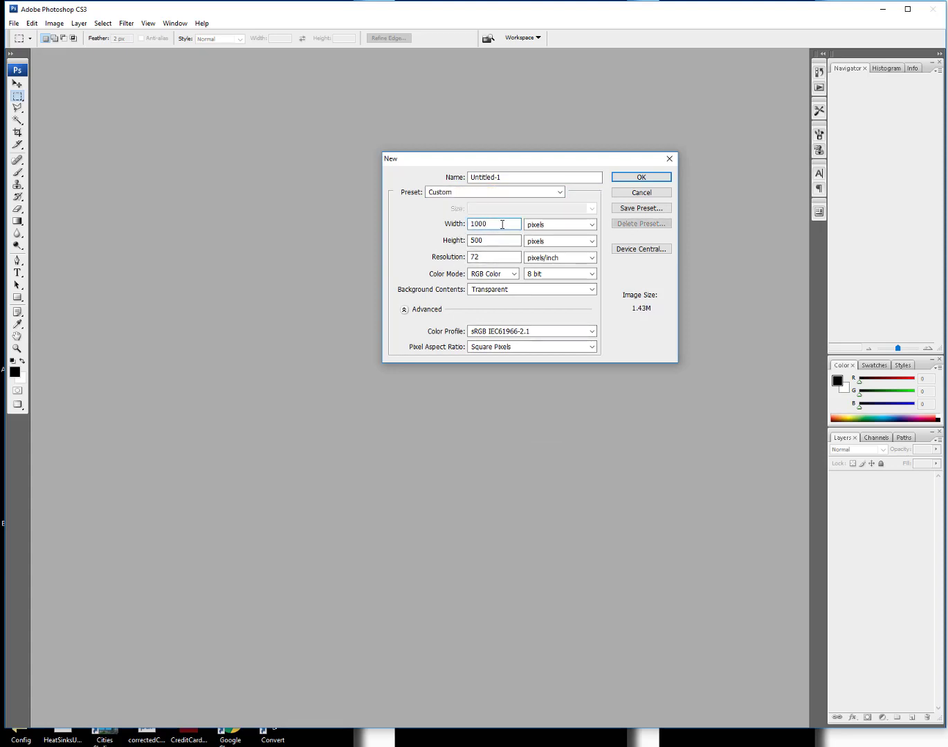
Step: Replace the new document's name with the placeholder text alsdfjalsdf
{"action": "left_click", "coordinate": [528, 179]}
{"action": "key", "text": "BackSpace"}
{"action": "key", "text": "BackSpace"}
{"action": "key", "text": "BackSpace"}
{"action": "key", "text": "BackSpace"}
{"action": "key", "text": "BackSpace"}
{"action": "type", "text": "alsdfjalsdf"}
Step: Reapply the MY72_500x500 preset with the width changed to 1000 pixels, then create the document and close it
{"action": "left_click", "coordinate": [559, 199]}
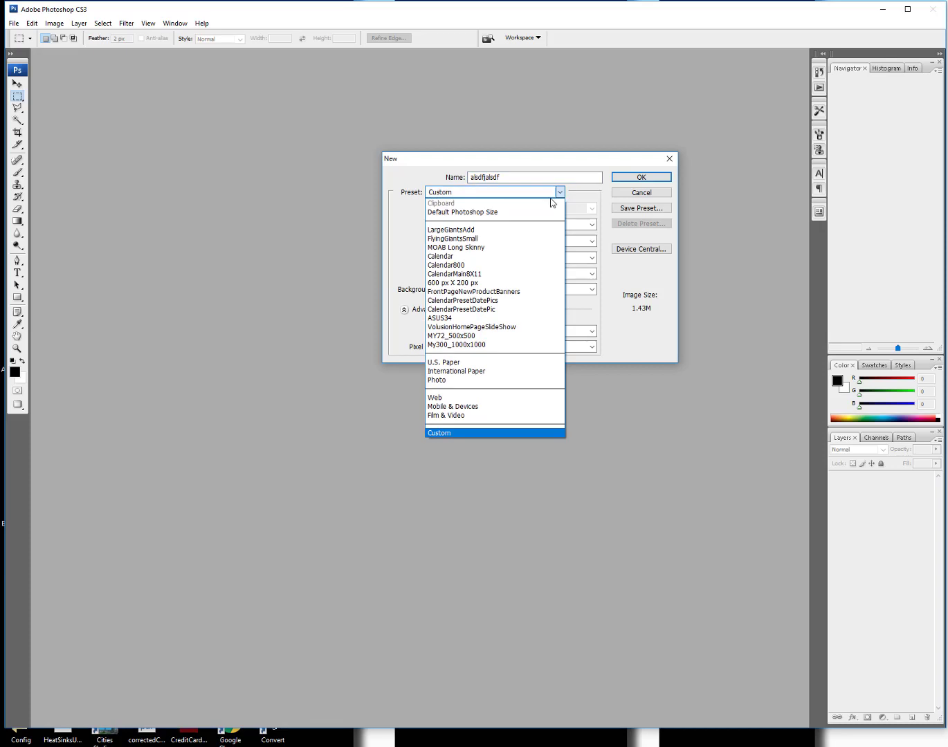
{"action": "left_click", "coordinate": [494, 338]}
{"action": "key", "text": "Tab"}
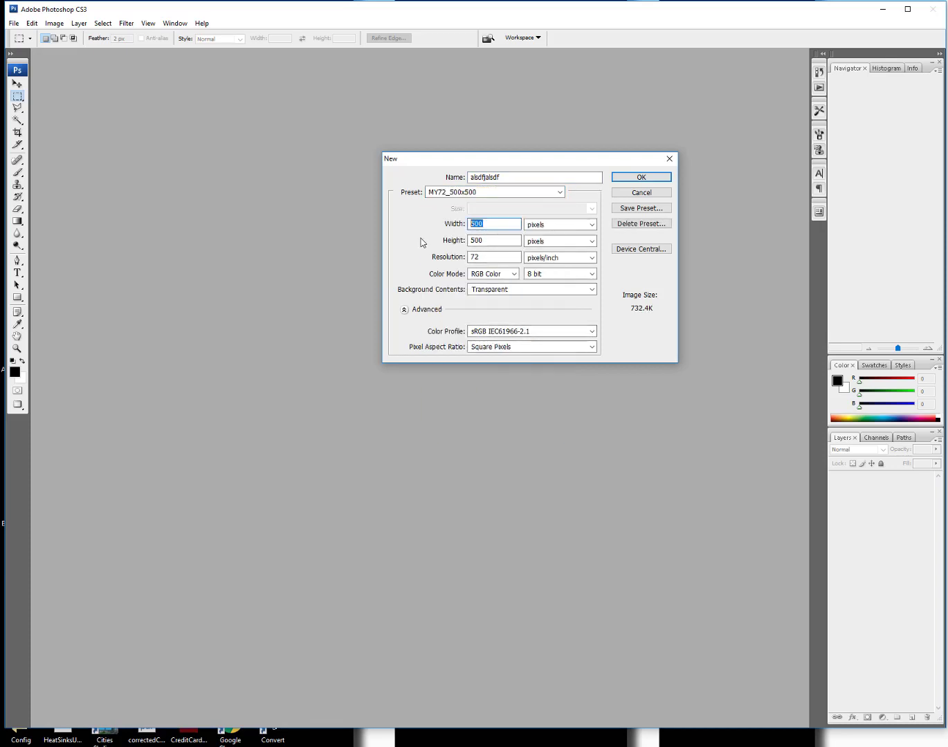
{"action": "type", "text": "1000"}
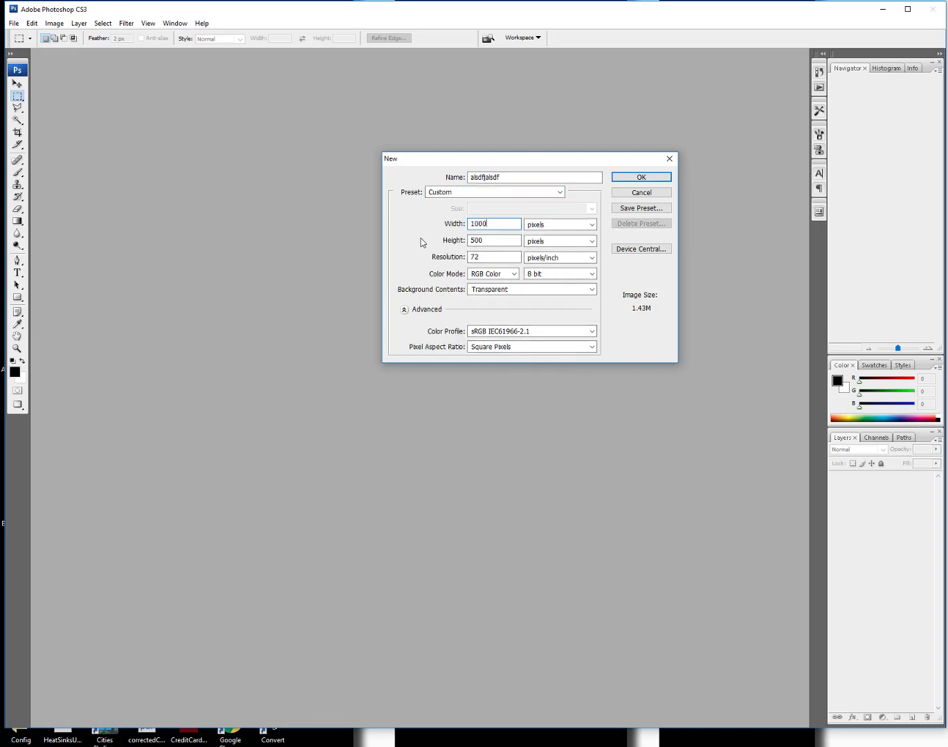
{"action": "left_click", "coordinate": [633, 178]}
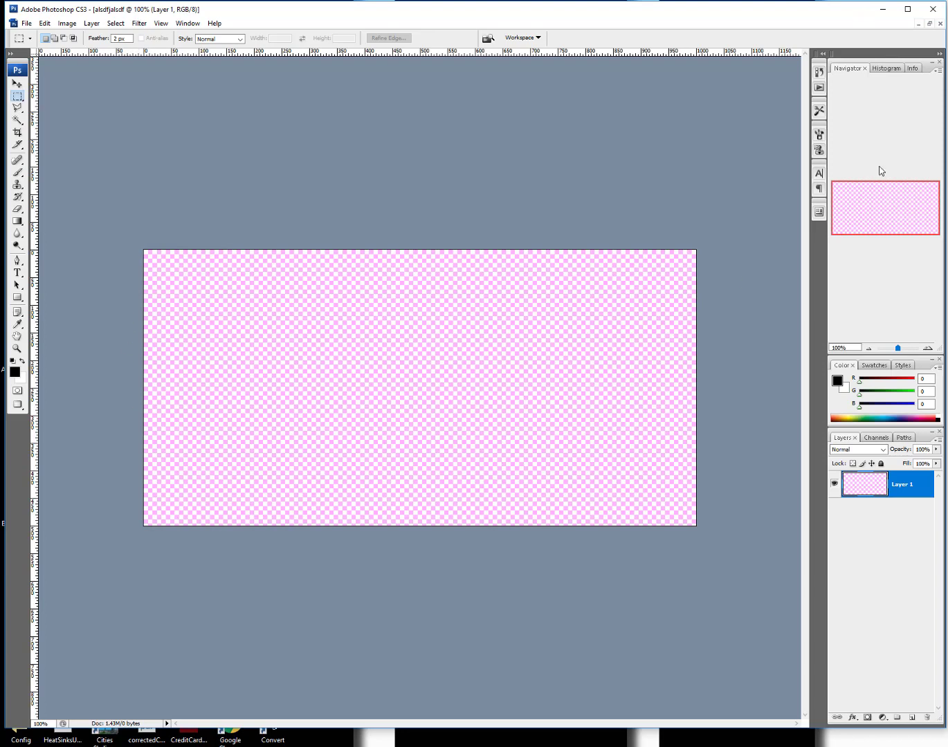
{"action": "left_click", "coordinate": [939, 24]}
Step: Start a new document based on the MY72_500x500 preset
{"action": "left_click", "coordinate": [14, 24]}
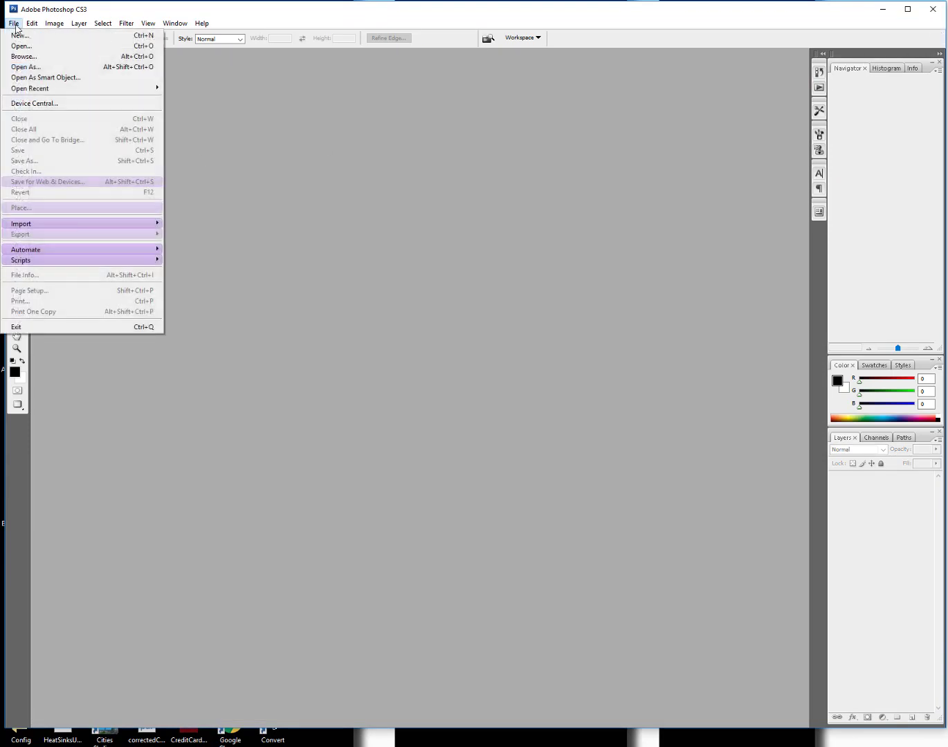
{"action": "left_click", "coordinate": [20, 35]}
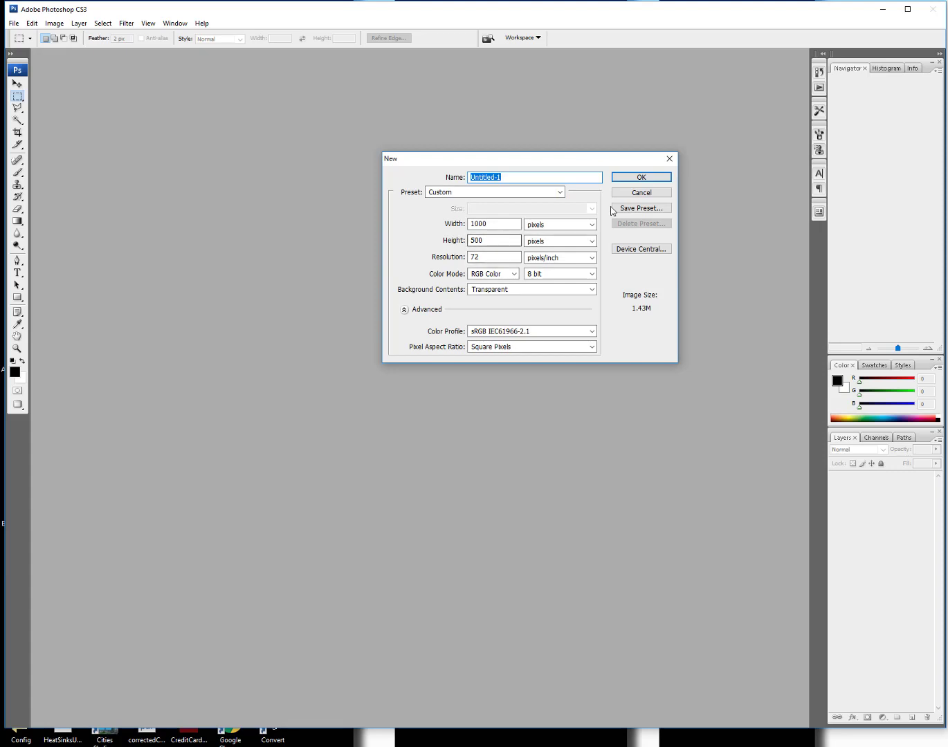
{"action": "left_click", "coordinate": [561, 192]}
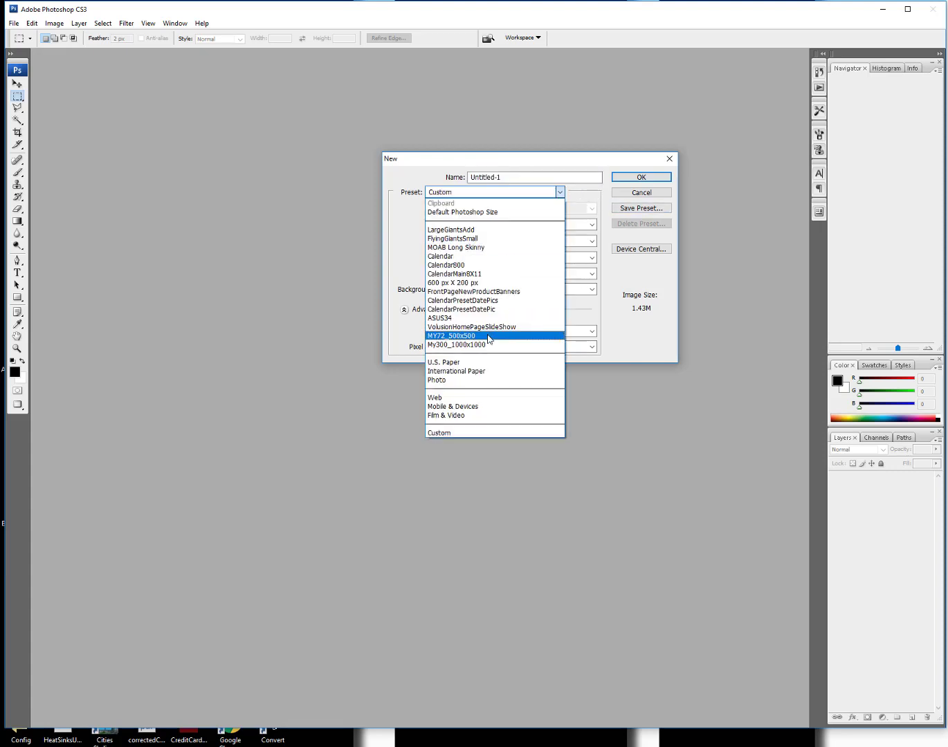
{"action": "left_click", "coordinate": [489, 338]}
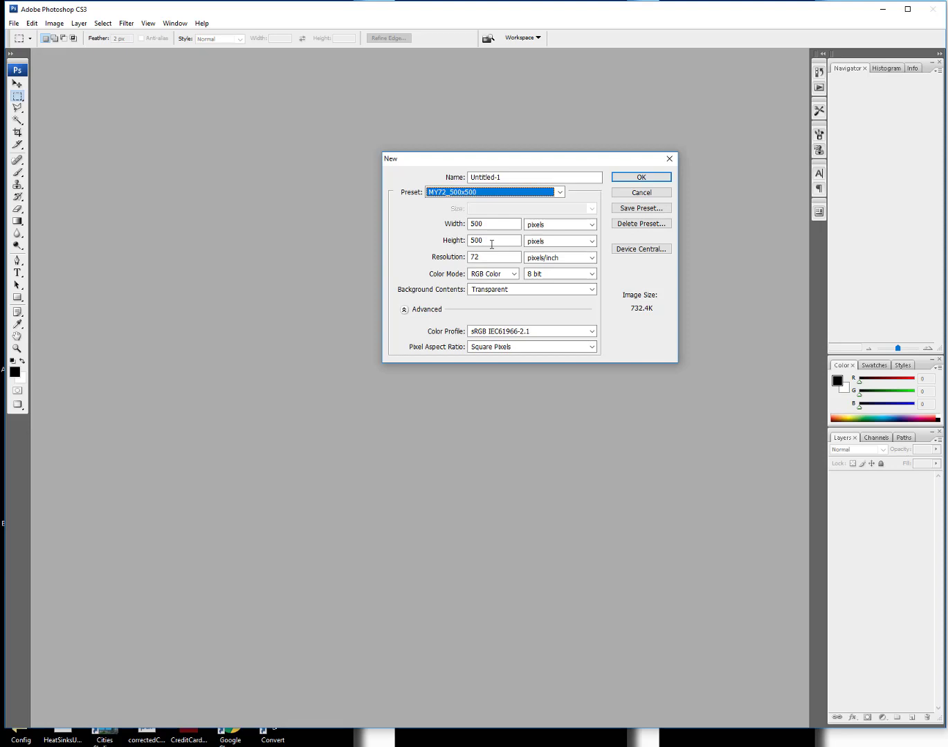
{"action": "double_click", "coordinate": [474, 257]}
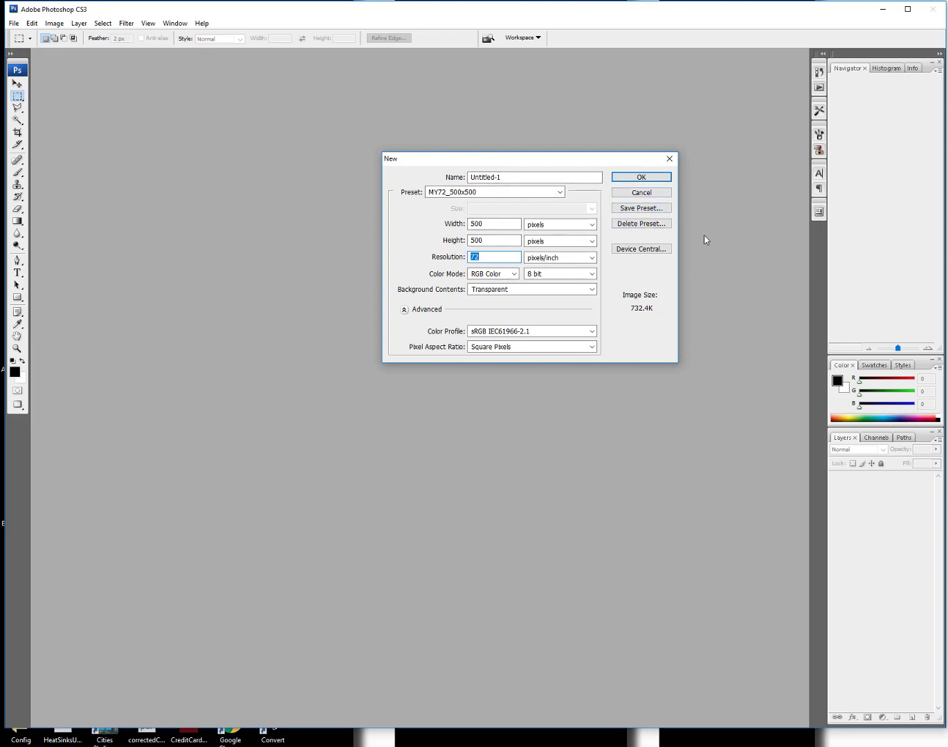
{"action": "left_click", "coordinate": [558, 194]}
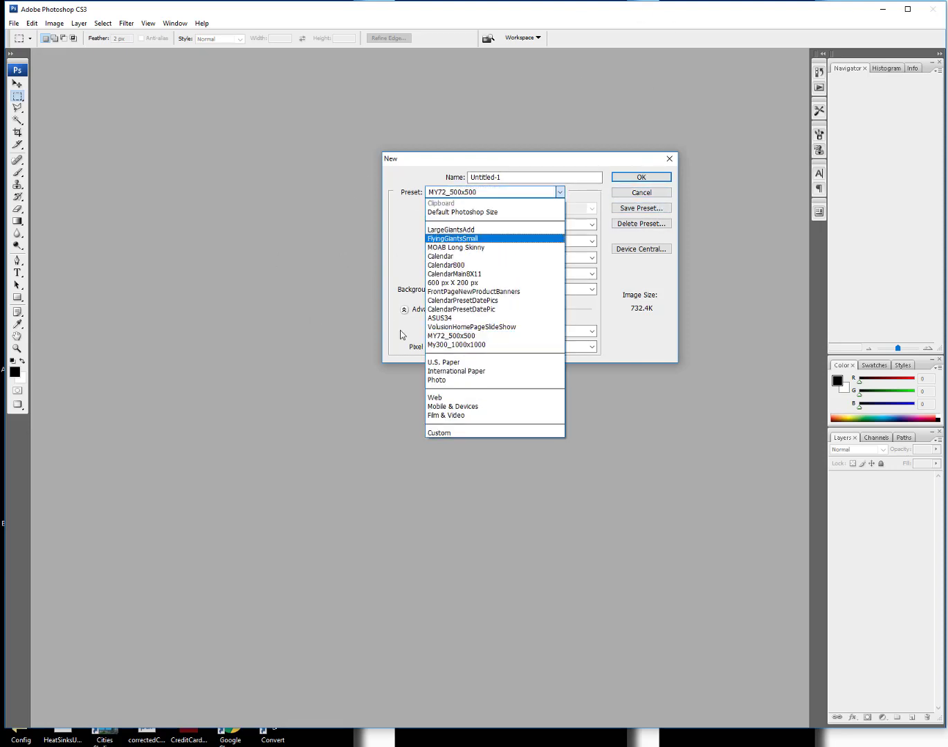
{"action": "left_click", "coordinate": [469, 336]}
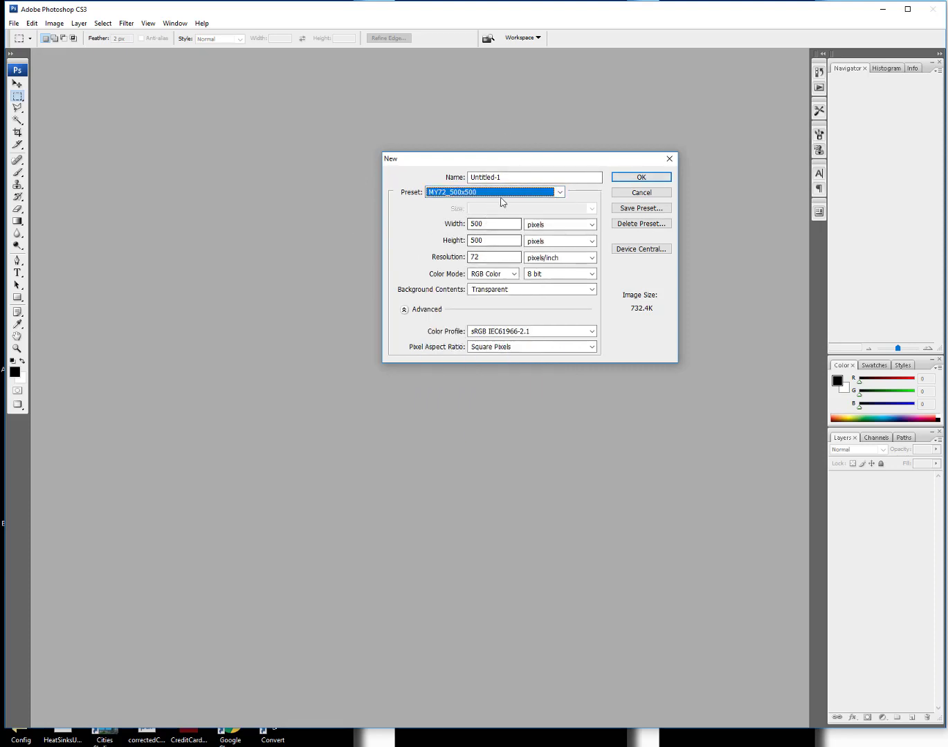
Step: Name the new document DadHarley, set its width and height to 1000 pixels each, and create it
{"action": "double_click", "coordinate": [515, 178]}
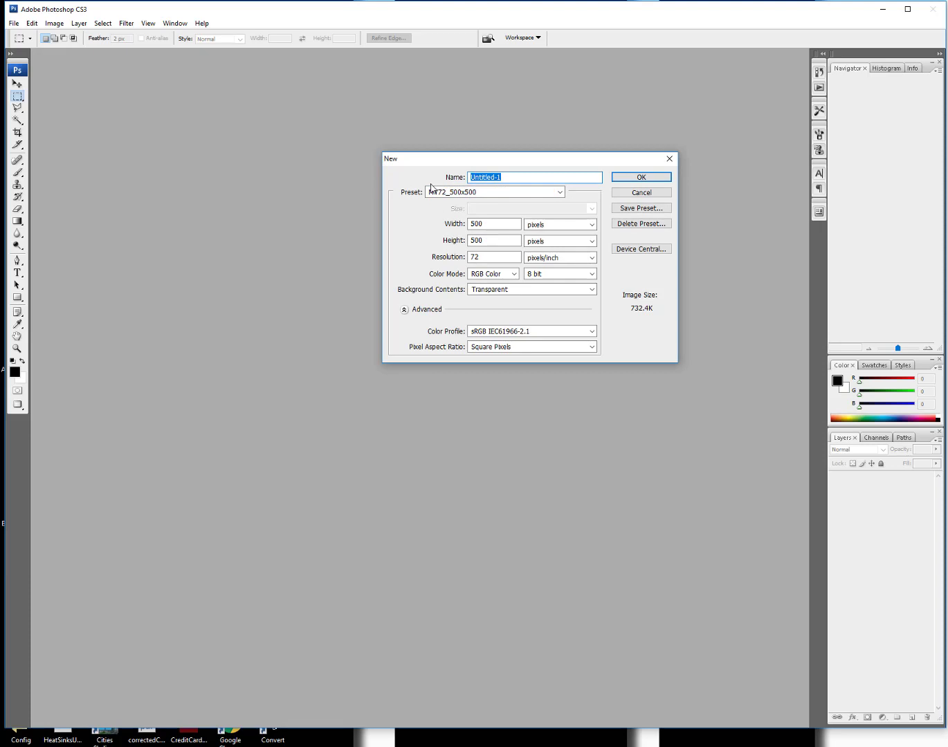
{"action": "type", "text": "DadHarley"}
{"action": "double_click", "coordinate": [478, 224]}
{"action": "type", "text": "1000"}
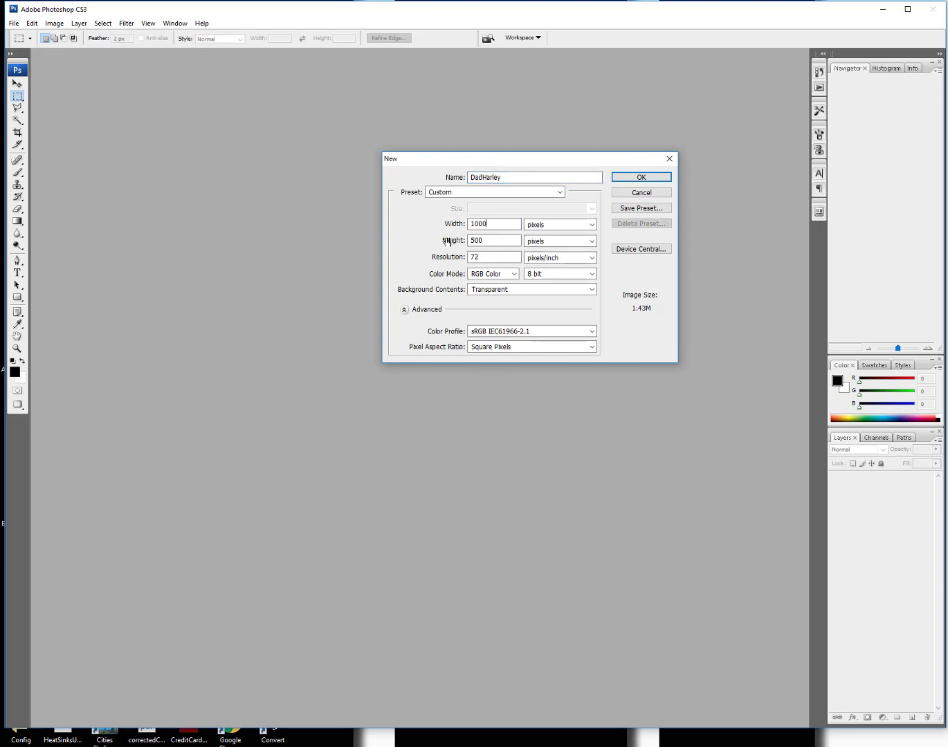
{"action": "key", "text": "Tab"}
{"action": "type", "text": "1000"}
{"action": "left_click", "coordinate": [641, 178]}
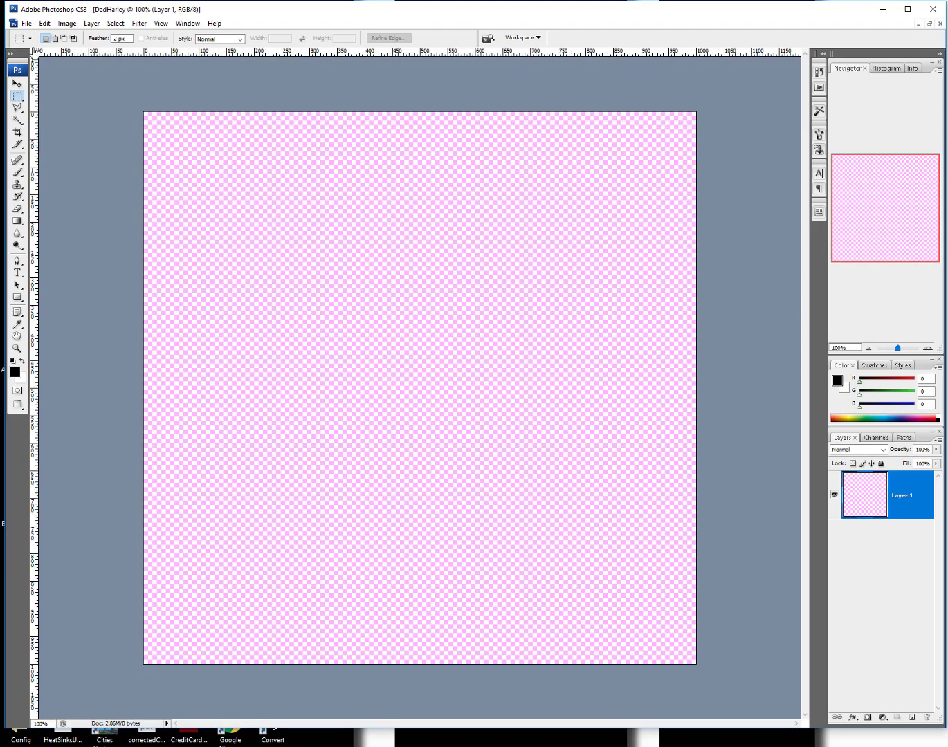
Step: Delete DadsHarley.jpg from the 2011SeasideAbate folder while browsing for a file to open
{"action": "left_click", "coordinate": [27, 24]}
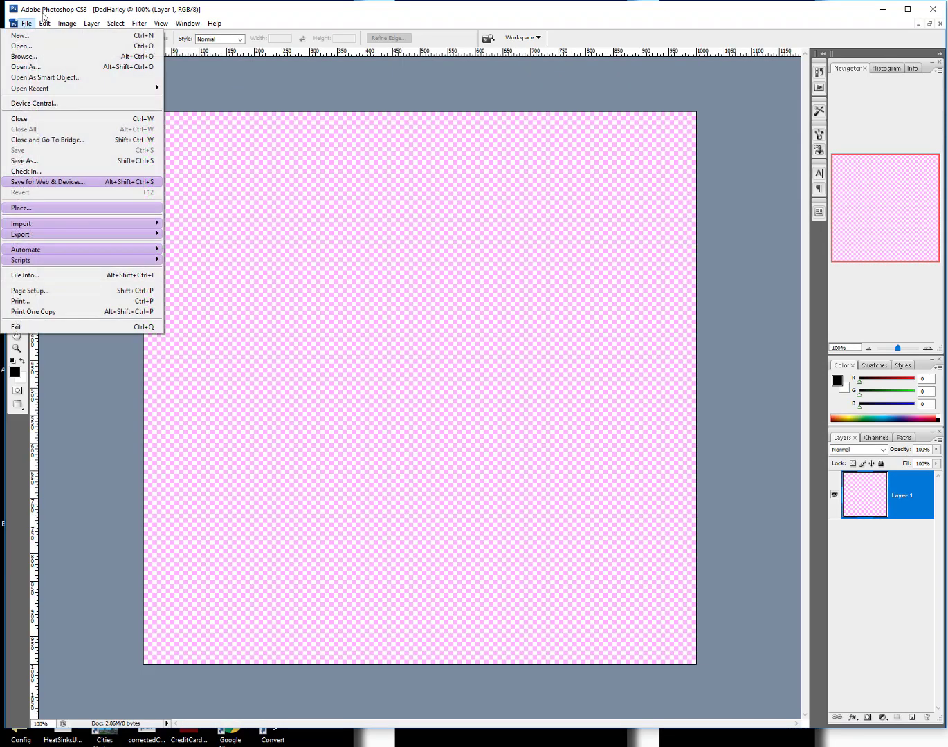
{"action": "left_click", "coordinate": [21, 47]}
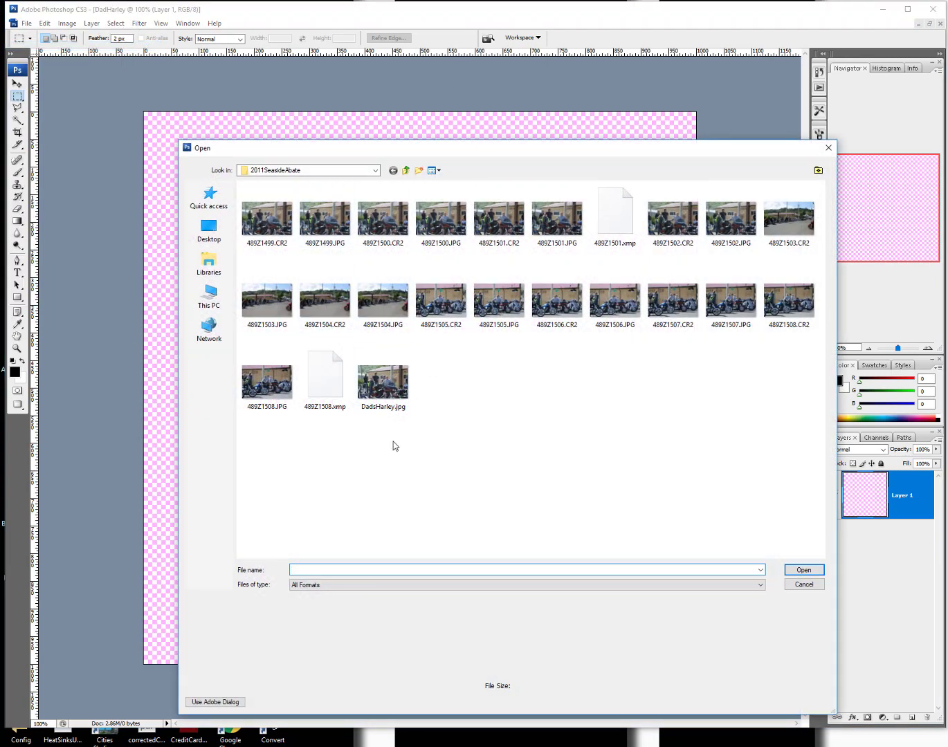
{"action": "right_click", "coordinate": [386, 385]}
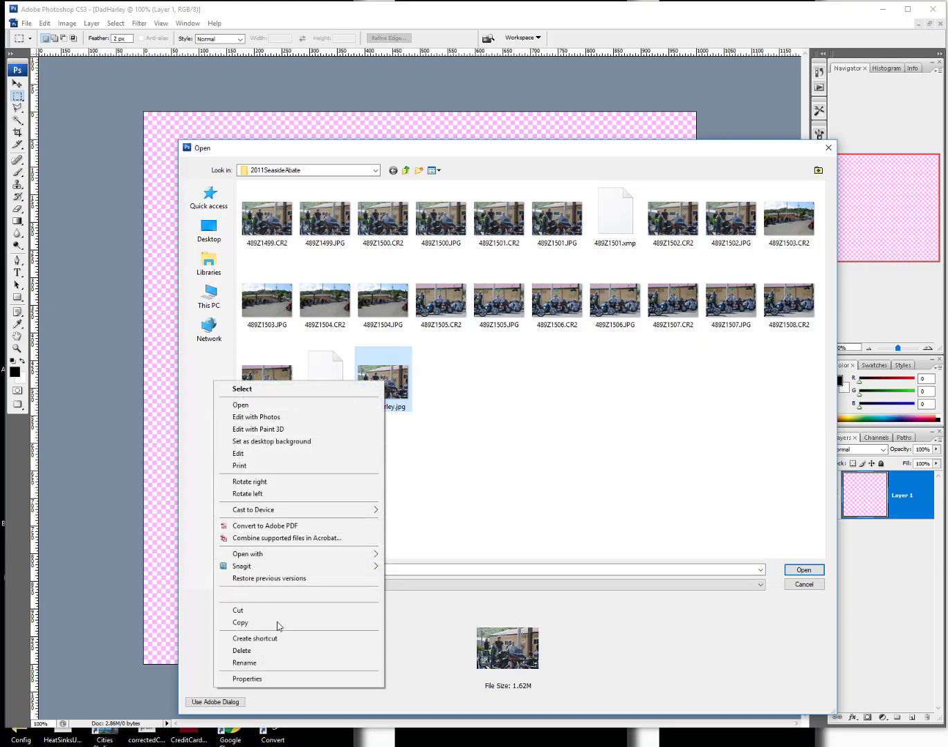
{"action": "left_click", "coordinate": [277, 654]}
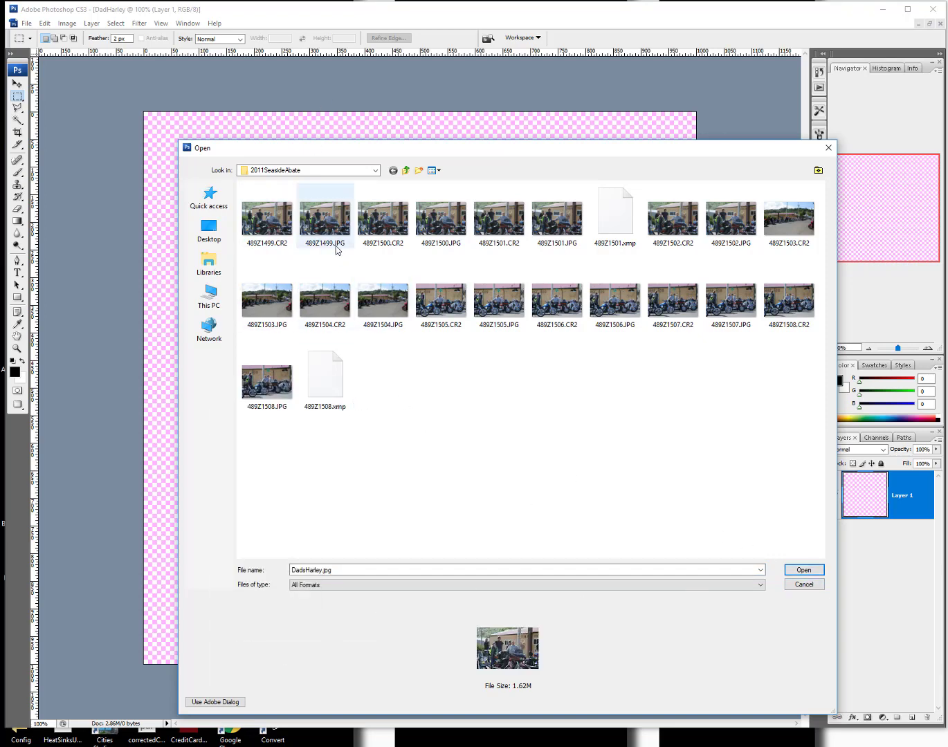
Step: Open the photo 489Z1499.JPG from the 2011SeasideAbate folder
{"action": "mouse_move", "coordinate": [399, 249]}
{"action": "left_click", "coordinate": [337, 234]}
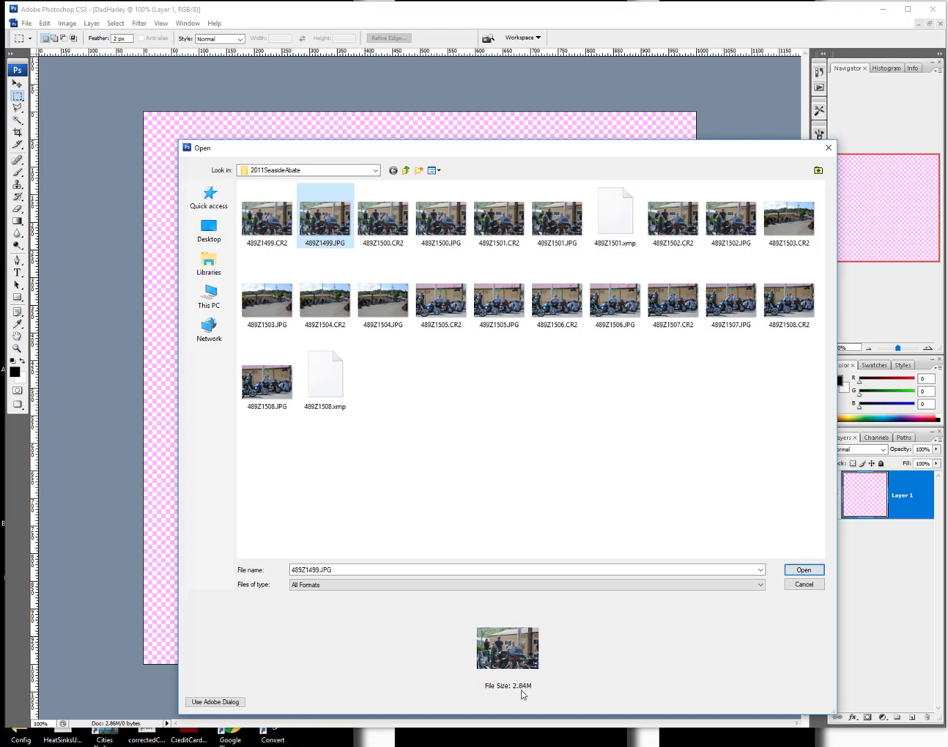
{"action": "left_click", "coordinate": [805, 569]}
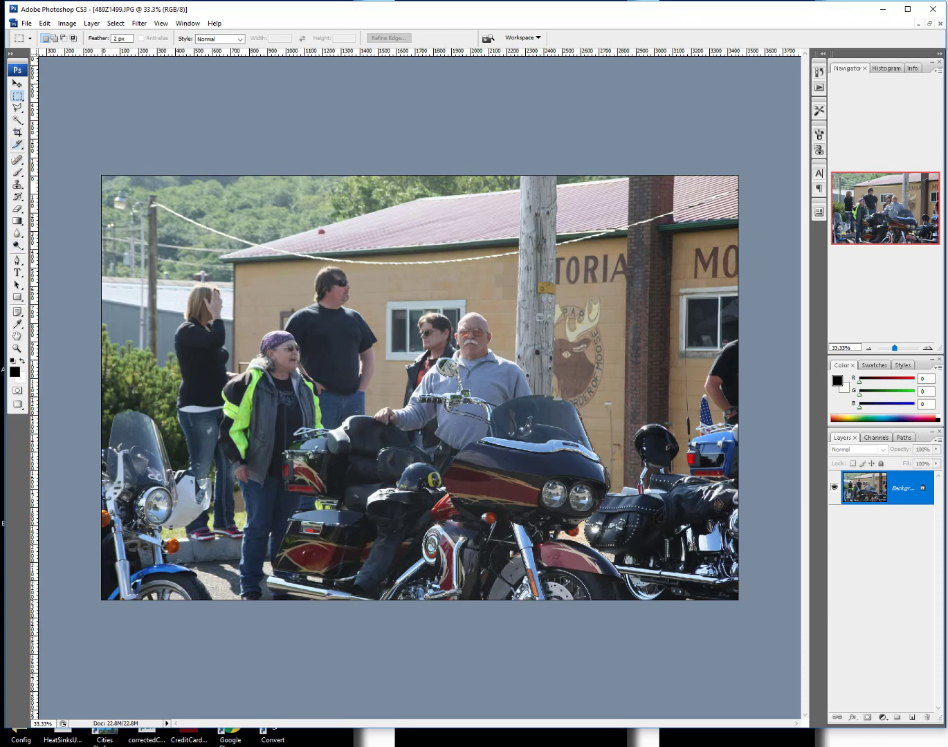
Step: Show both documents as floating windows and shift the photo's window aside to expose the DadHarley canvas
{"action": "left_click", "coordinate": [930, 24]}
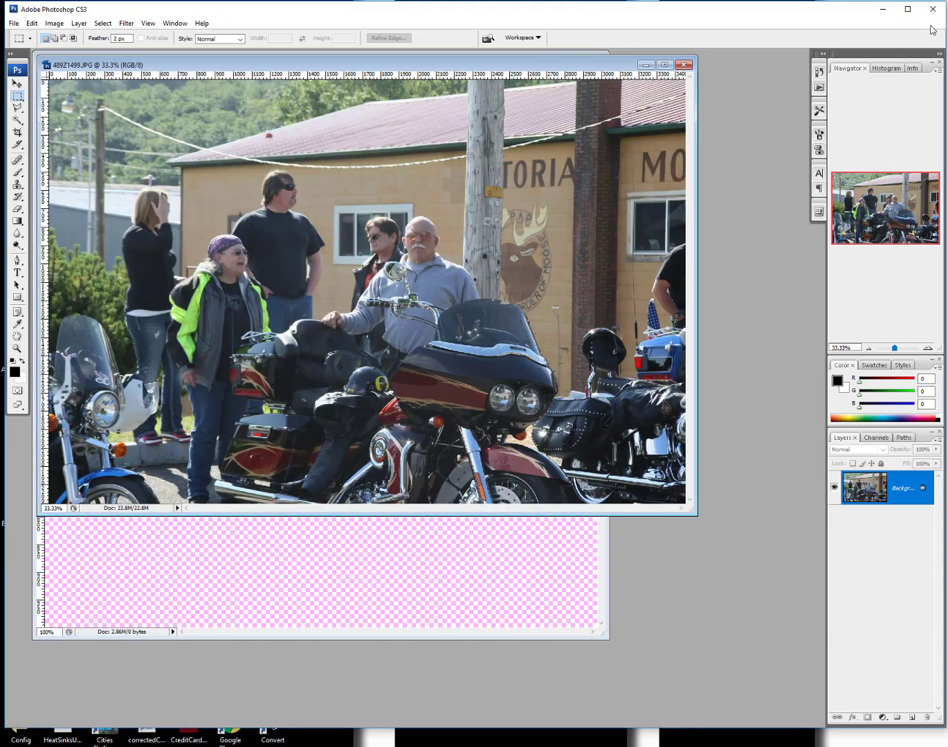
{"action": "left_click", "coordinate": [664, 64]}
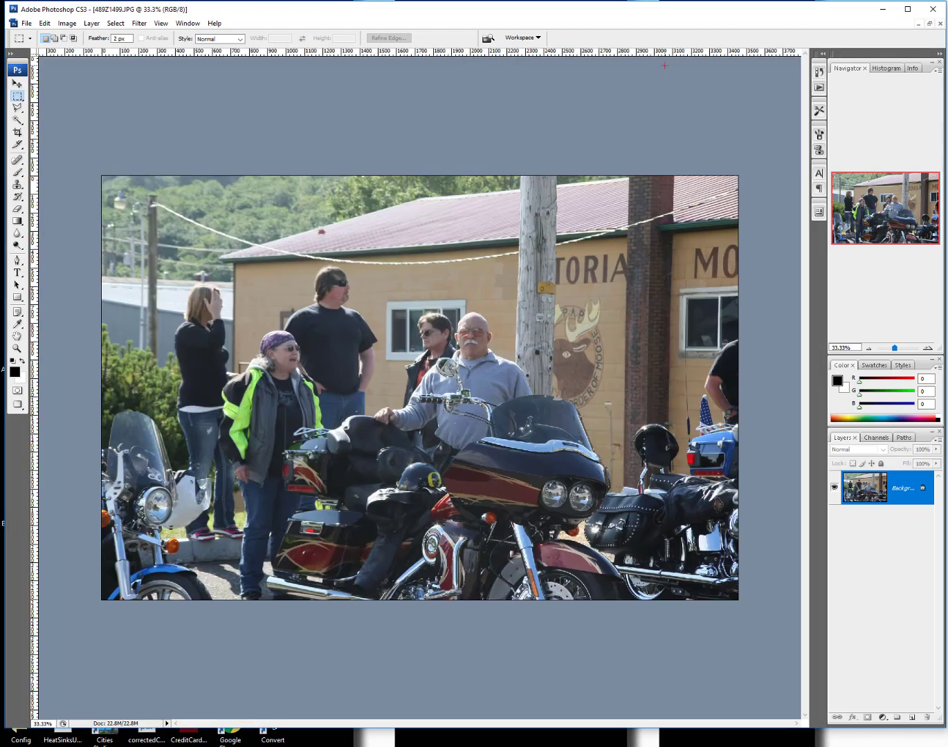
{"action": "left_click", "coordinate": [930, 24]}
{"action": "left_click_drag", "start_coordinate": [538, 71], "coordinate": [710, 171]}
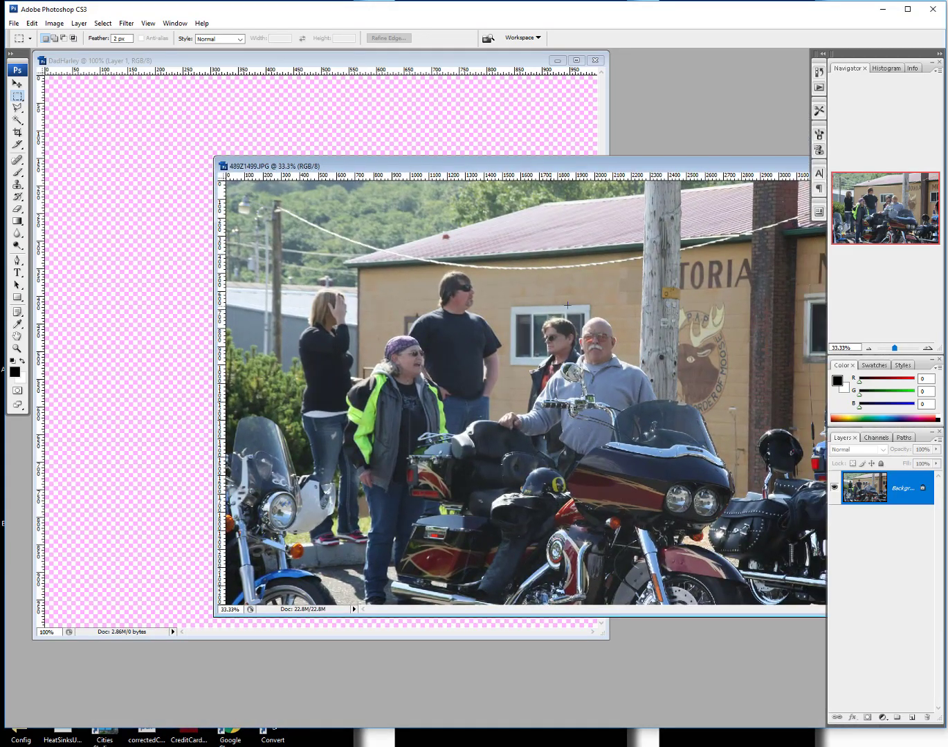
Step: Copy the photo into the DadHarley document with the Move tool and maximize that document
{"action": "left_click", "coordinate": [17, 83]}
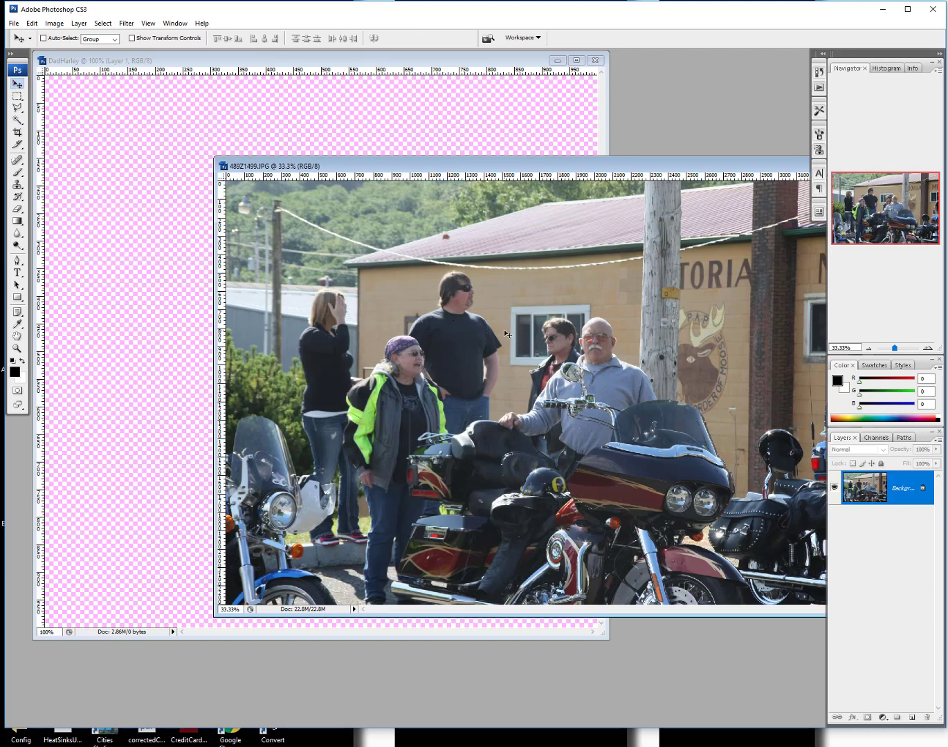
{"action": "left_click_drag", "start_coordinate": [202, 310], "coordinate": [157, 312]}
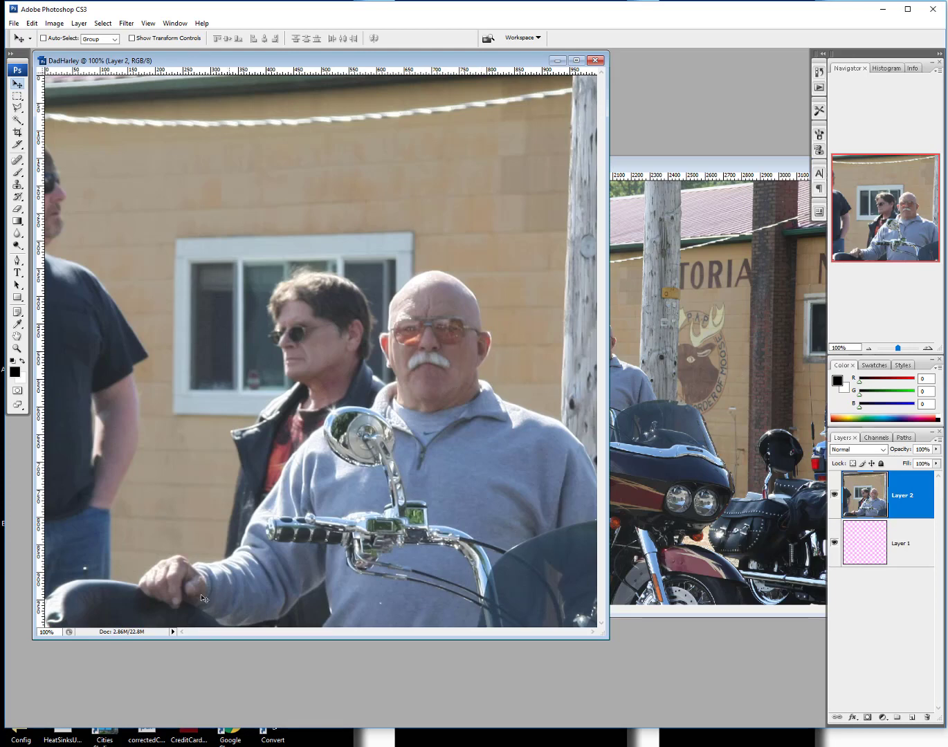
{"action": "left_click", "coordinate": [578, 62]}
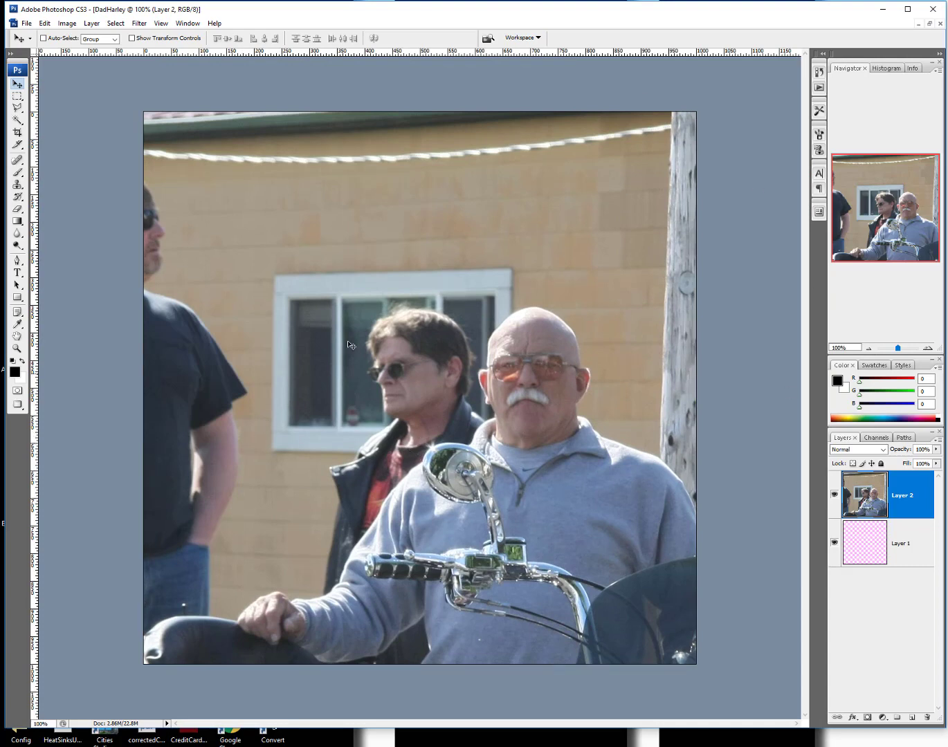
Step: Move the photo layer down and across until its upper-left corner lies inside the canvas
{"action": "left_click_drag", "start_coordinate": [256, 250], "coordinate": [397, 542]}
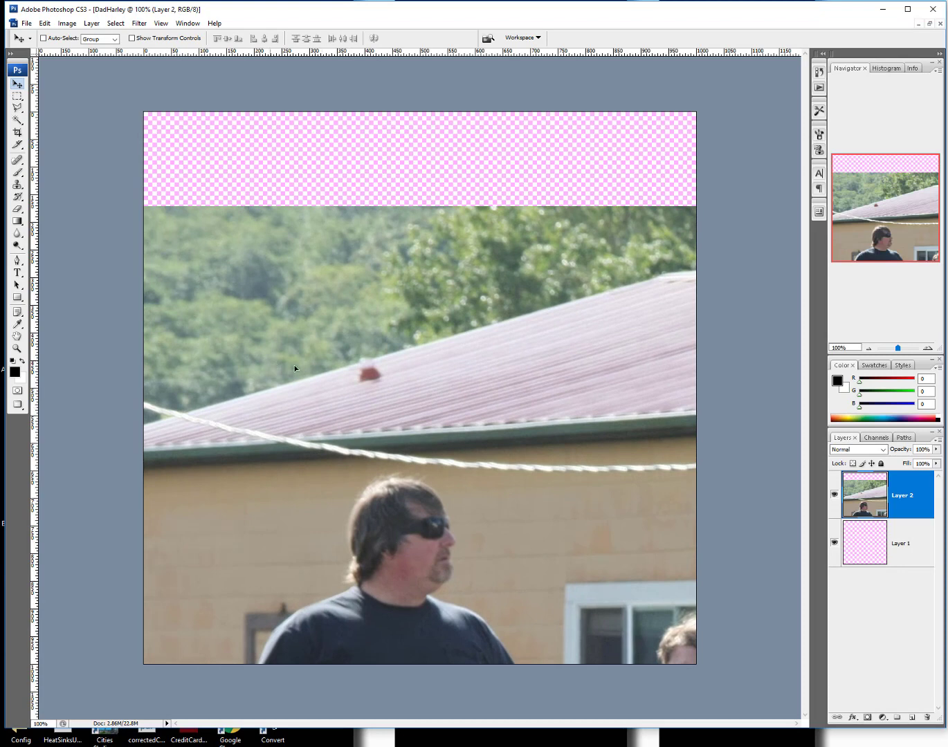
{"action": "left_click_drag", "start_coordinate": [295, 369], "coordinate": [440, 233]}
{"action": "left_click_drag", "start_coordinate": [270, 226], "coordinate": [131, 201]}
{"action": "left_click_drag", "start_coordinate": [361, 357], "coordinate": [382, 336]}
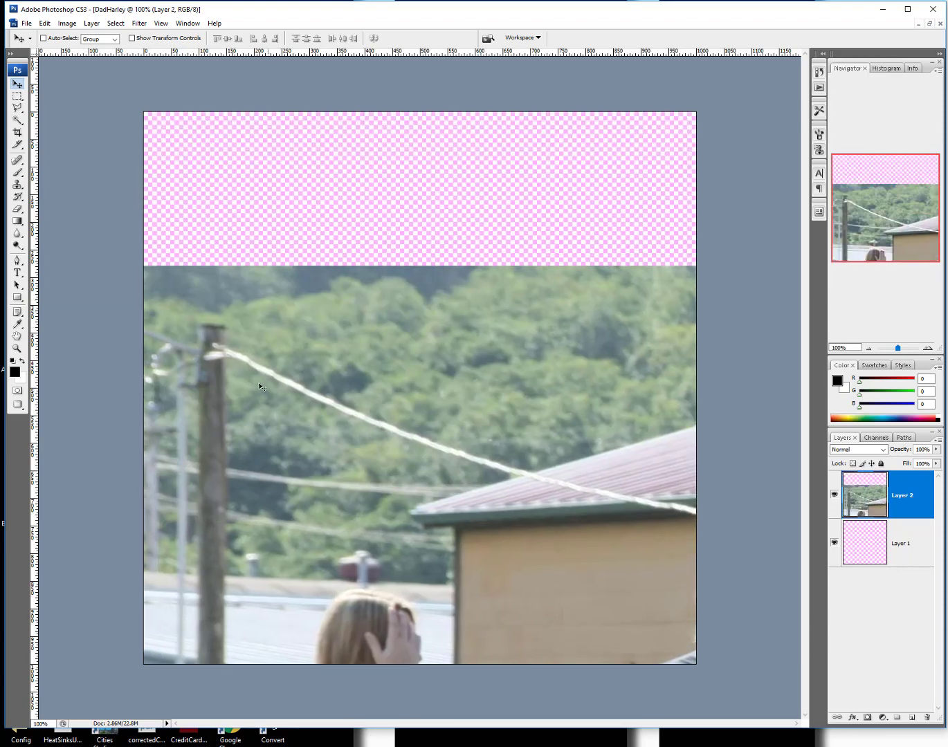
{"action": "left_click_drag", "start_coordinate": [260, 386], "coordinate": [406, 290]}
Step: Free-transform the photo layer proportionally to about 57.4% and move its corner back near the canvas's upper-left corner
{"action": "left_click", "coordinate": [46, 23]}
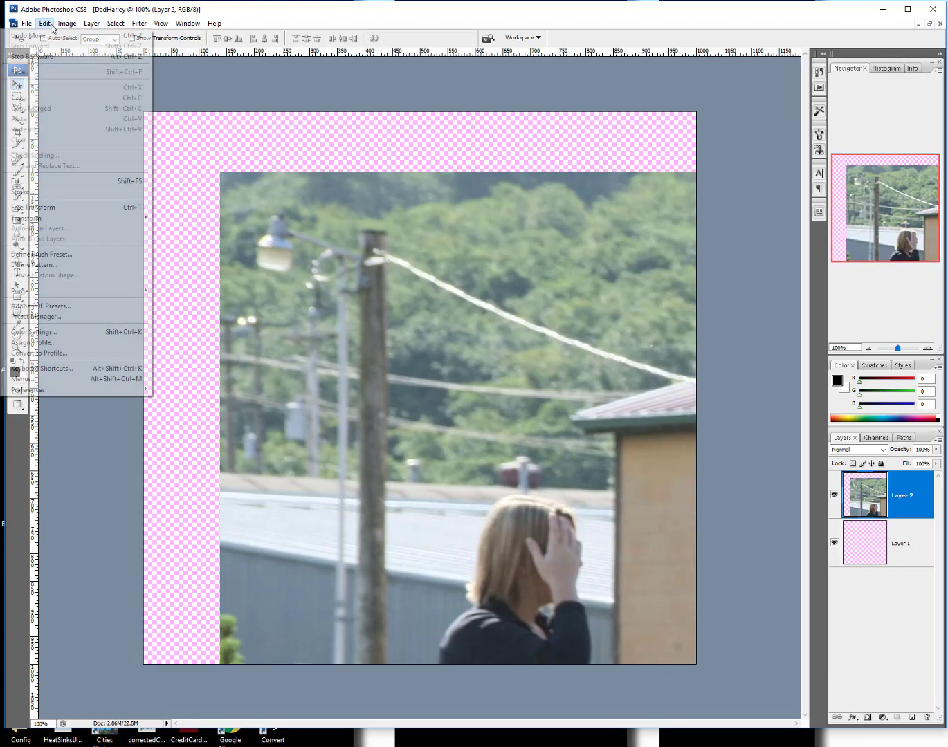
{"action": "left_click", "coordinate": [41, 206]}
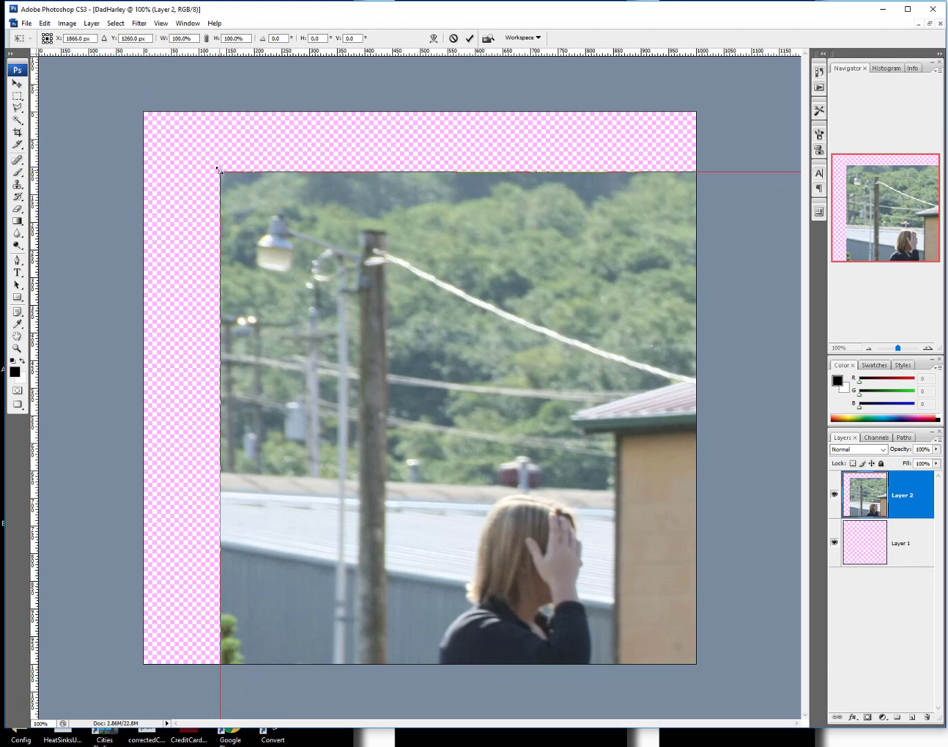
{"action": "left_click_drag", "start_coordinate": [221, 174], "coordinate": [558, 500]}
{"action": "left_click_drag", "start_coordinate": [628, 493], "coordinate": [184, 200]}
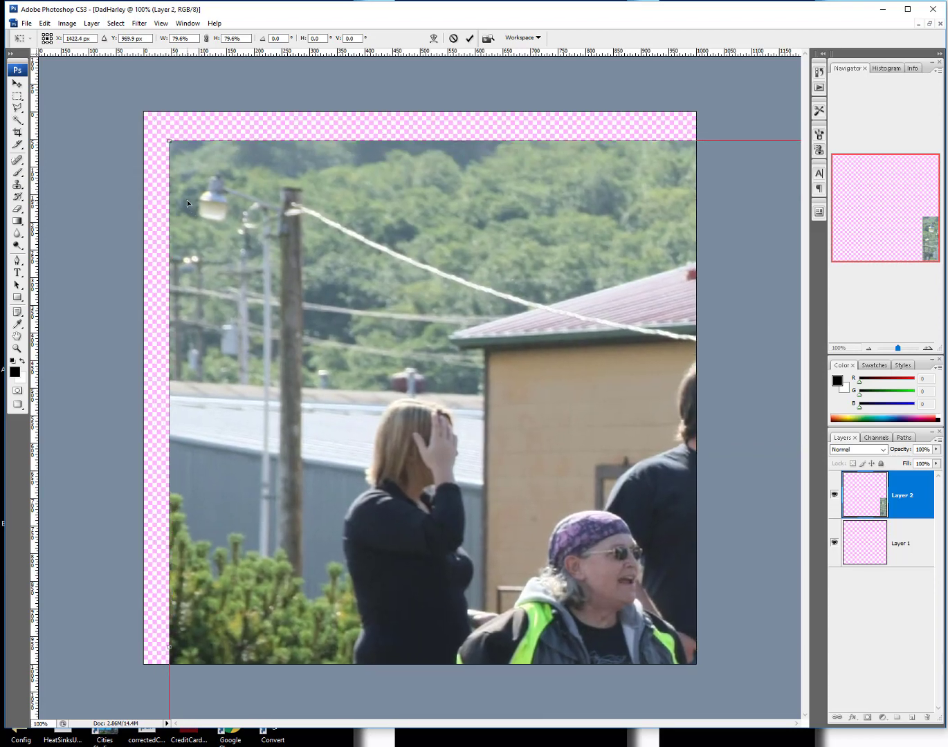
{"action": "left_click_drag", "start_coordinate": [168, 142], "coordinate": [546, 492]}
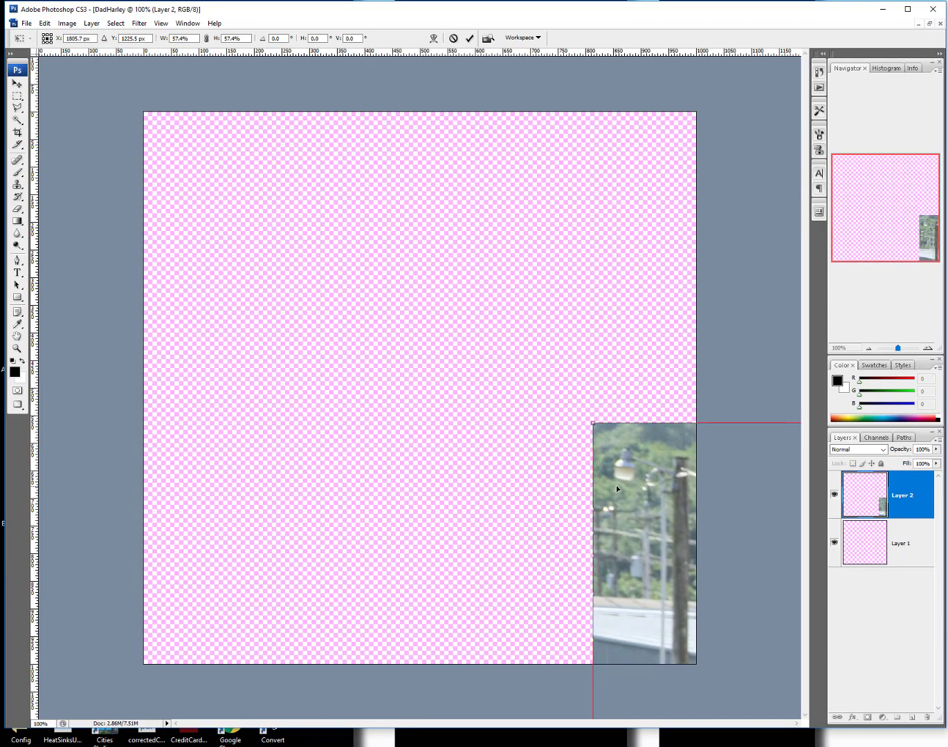
{"action": "left_click_drag", "start_coordinate": [617, 490], "coordinate": [200, 239]}
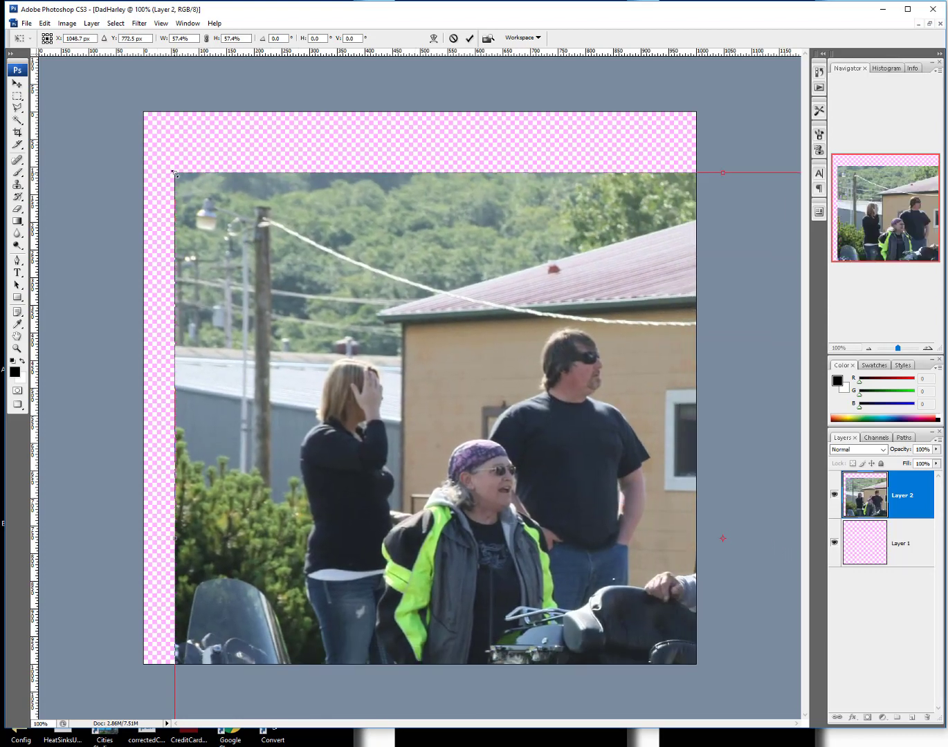
Step: Scale the photo further to about 28.6% so it nearly spans the canvas width, and position it around mid-height
{"action": "left_click_drag", "start_coordinate": [174, 171], "coordinate": [243, 195]}
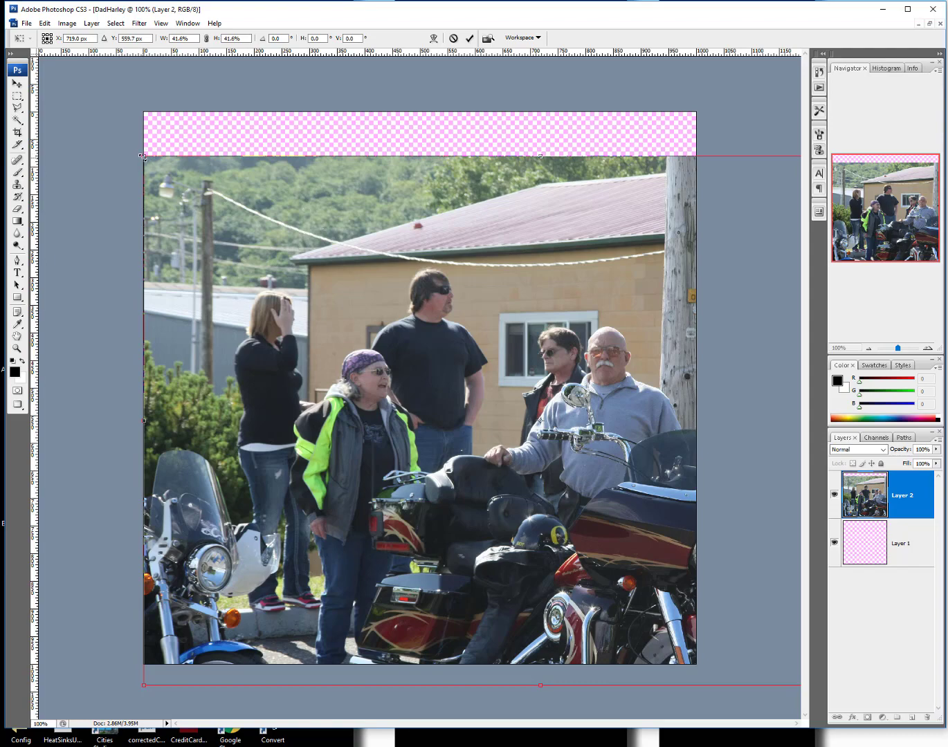
{"action": "left_click_drag", "start_coordinate": [143, 157], "coordinate": [474, 378]}
{"action": "left_click_drag", "start_coordinate": [549, 469], "coordinate": [148, 175]}
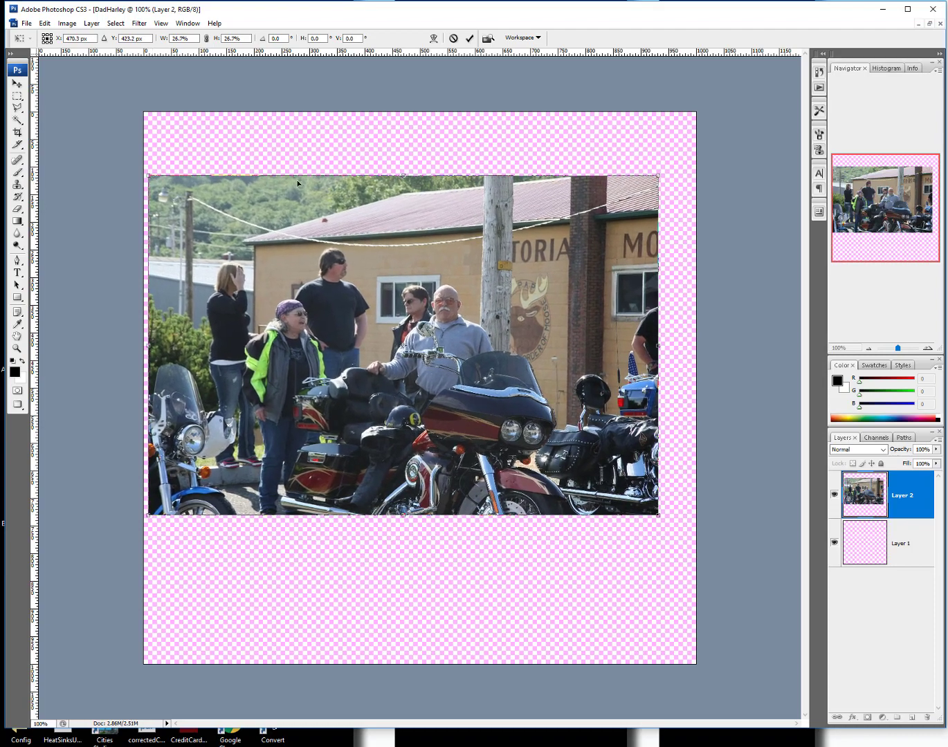
{"action": "left_click_drag", "start_coordinate": [656, 177], "coordinate": [699, 162]}
{"action": "left_click_drag", "start_coordinate": [546, 229], "coordinate": [552, 274]}
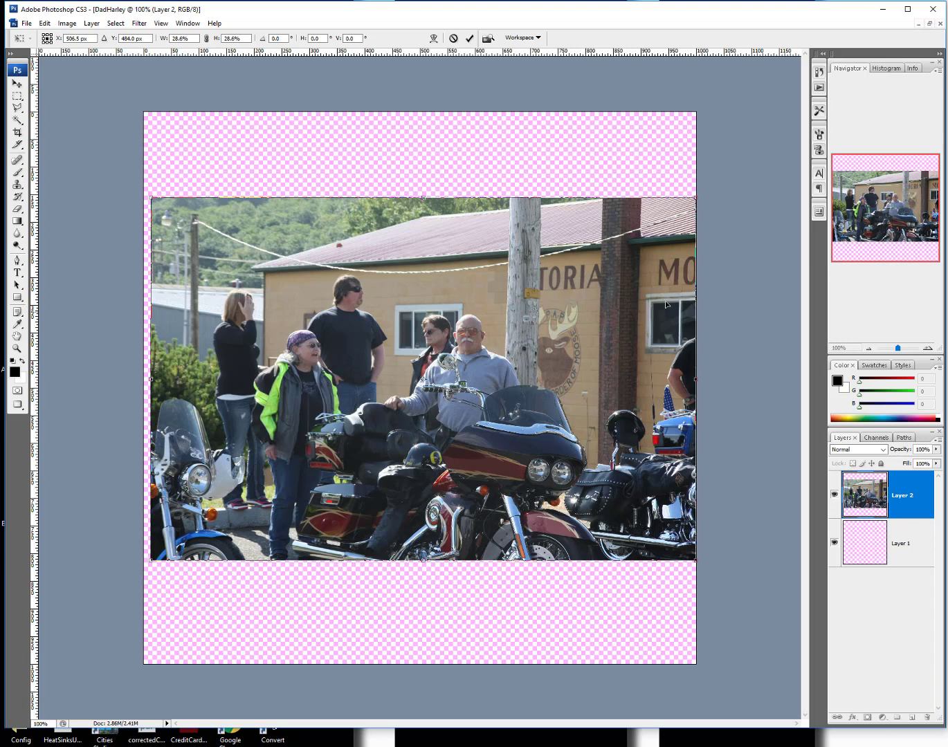
Step: Apply the pending transformation and save a JPEG copy of the composition as DadHarley.jpg at Maximum quality 10, Progressive
{"action": "left_click", "coordinate": [27, 23]}
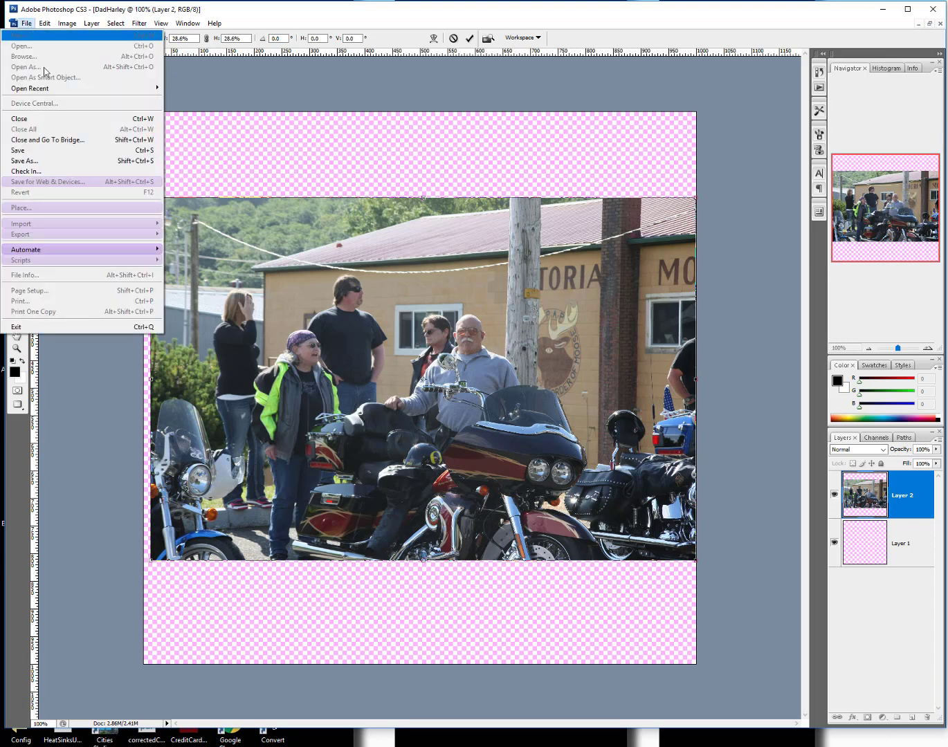
{"action": "left_click", "coordinate": [53, 161]}
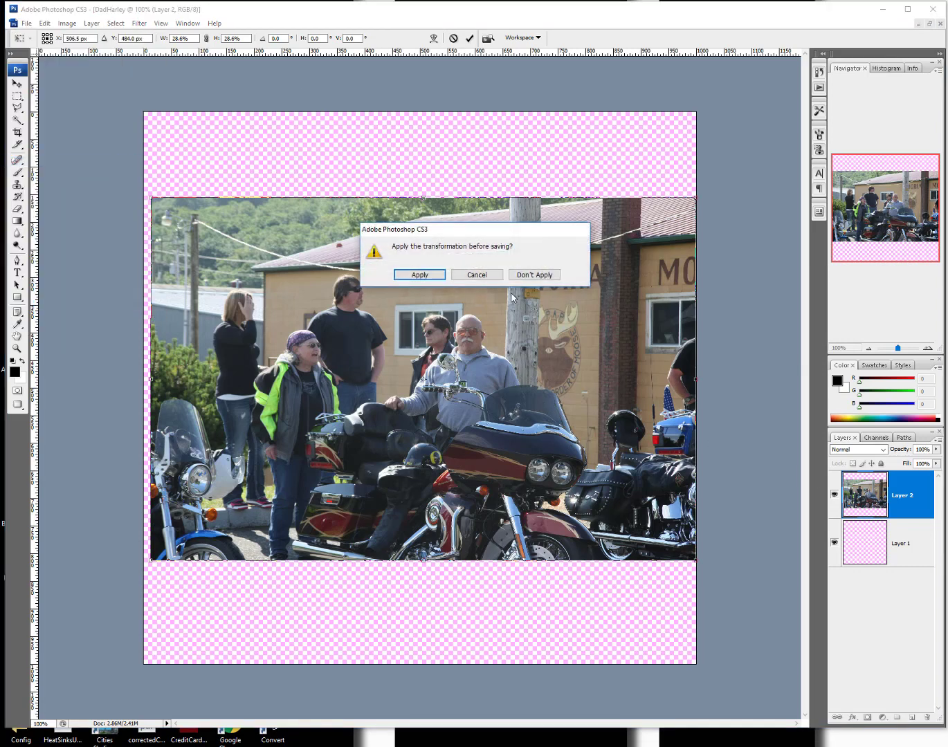
{"action": "left_click", "coordinate": [444, 278]}
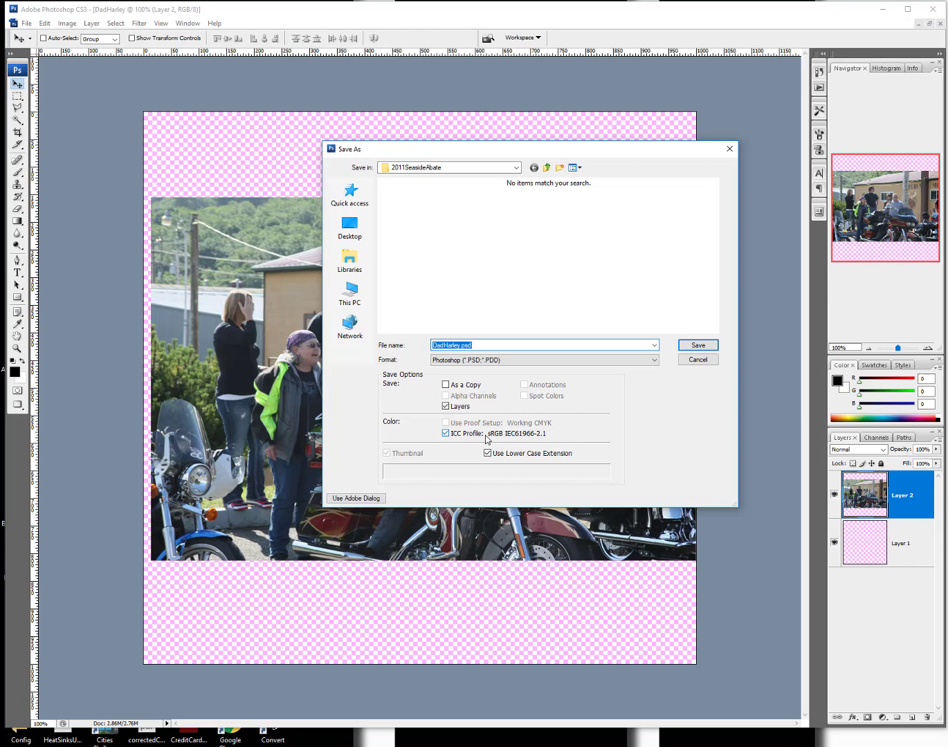
{"action": "left_click", "coordinate": [654, 345]}
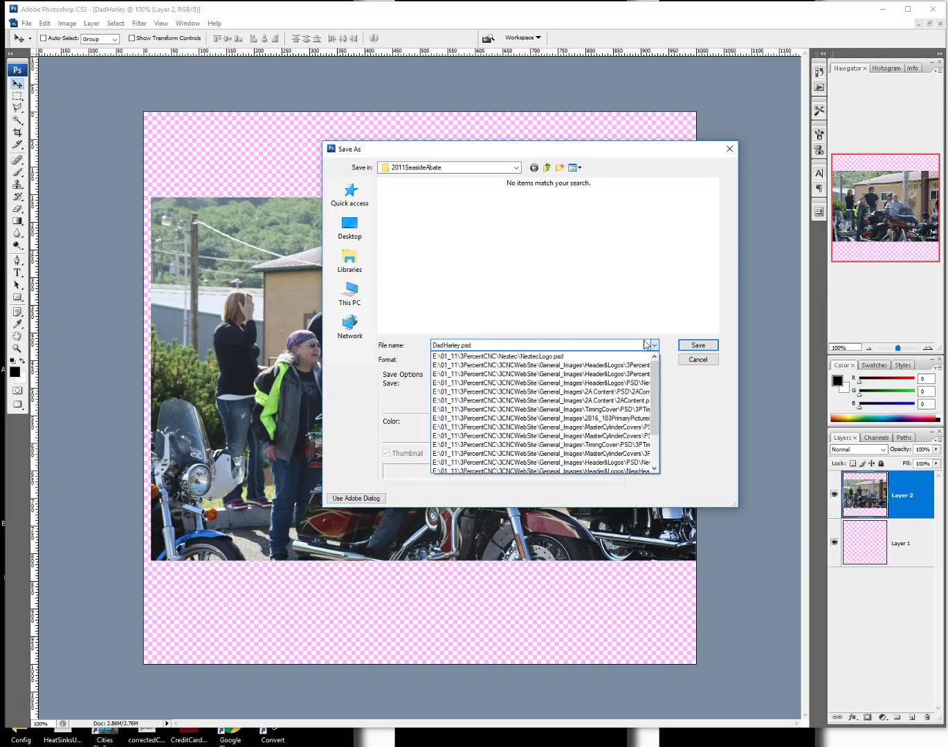
{"action": "left_click", "coordinate": [614, 284]}
{"action": "left_click", "coordinate": [654, 360]}
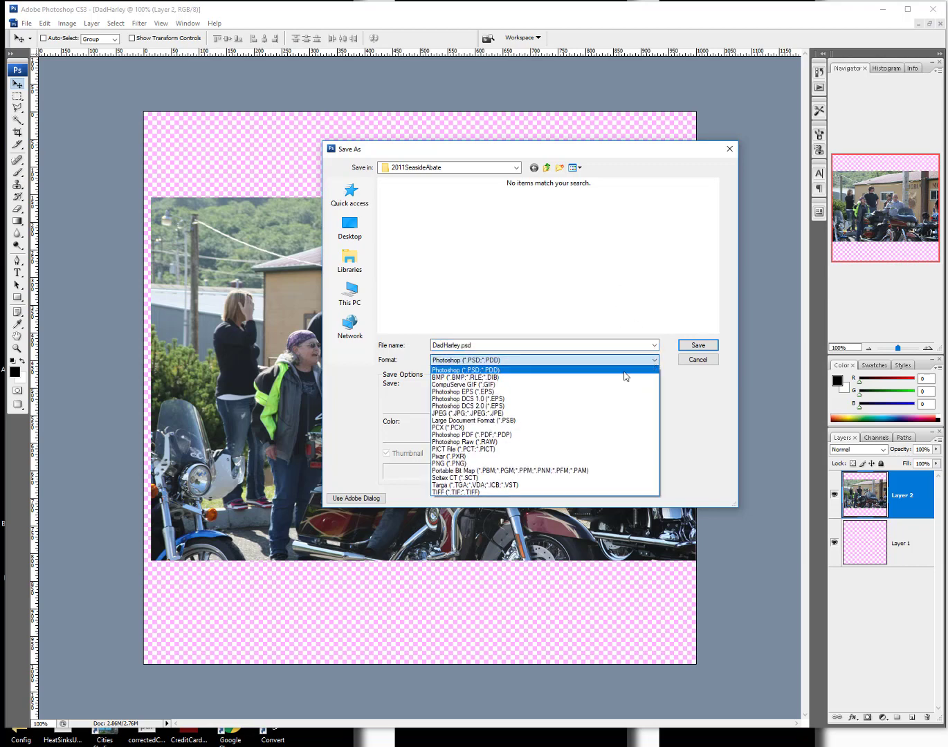
{"action": "left_click", "coordinate": [490, 414]}
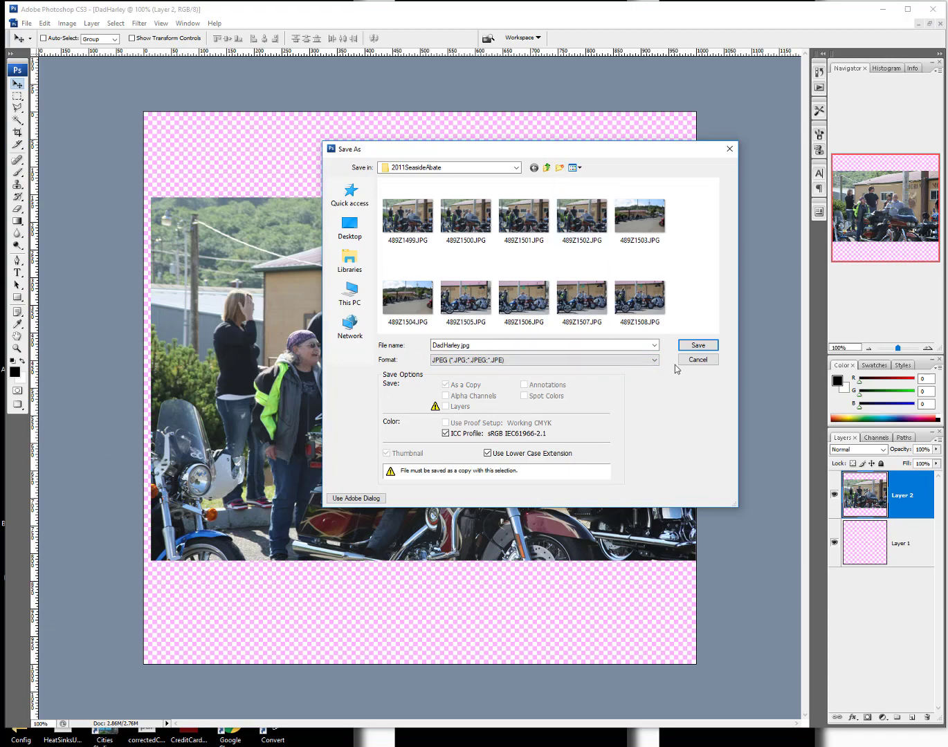
{"action": "left_click", "coordinate": [699, 345]}
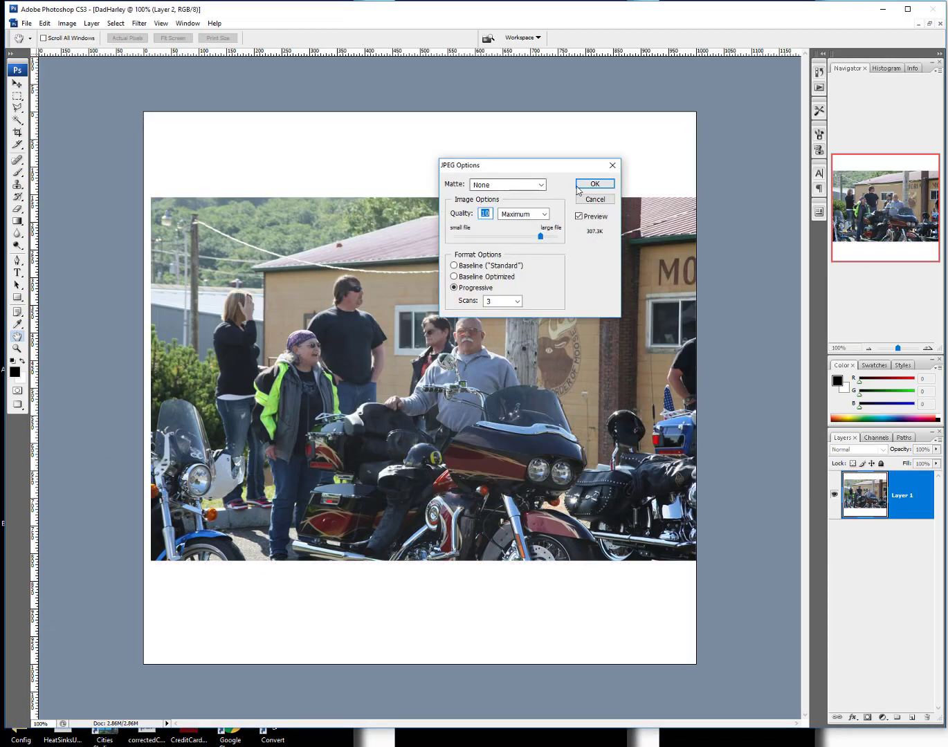
{"action": "left_click", "coordinate": [578, 186]}
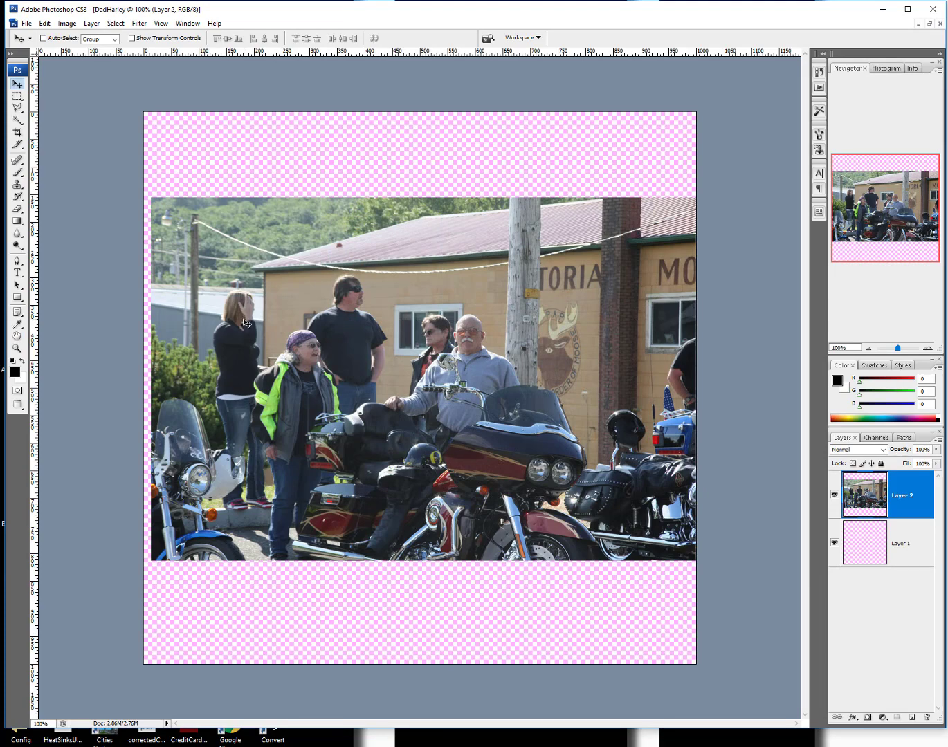
Step: Delete DadHarley.jpg from the 2011SeasideAbate folder through the file-opening dialog and leave the dialog without opening anything
{"action": "left_click", "coordinate": [26, 23]}
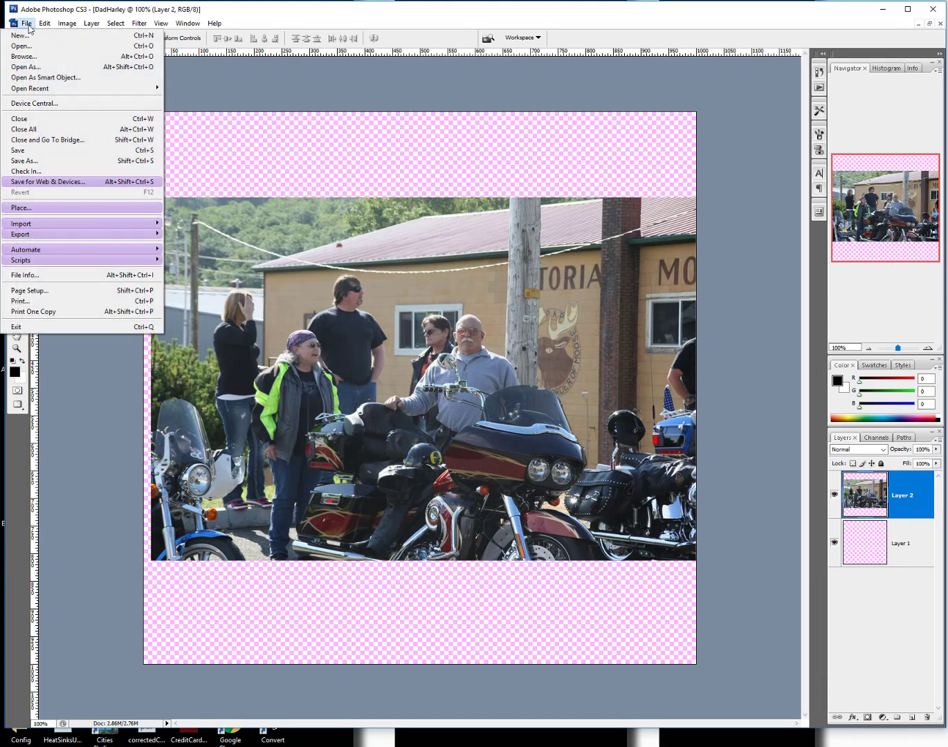
{"action": "left_click", "coordinate": [26, 47]}
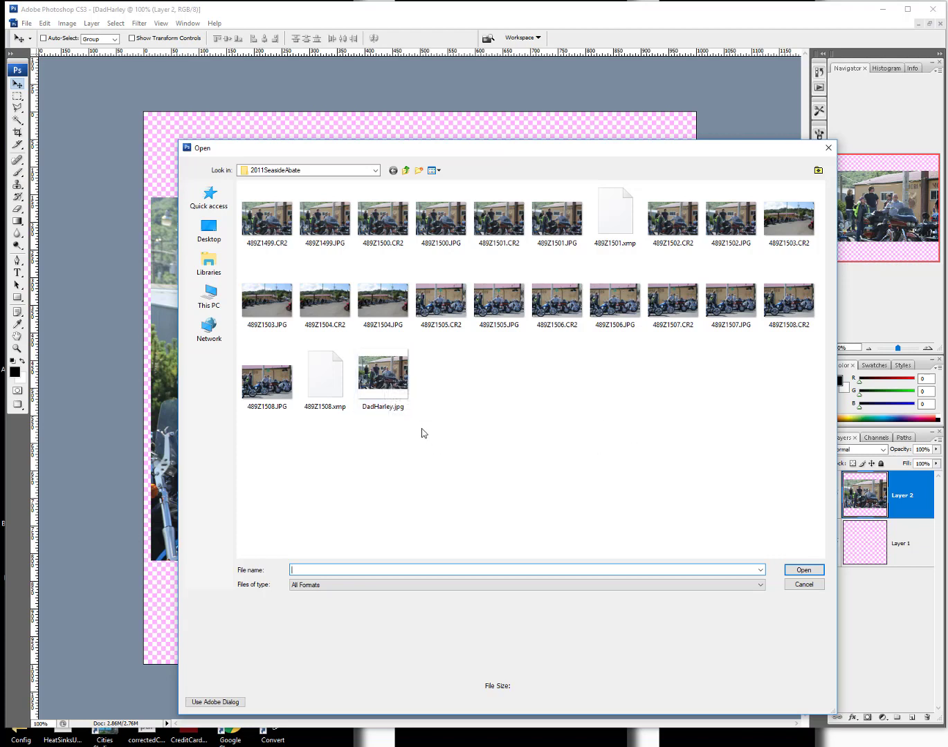
{"action": "left_click", "coordinate": [384, 367]}
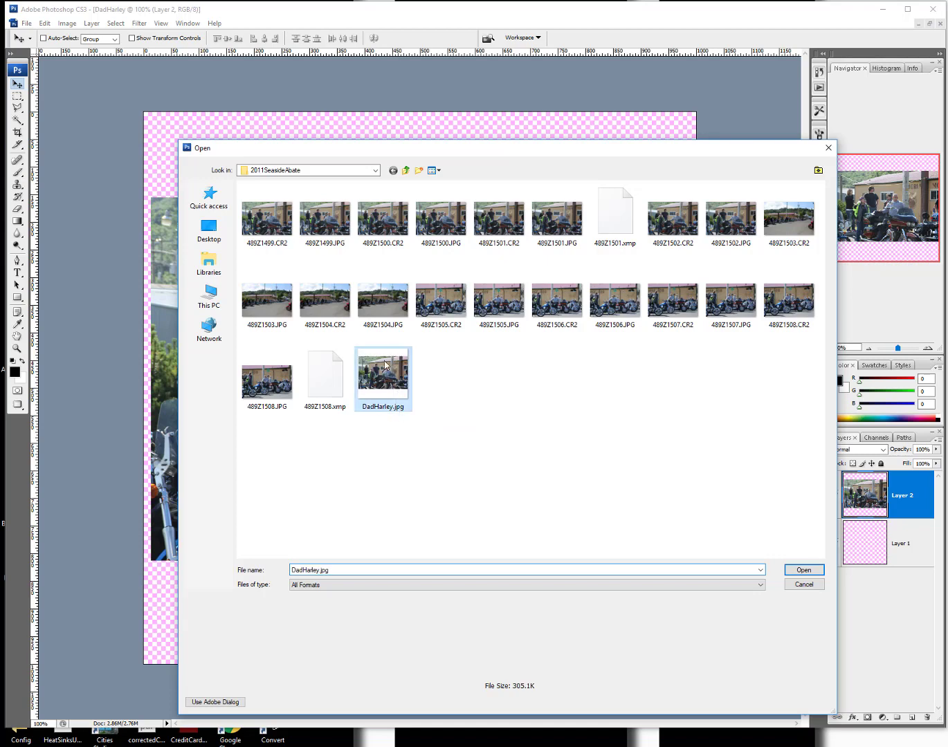
{"action": "right_click", "coordinate": [384, 361]}
{"action": "left_click", "coordinate": [254, 631]}
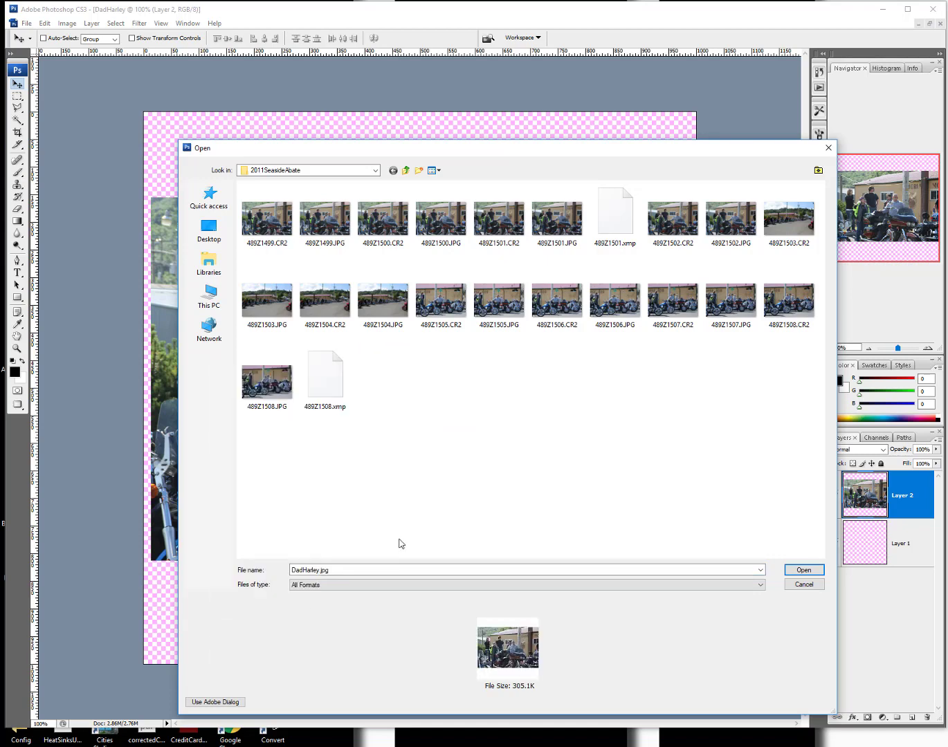
{"action": "left_click", "coordinate": [804, 587]}
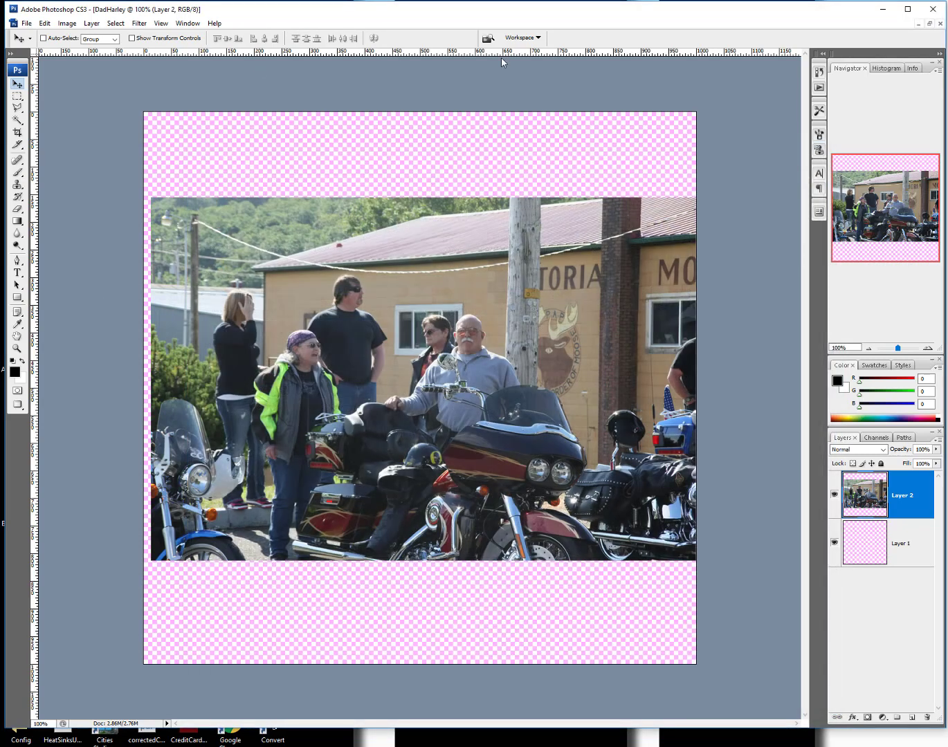
Step: Close the DadHarley document without saving and close the 489Z1499.JPG photo
{"action": "left_click", "coordinate": [941, 23]}
{"action": "left_click", "coordinate": [475, 276]}
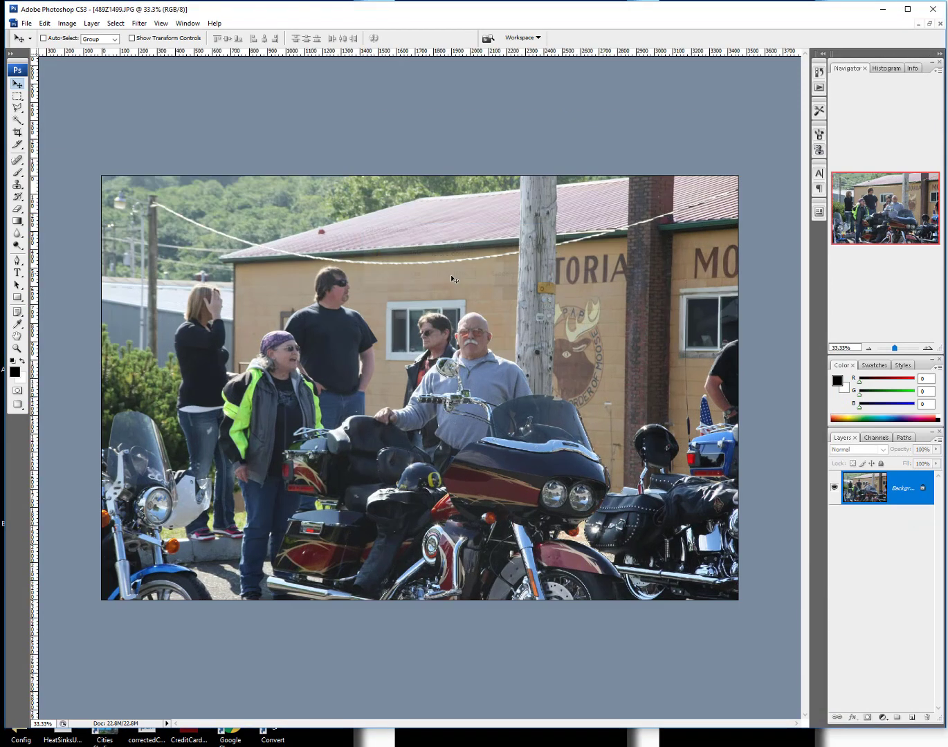
{"action": "left_click", "coordinate": [940, 24]}
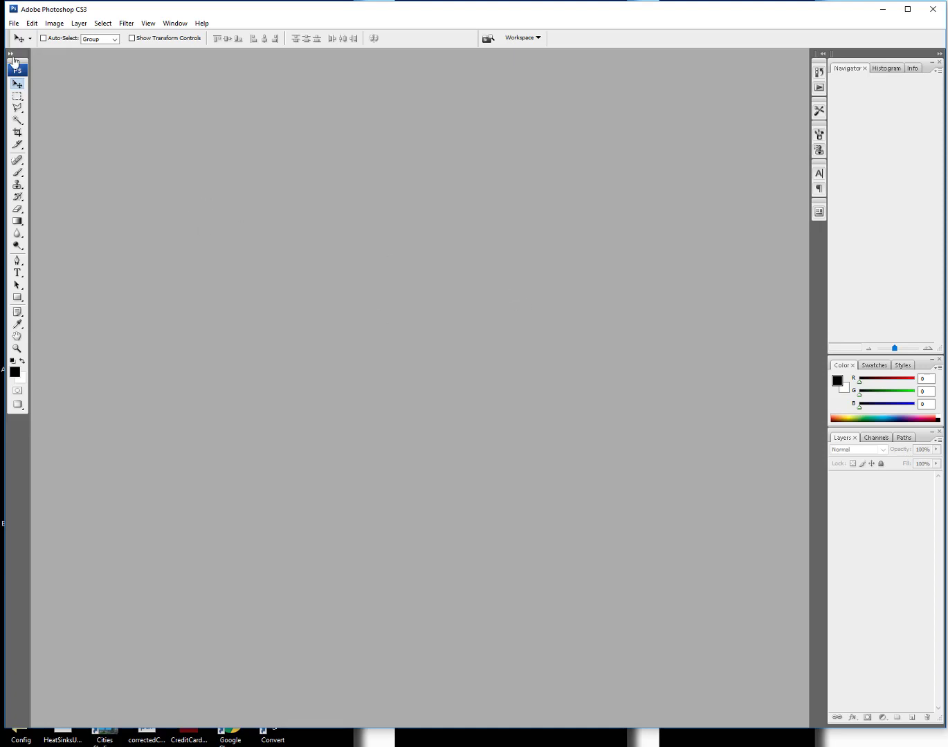
Step: Open the raw photo 489Z1500.CR2 in Camera Raw, and resize and reposition the Camera Raw window to fit the workspace
{"action": "left_click", "coordinate": [14, 24]}
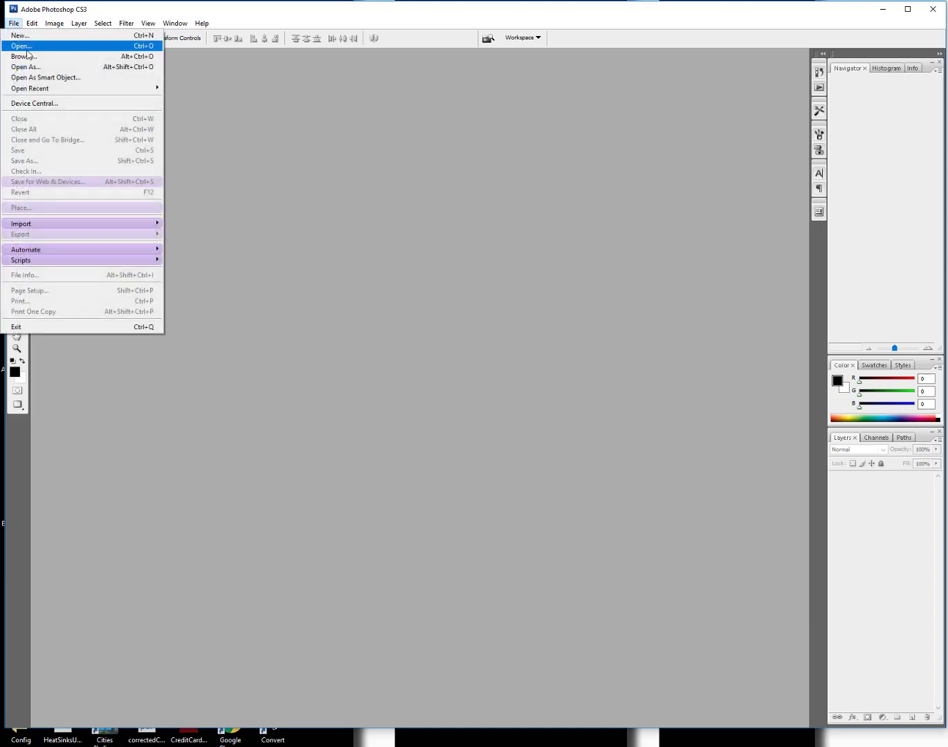
{"action": "left_click", "coordinate": [26, 48]}
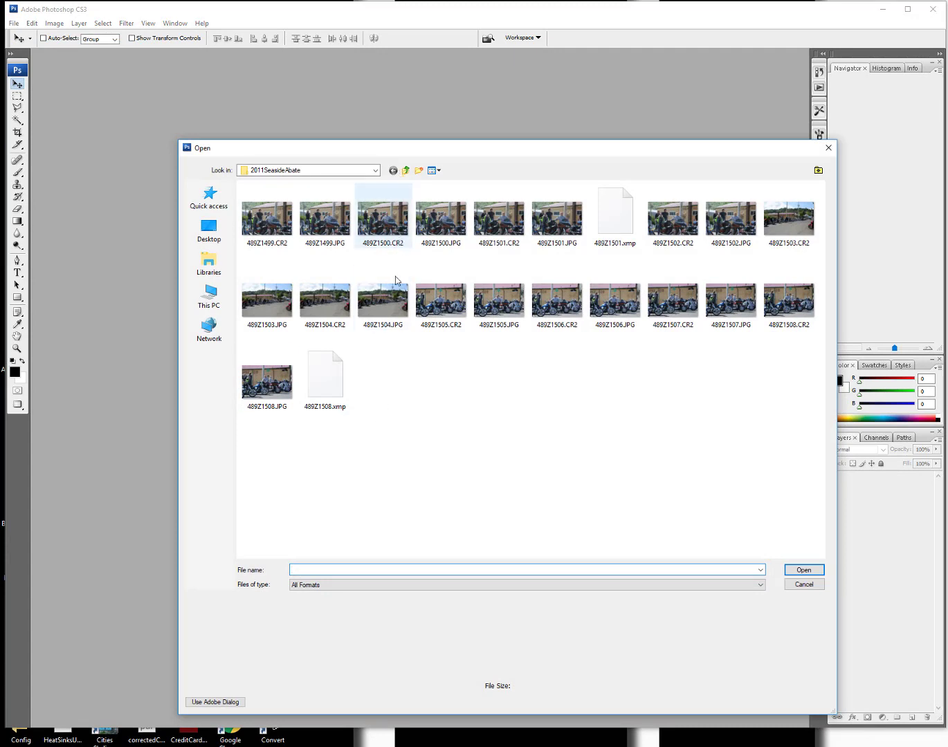
{"action": "left_click", "coordinate": [383, 222]}
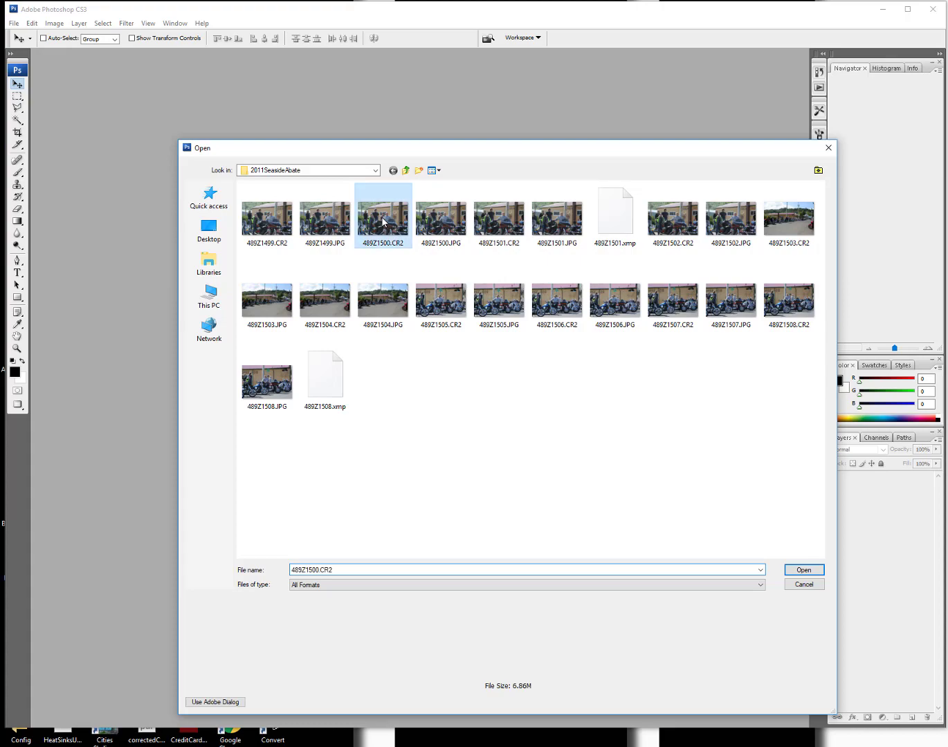
{"action": "double_click", "coordinate": [384, 222]}
{"action": "left_click_drag", "start_coordinate": [745, 144], "coordinate": [703, 128]}
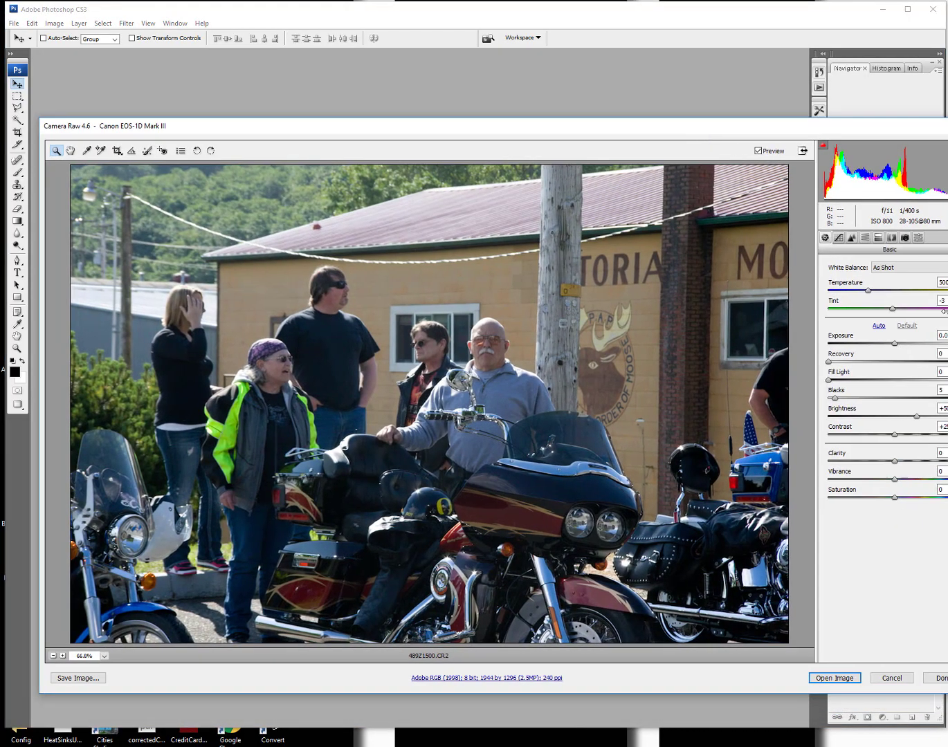
{"action": "left_click_drag", "start_coordinate": [946, 285], "coordinate": [788, 284]}
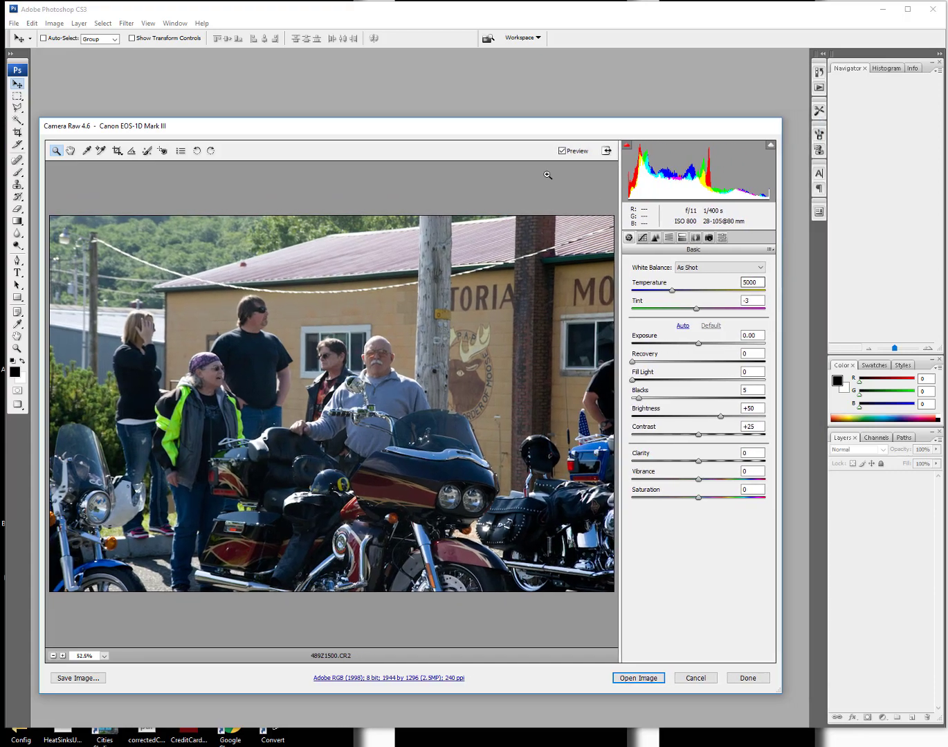
{"action": "left_click_drag", "start_coordinate": [544, 131], "coordinate": [553, 101]}
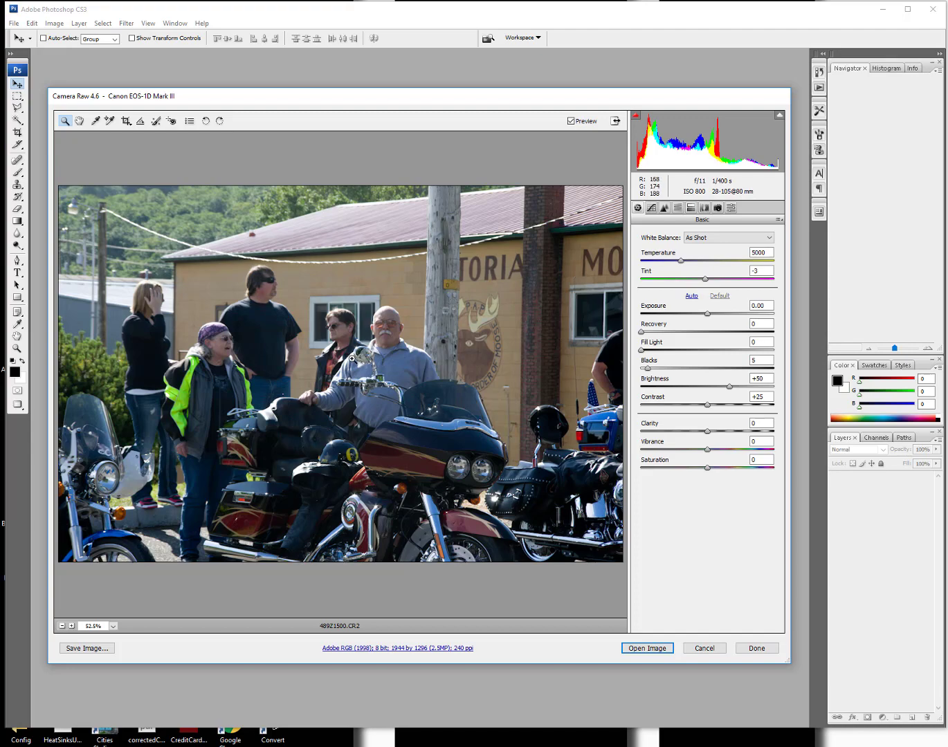
Step: Try the raw photo's exposure at +2.90 and -4.00, settle on +0.35, and set the white balance temperature to 5150
{"action": "left_click_drag", "start_coordinate": [708, 315], "coordinate": [755, 313]}
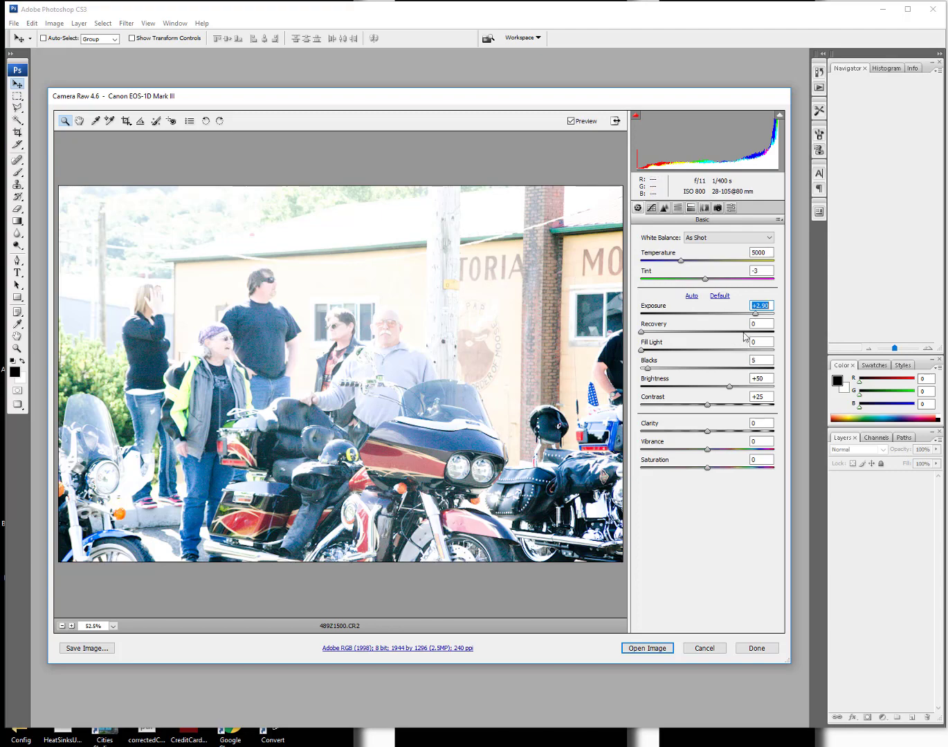
{"action": "left_click_drag", "start_coordinate": [757, 314], "coordinate": [548, 371]}
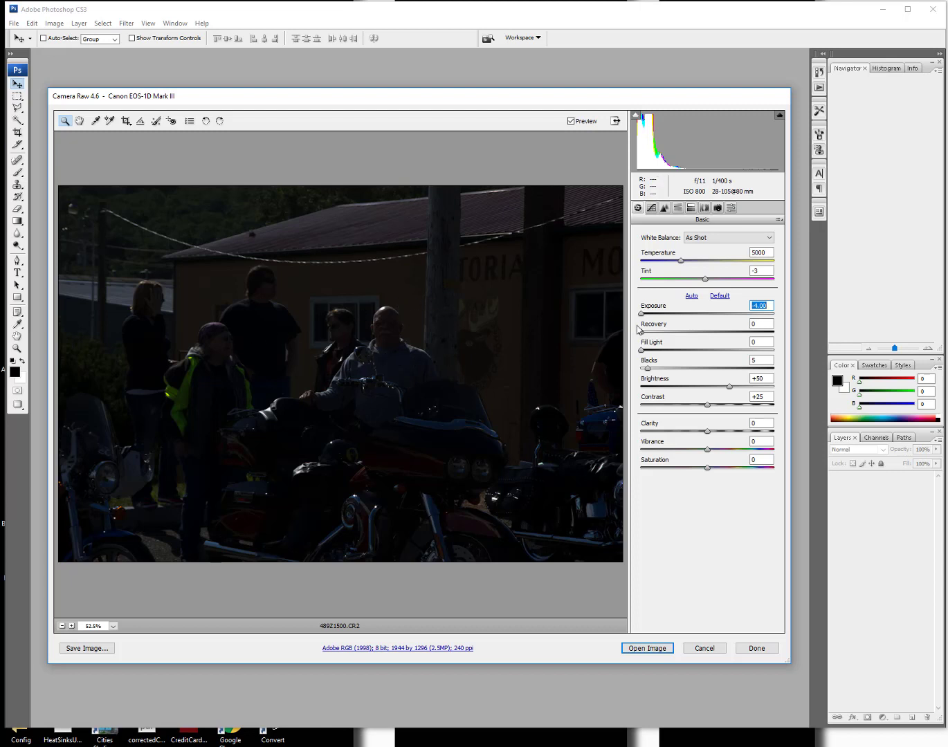
{"action": "left_click_drag", "start_coordinate": [643, 317], "coordinate": [717, 322]}
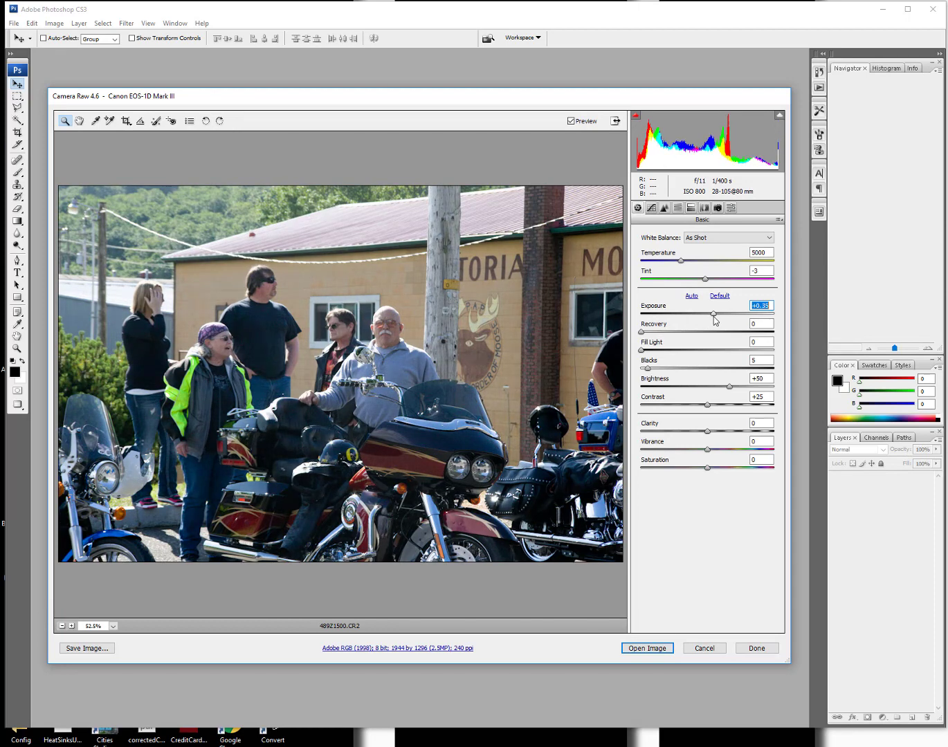
{"action": "mouse_move", "coordinate": [682, 263]}
{"action": "left_mouse_down"}
{"action": "mouse_move", "coordinate": [666, 263]}
{"action": "mouse_move", "coordinate": [700, 265]}
{"action": "mouse_move", "coordinate": [683, 268]}
{"action": "left_mouse_up"}
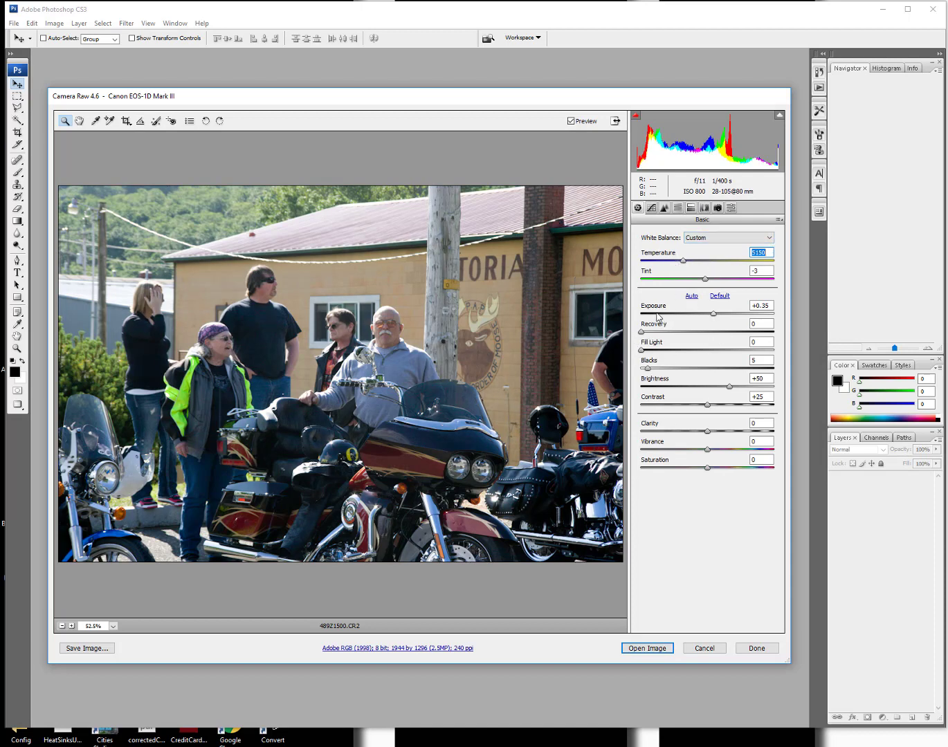
Step: Try a Recovery value of about 80 on the raw photo and reset it to 0
{"action": "left_click_drag", "start_coordinate": [644, 334], "coordinate": [683, 343]}
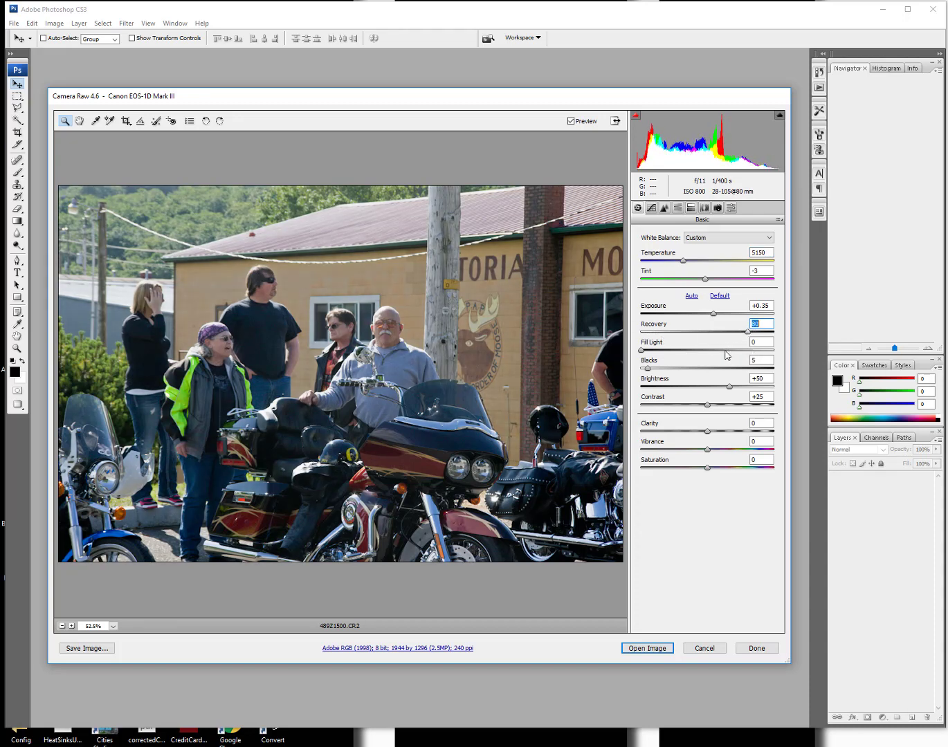
{"action": "type", "text": "0"}
{"action": "key", "text": "Return"}
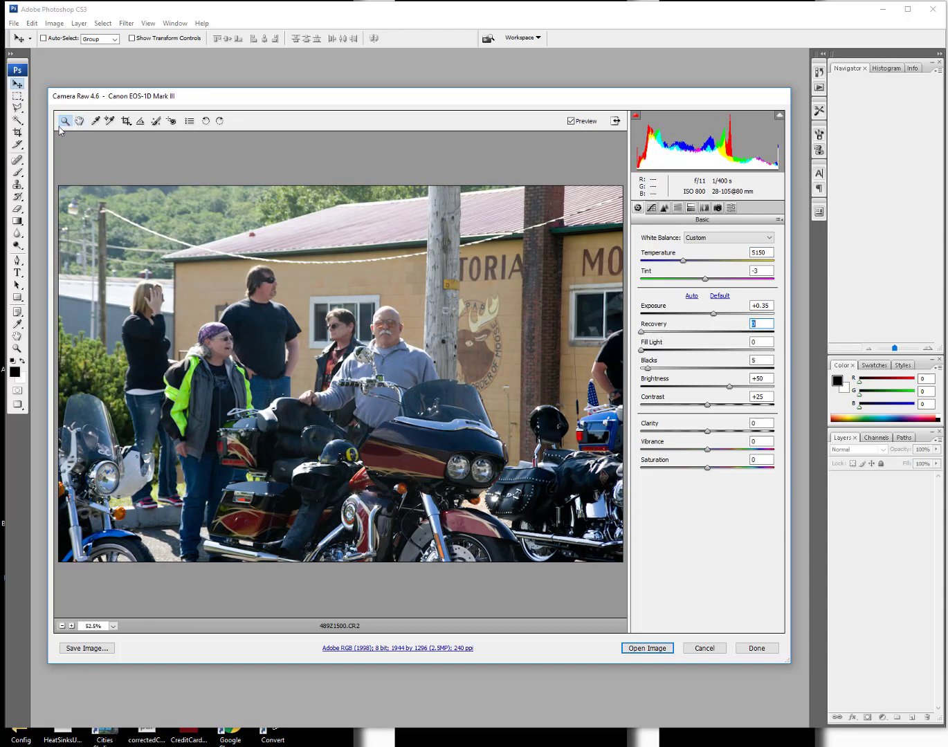
Step: Set the raw photo's exposure to +0.75, fill light to 12, contrast to +51 and vibrance to +14 while checking enlarged detail
{"action": "left_click_drag", "start_coordinate": [188, 260], "coordinate": [471, 414]}
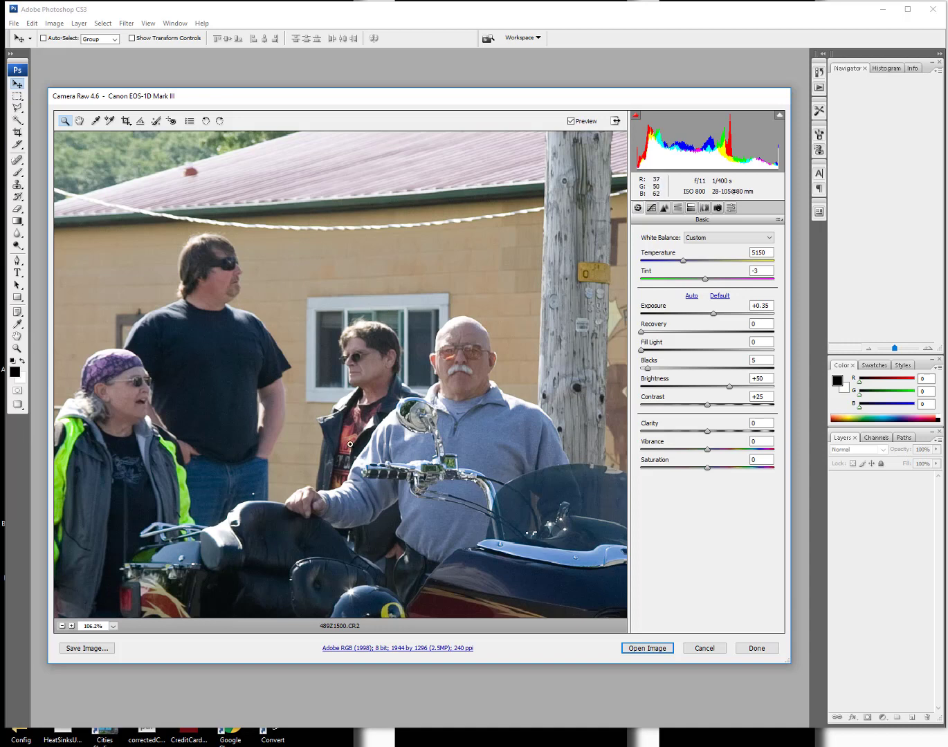
{"action": "left_click_drag", "start_coordinate": [173, 448], "coordinate": [234, 535]}
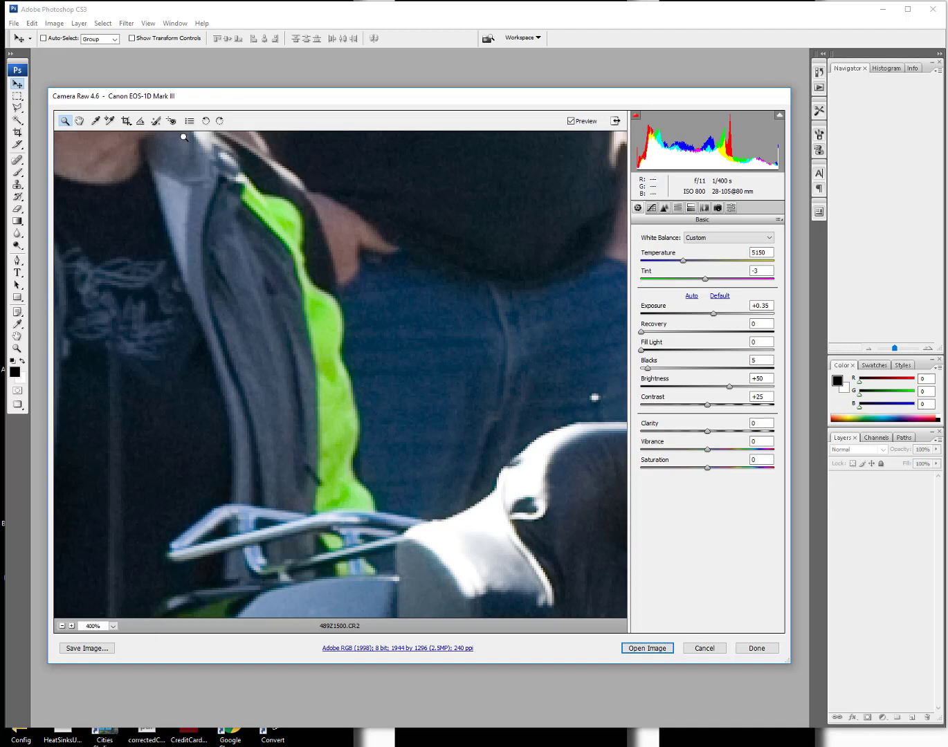
{"action": "mouse_move", "coordinate": [641, 331]}
{"action": "left_mouse_down"}
{"action": "mouse_move", "coordinate": [701, 339]}
{"action": "mouse_move", "coordinate": [632, 345]}
{"action": "mouse_move", "coordinate": [659, 346]}
{"action": "mouse_move", "coordinate": [643, 344]}
{"action": "left_mouse_up"}
{"action": "left_click_drag", "start_coordinate": [715, 315], "coordinate": [721, 318]}
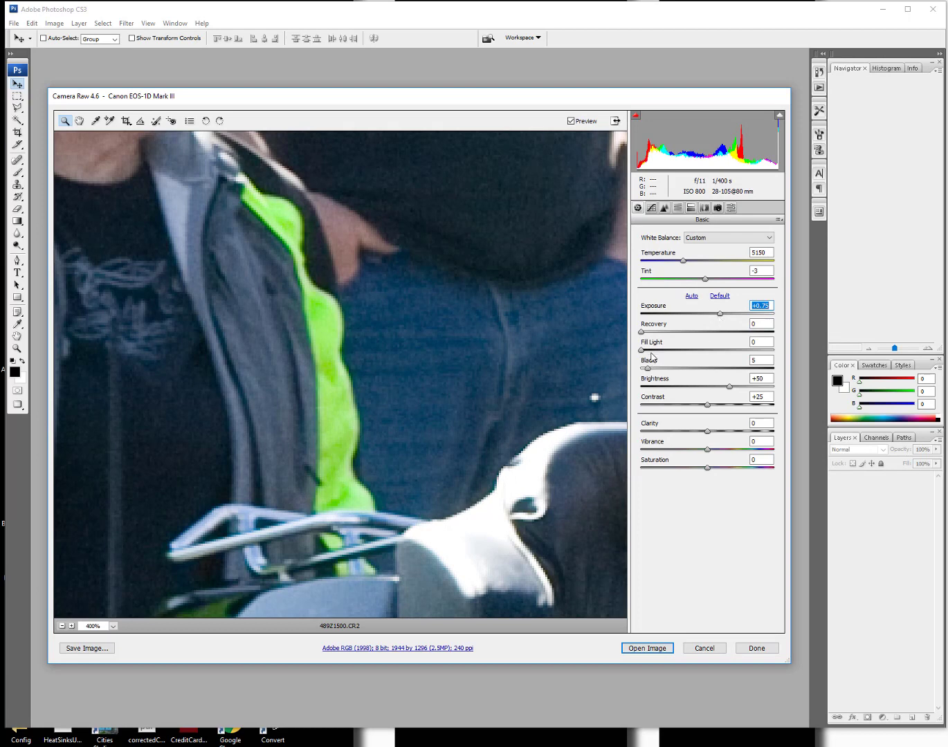
{"action": "mouse_move", "coordinate": [643, 351]}
{"action": "left_mouse_down"}
{"action": "mouse_move", "coordinate": [675, 349]}
{"action": "mouse_move", "coordinate": [660, 359]}
{"action": "left_mouse_up"}
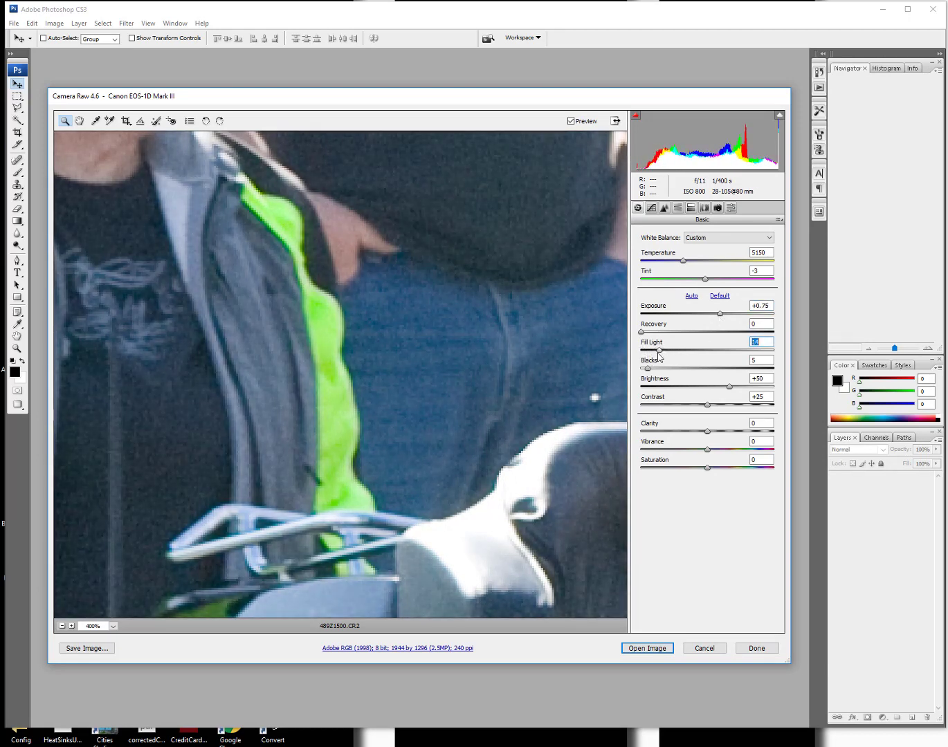
{"action": "left_click_drag", "start_coordinate": [731, 387], "coordinate": [717, 450]}
{"action": "left_click", "coordinate": [703, 406]}
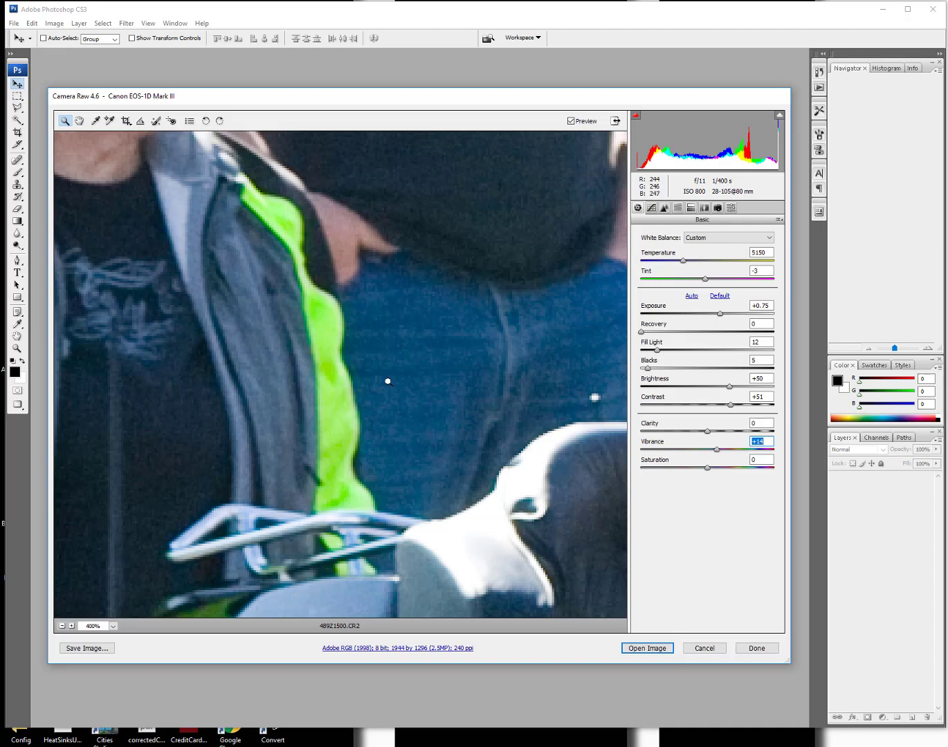
Step: Examine the adjusted raw photo at magnifications of 100%, 400%, 300%, 66% and 33%
{"action": "double_click", "coordinate": [66, 121]}
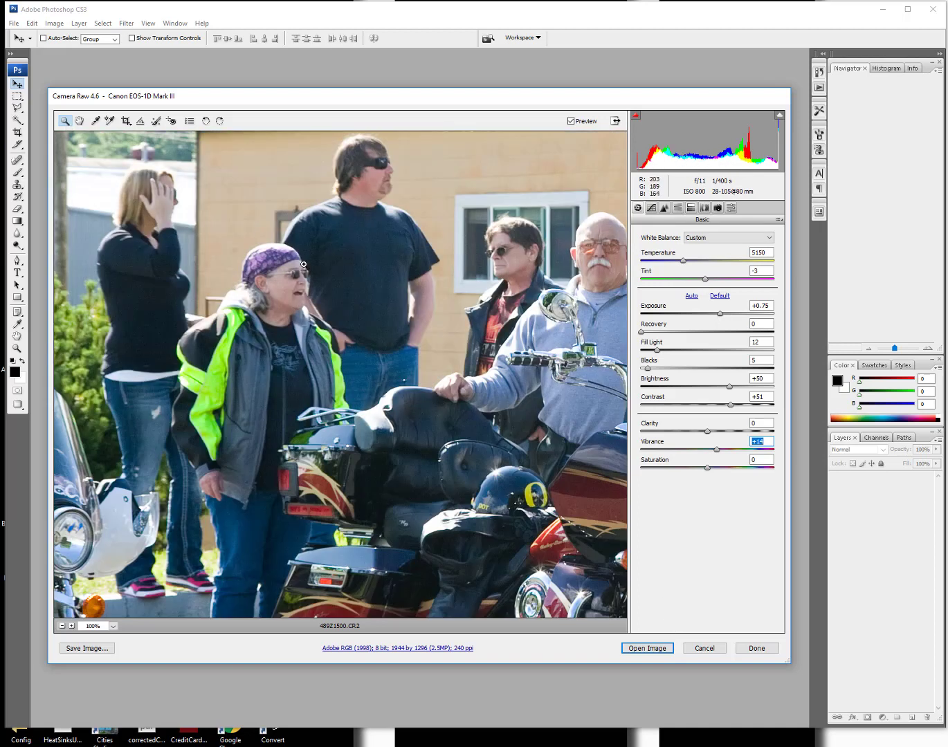
{"action": "left_click_drag", "start_coordinate": [379, 319], "coordinate": [381, 321]}
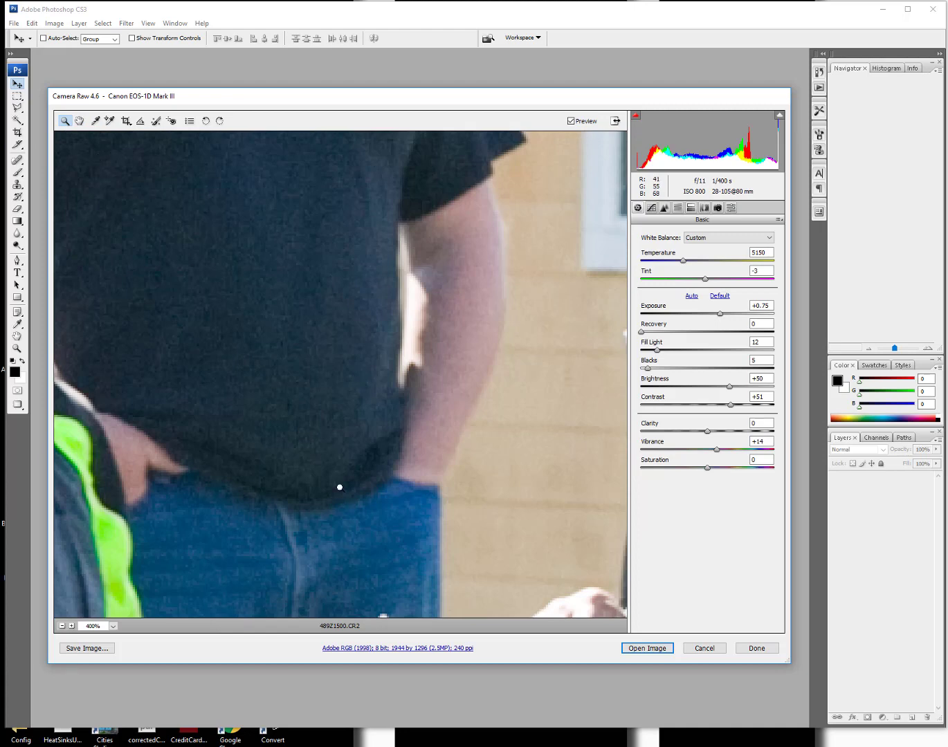
{"action": "left_click", "coordinate": [62, 627]}
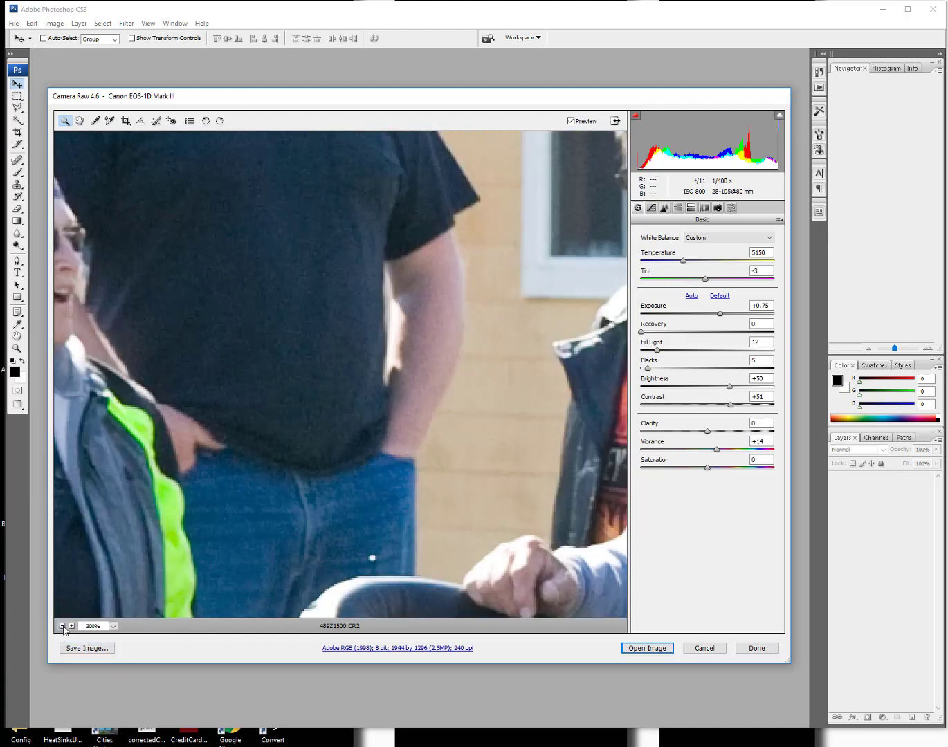
{"action": "left_click", "coordinate": [113, 627]}
{"action": "left_click", "coordinate": [117, 559]}
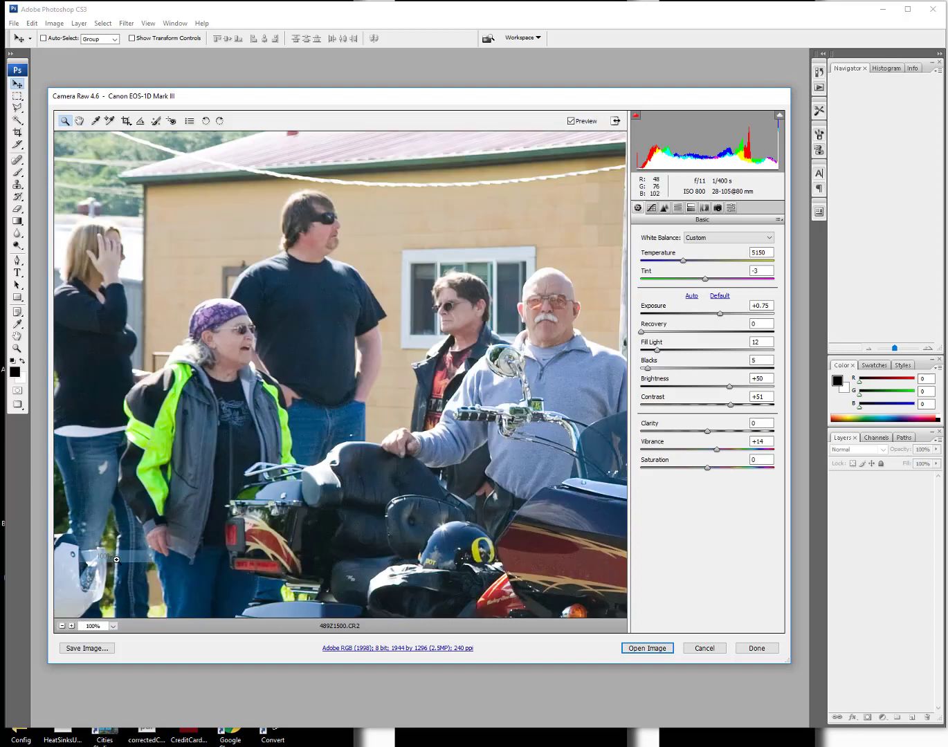
{"action": "left_click", "coordinate": [112, 626]}
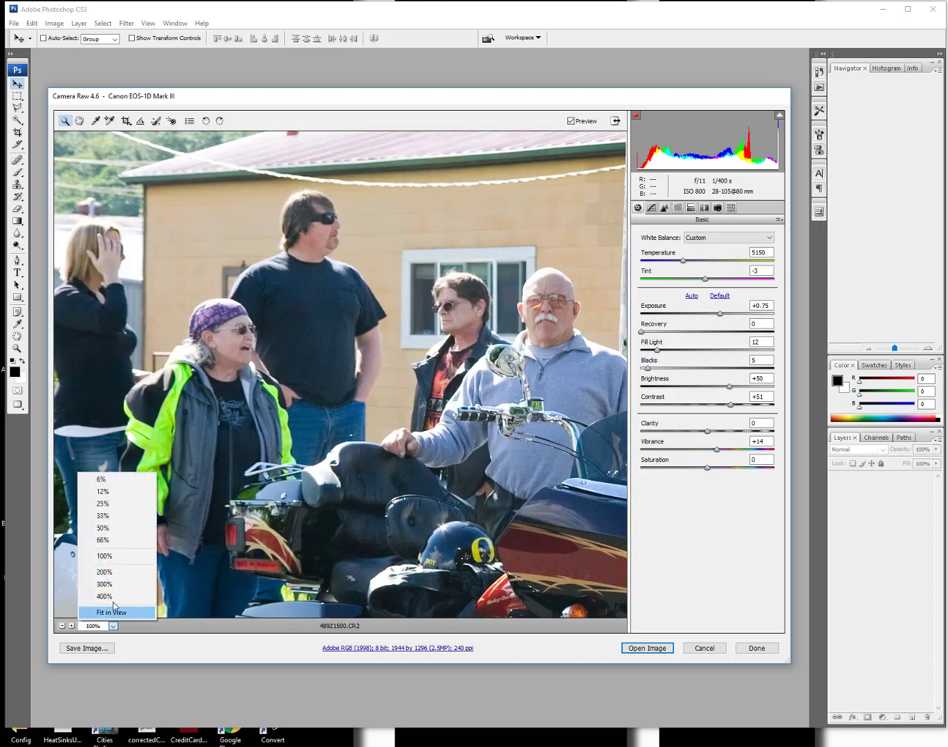
{"action": "left_click", "coordinate": [116, 541]}
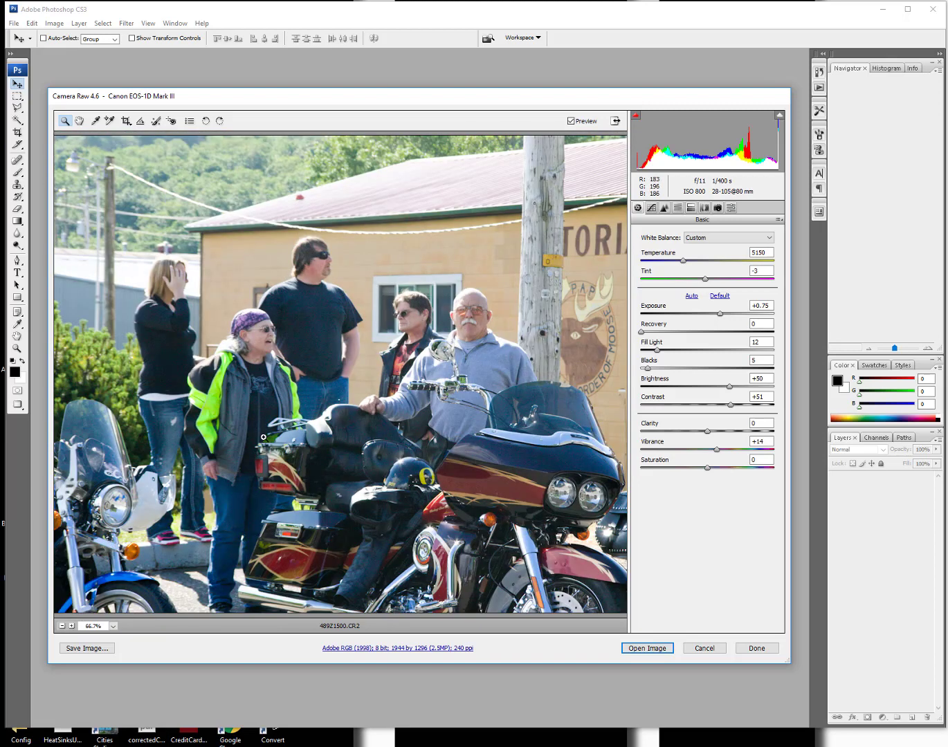
{"action": "left_click", "coordinate": [113, 626]}
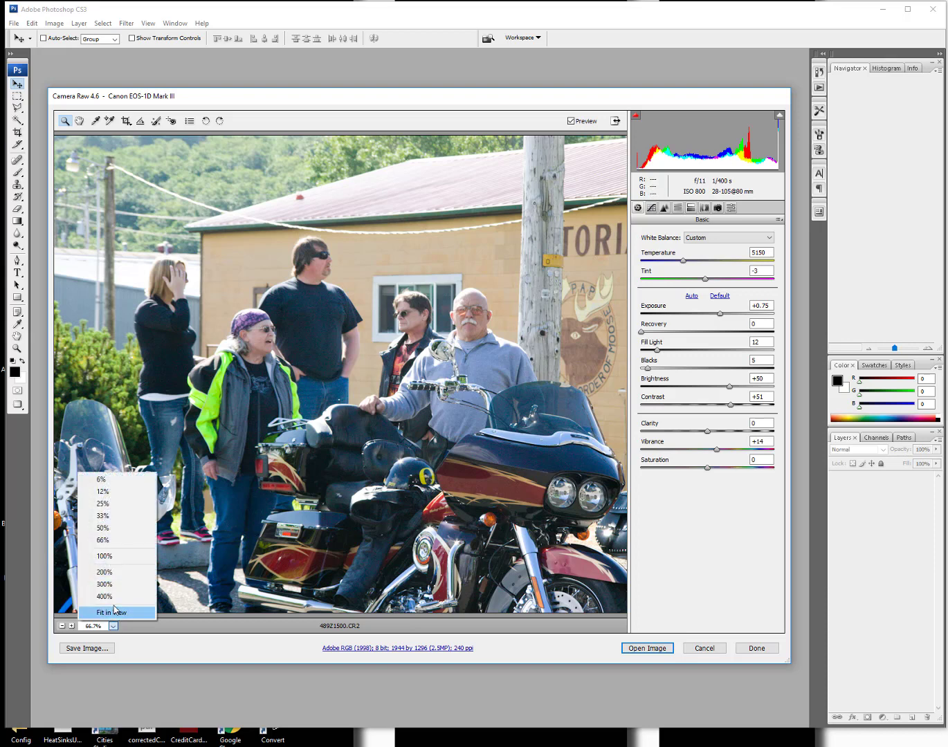
{"action": "left_click", "coordinate": [116, 540]}
{"action": "left_click", "coordinate": [113, 626]}
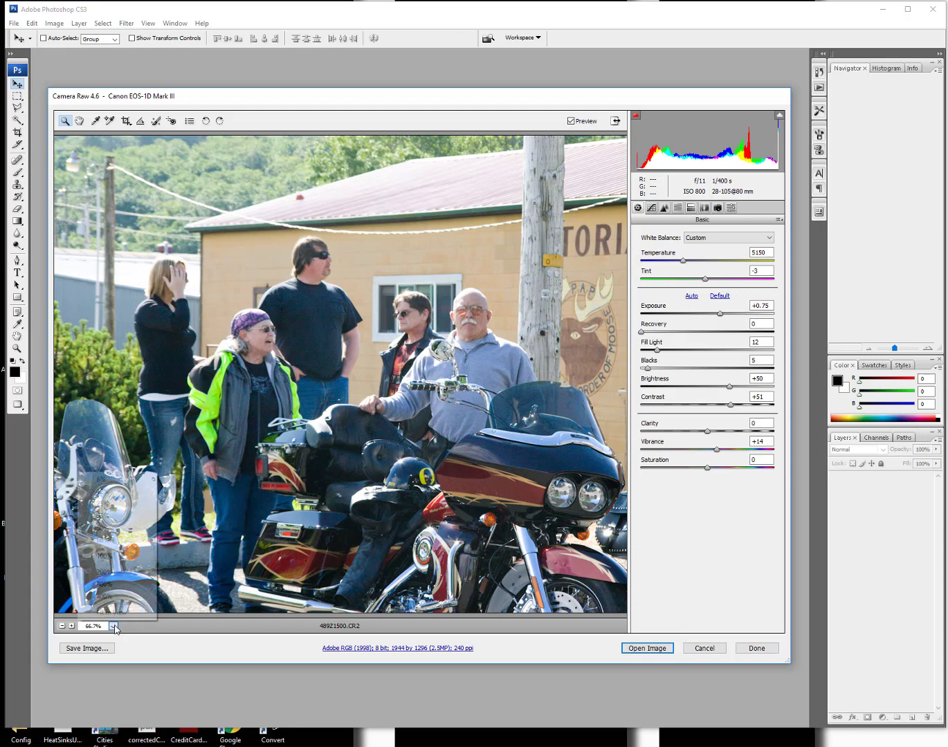
{"action": "left_click", "coordinate": [110, 517]}
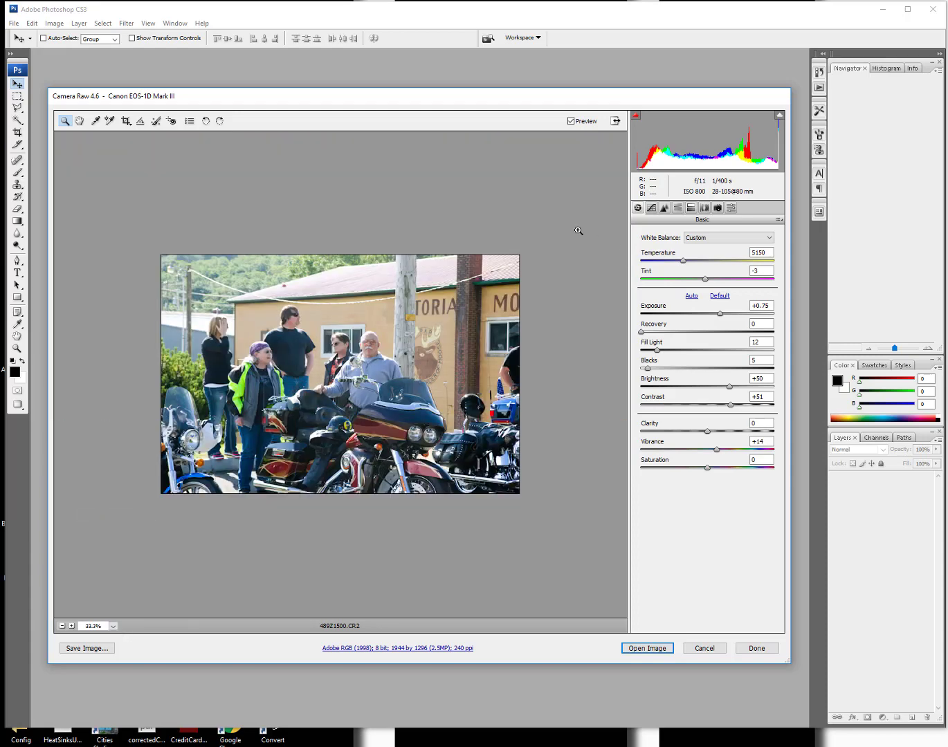
Step: Try a white balance temperature of 5650 and a tint around -19 on the raw photo, and discard all Camera Raw edits
{"action": "mouse_move", "coordinate": [689, 266]}
{"action": "left_mouse_down"}
{"action": "mouse_move", "coordinate": [743, 258]}
{"action": "mouse_move", "coordinate": [689, 250]}
{"action": "mouse_move", "coordinate": [705, 279]}
{"action": "mouse_move", "coordinate": [694, 281]}
{"action": "mouse_move", "coordinate": [743, 283]}
{"action": "mouse_move", "coordinate": [697, 287]}
{"action": "left_mouse_up"}
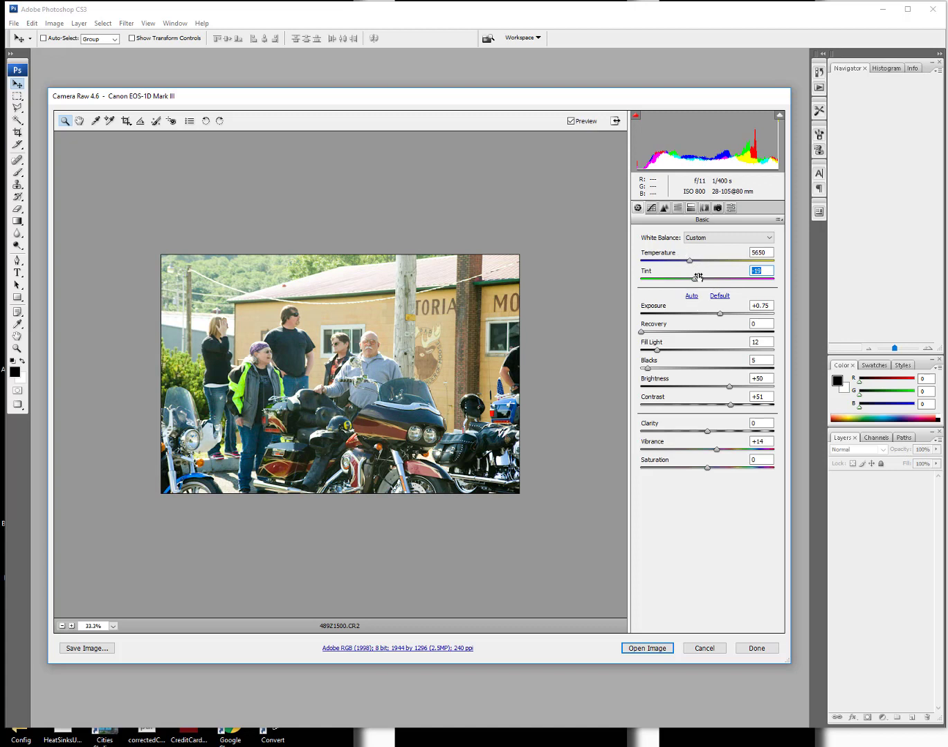
{"action": "left_click_drag", "start_coordinate": [695, 279], "coordinate": [699, 281]}
{"action": "left_click", "coordinate": [703, 648]}
Step: Open the raw photo 489Z1503.CR2 from the 2011SeasideAbate folder in Camera Raw
{"action": "left_click", "coordinate": [13, 26]}
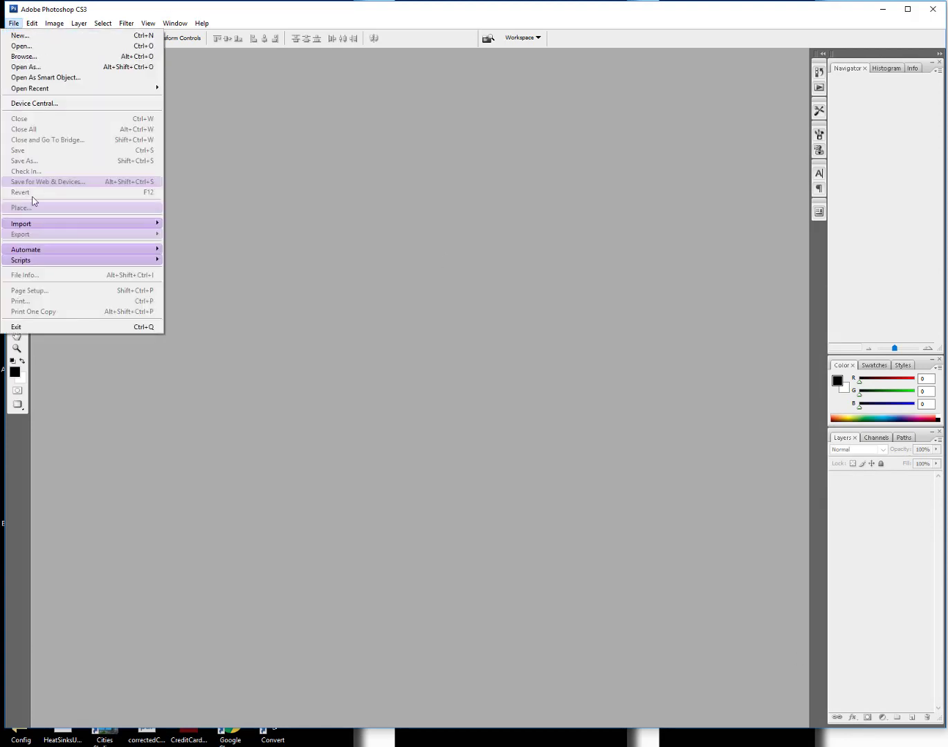
{"action": "left_click", "coordinate": [51, 44]}
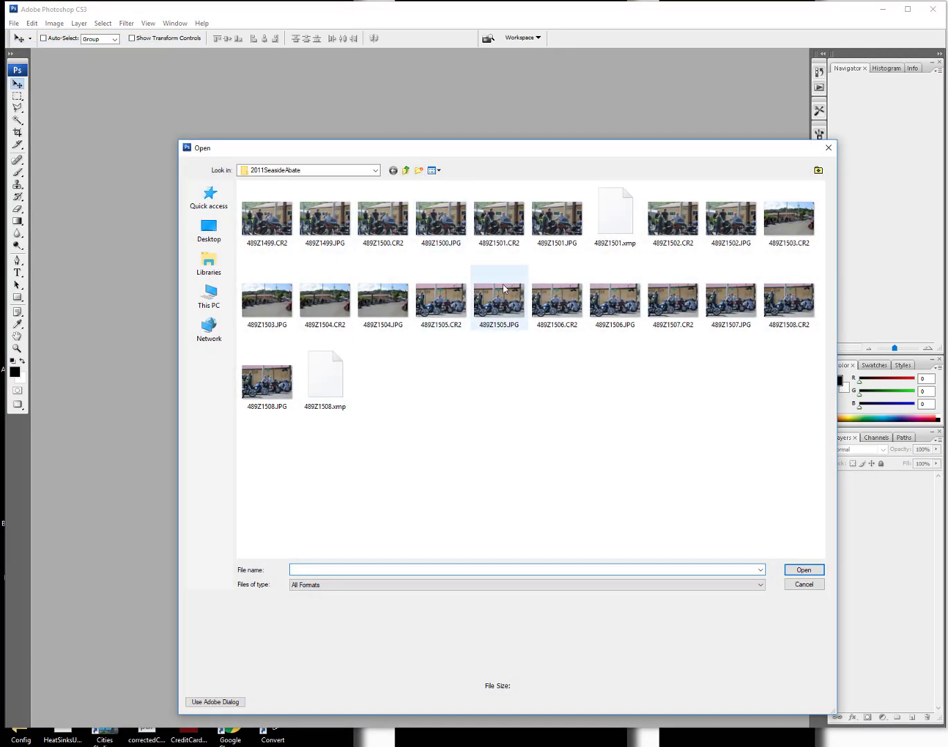
{"action": "left_click", "coordinate": [789, 229]}
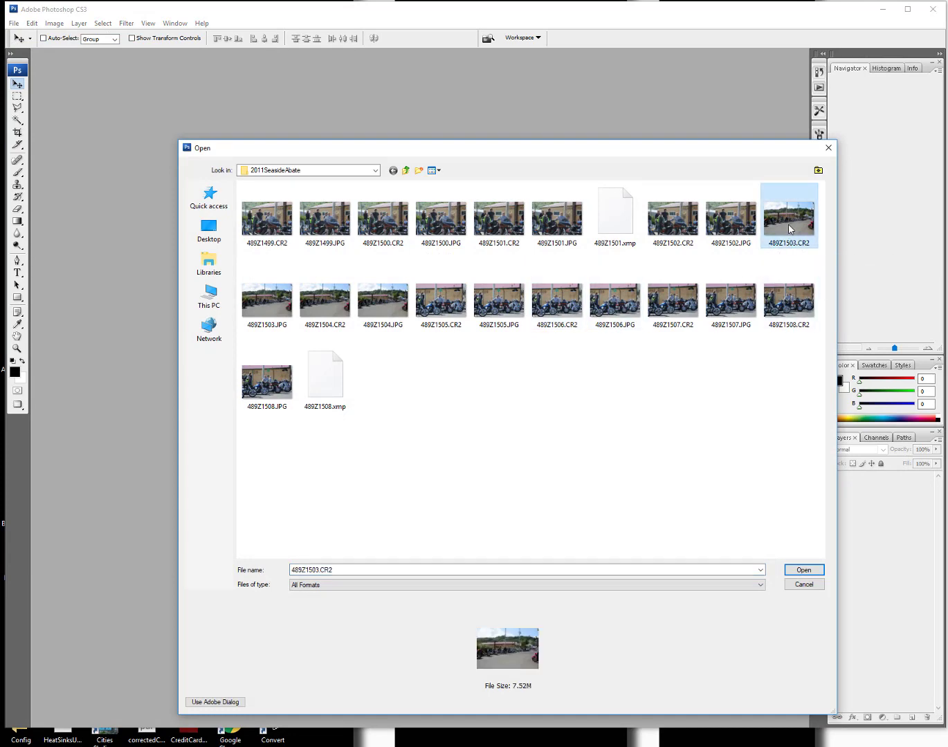
{"action": "left_click", "coordinate": [804, 569]}
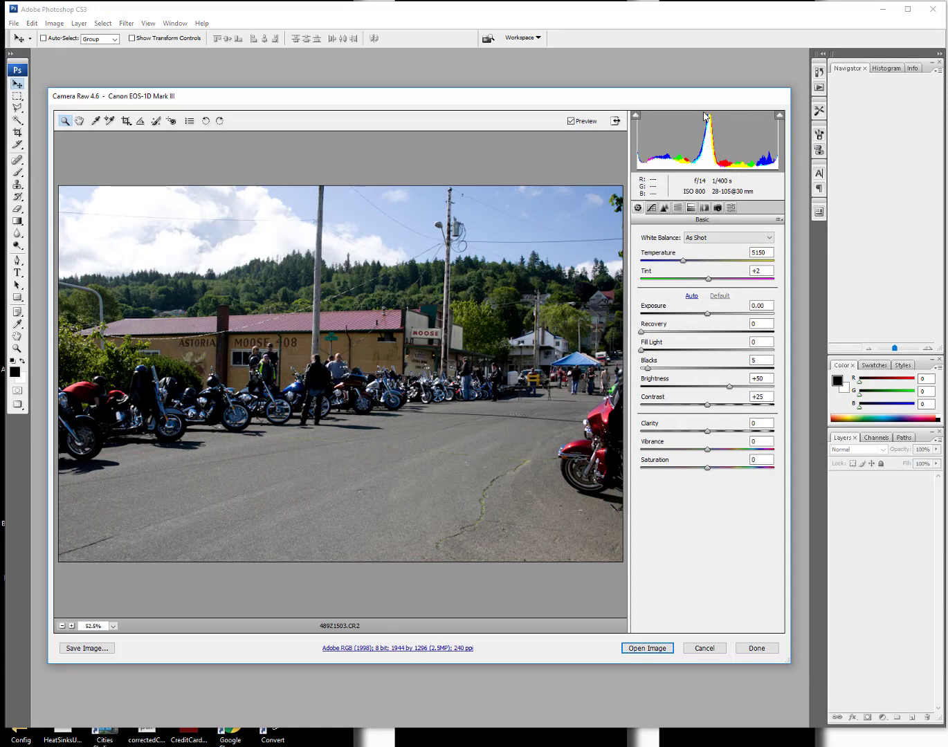
Step: Try temperatures of 3650 and 5050, tint 0 and exposure +0.05 on the street photo, and cancel the raw edits
{"action": "left_click_drag", "start_coordinate": [683, 260], "coordinate": [662, 262]}
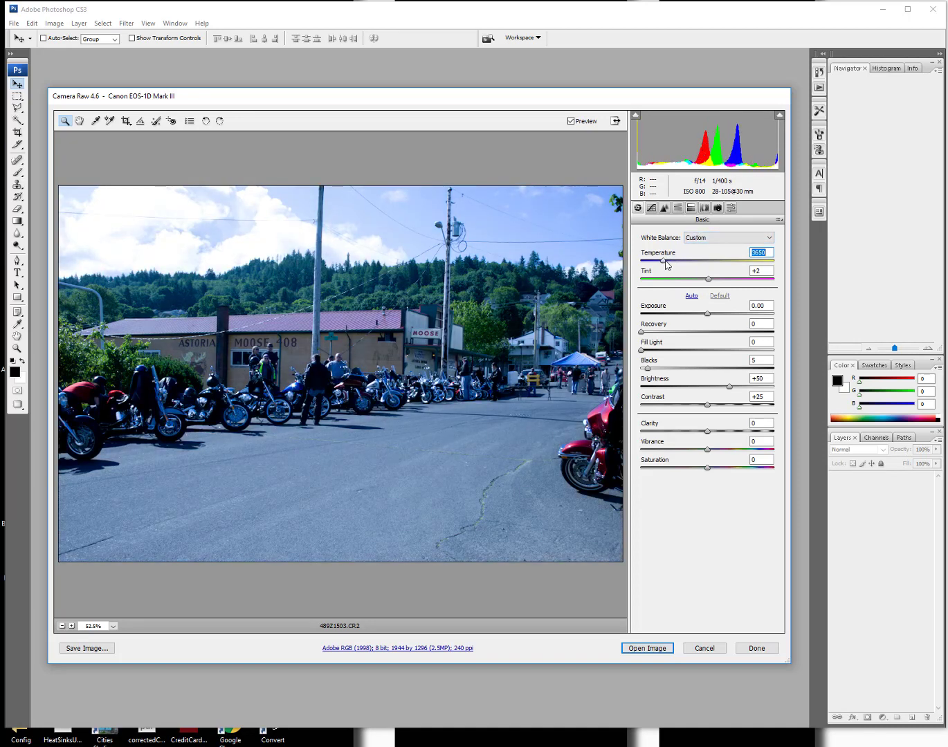
{"action": "left_click_drag", "start_coordinate": [665, 261], "coordinate": [684, 268]}
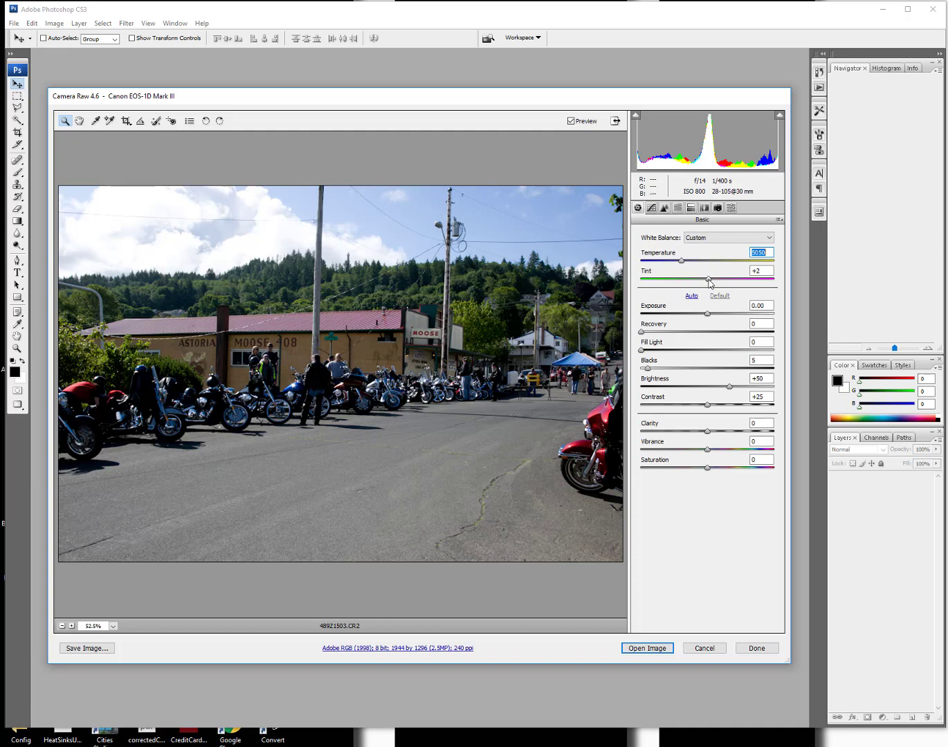
{"action": "left_click_drag", "start_coordinate": [708, 280], "coordinate": [710, 318]}
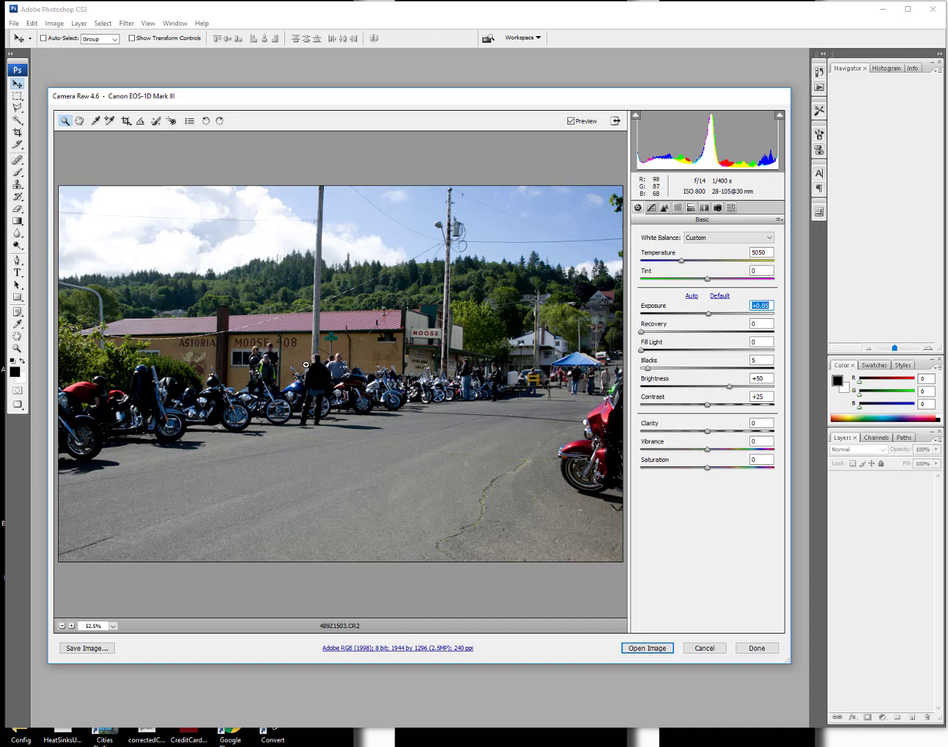
{"action": "left_click", "coordinate": [704, 647]}
Step: Open the JPEG photo 489Z1501.JPG from the 2011SeasideAbate folder
{"action": "left_click", "coordinate": [16, 25]}
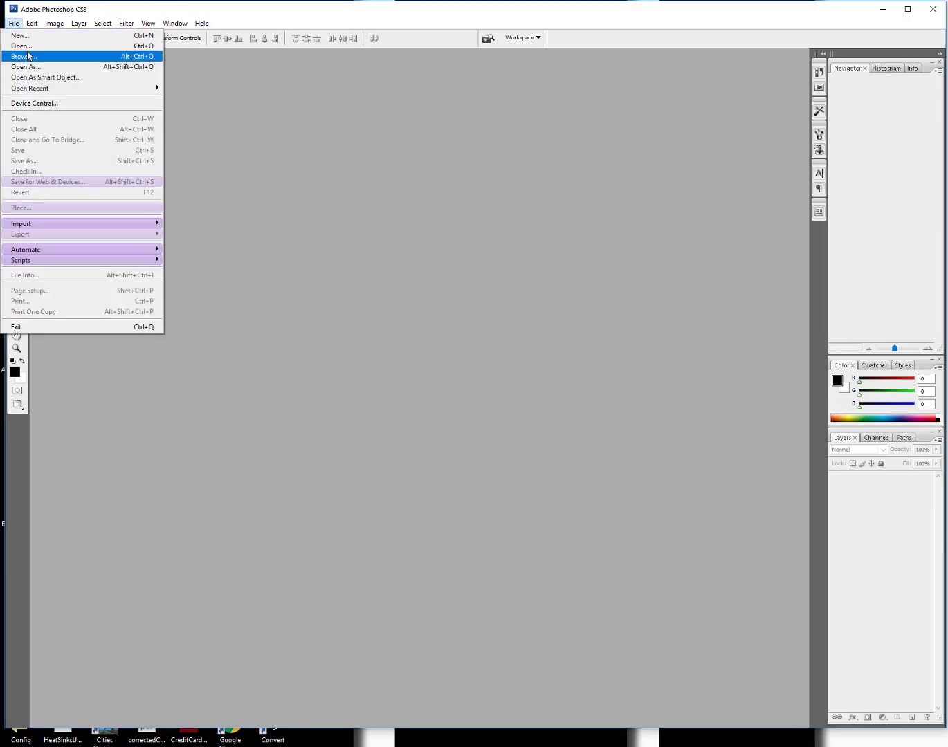
{"action": "left_click", "coordinate": [22, 45]}
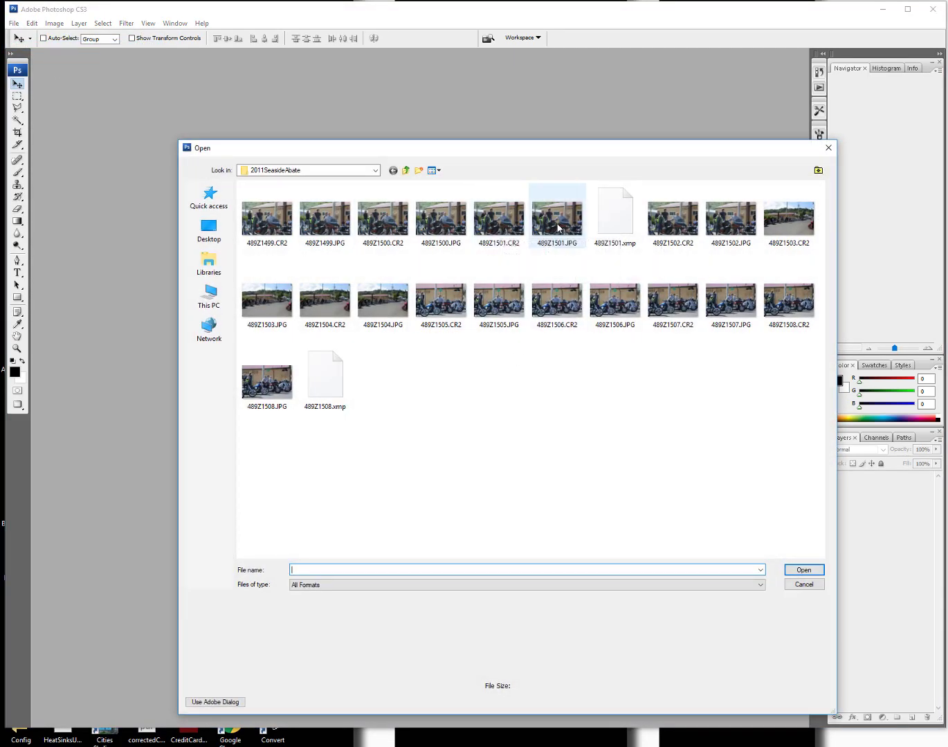
{"action": "left_click", "coordinate": [558, 220]}
{"action": "double_click", "coordinate": [558, 226]}
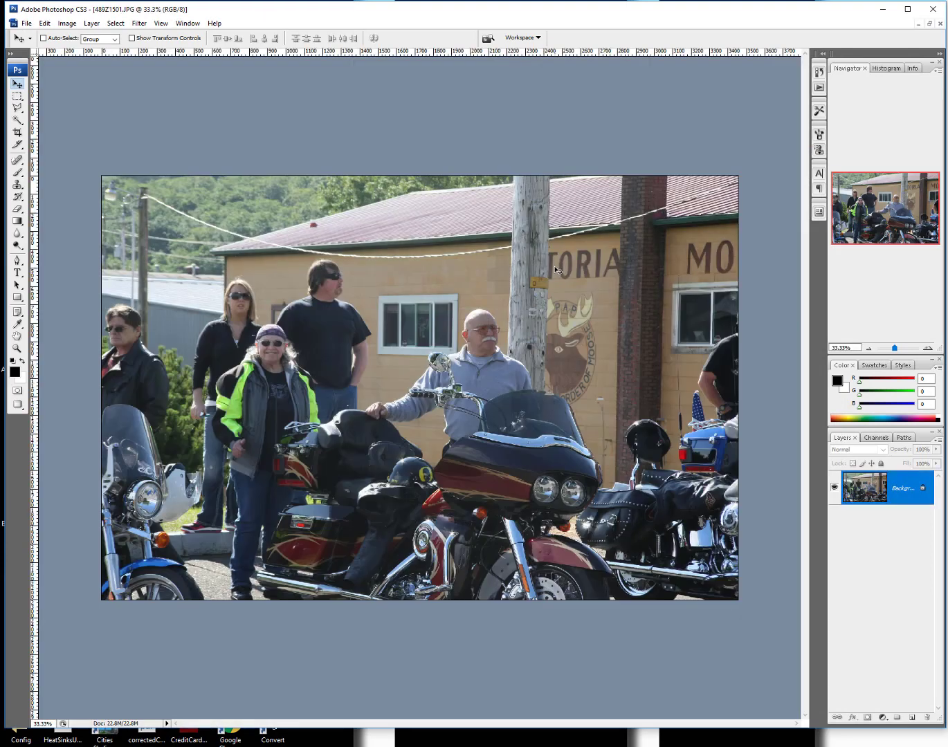
Step: Open the matching raw photo 489Z1501.CR2 in Camera Raw
{"action": "left_click", "coordinate": [26, 23]}
{"action": "left_click", "coordinate": [37, 47]}
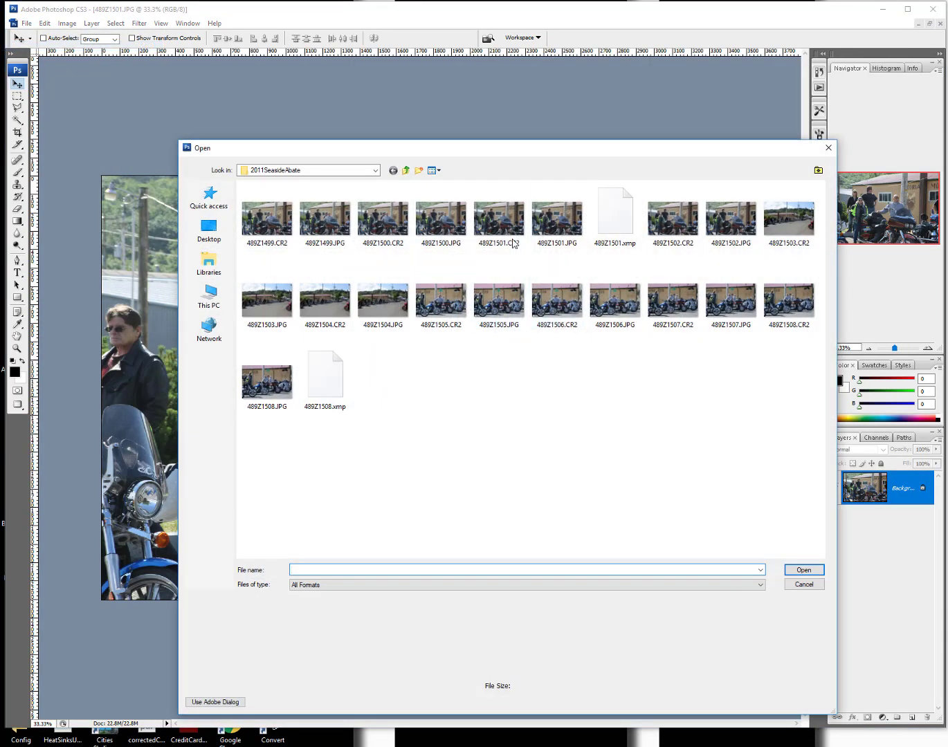
{"action": "double_click", "coordinate": [507, 227]}
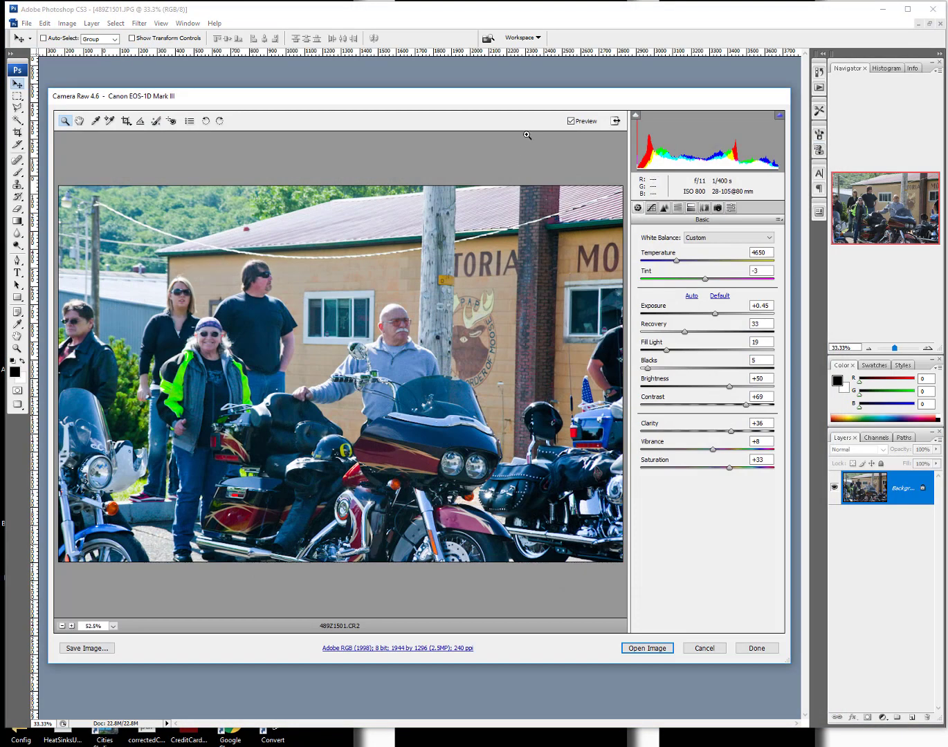
Step: Shrink and move the Camera Raw window beside the open JPEG to compare both versions, and close Camera Raw
{"action": "left_click_drag", "start_coordinate": [533, 104], "coordinate": [947, 35]}
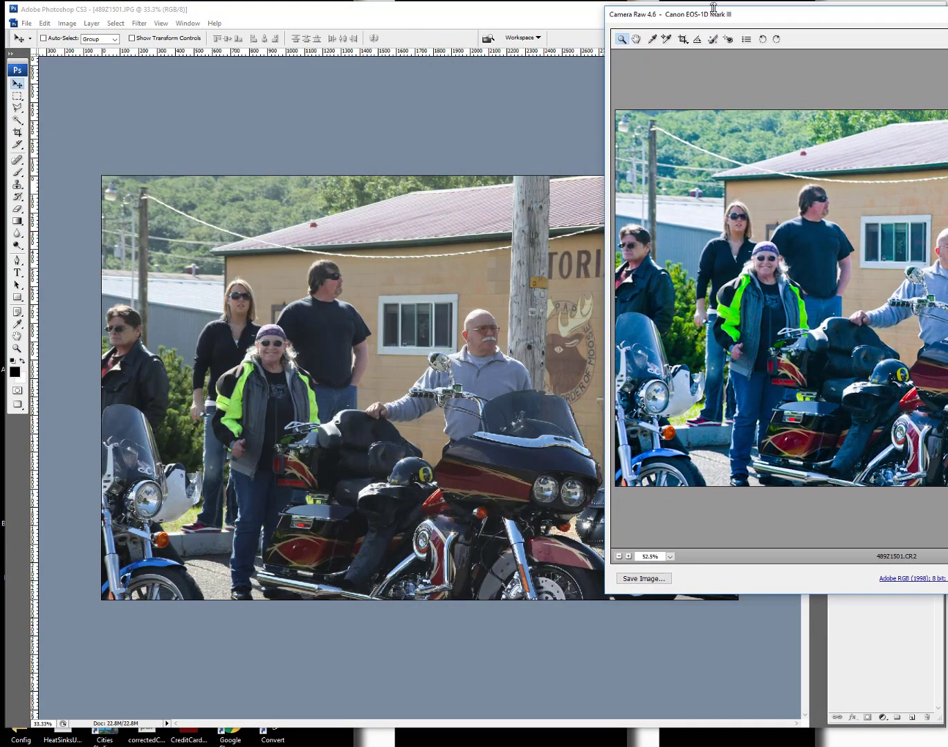
{"action": "left_click_drag", "start_coordinate": [783, 16], "coordinate": [576, 158]}
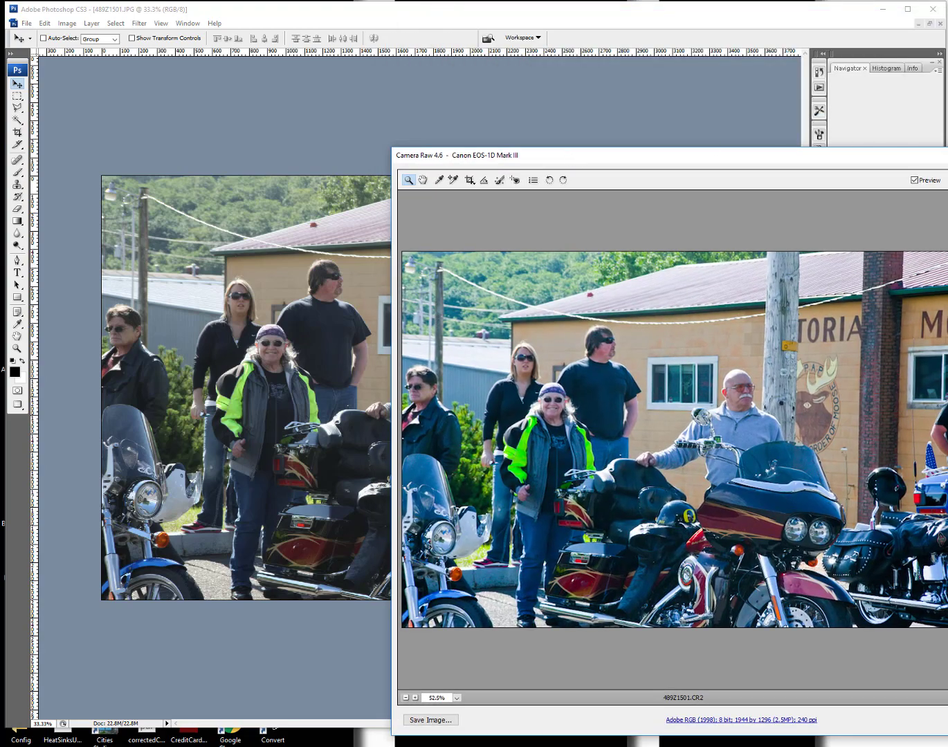
{"action": "left_click_drag", "start_coordinate": [863, 735], "coordinate": [864, 579]}
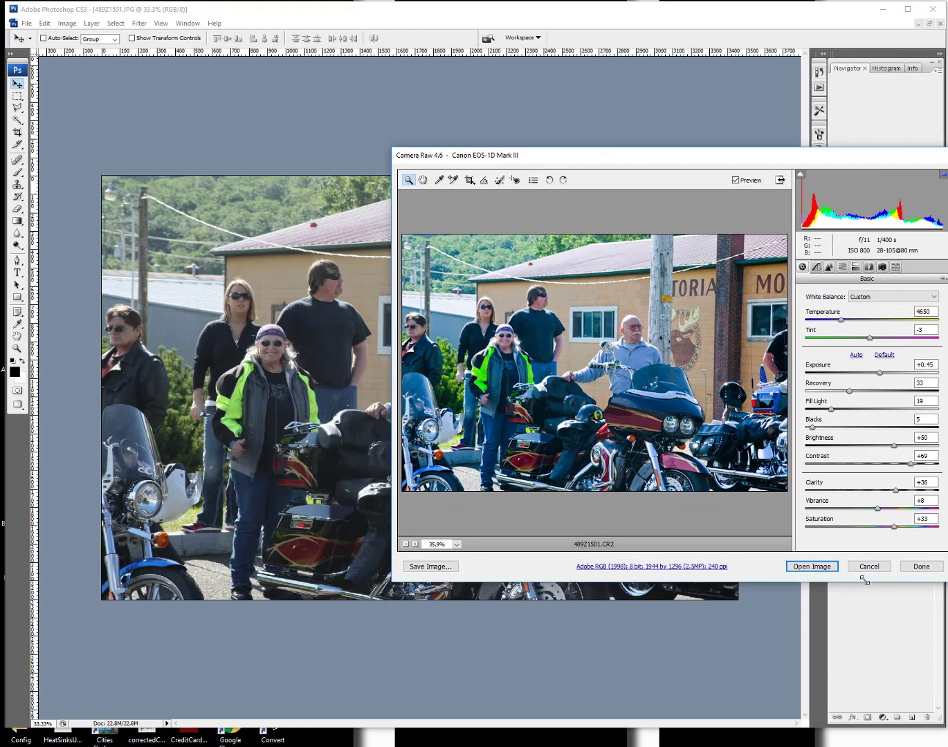
{"action": "left_click_drag", "start_coordinate": [676, 153], "coordinate": [794, 52]}
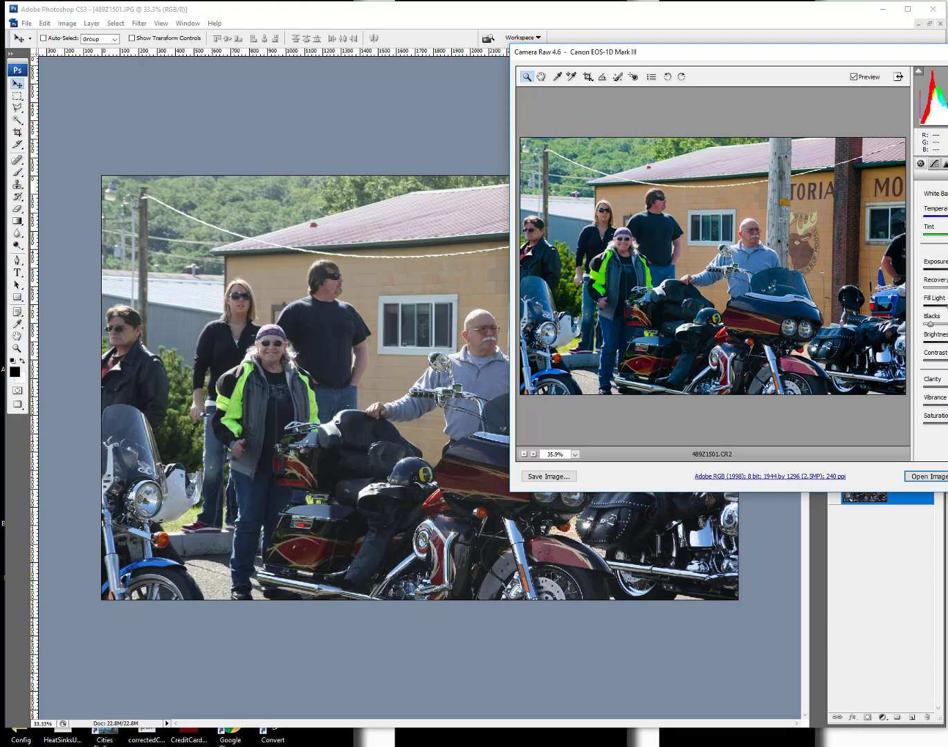
{"action": "key", "text": "Return"}
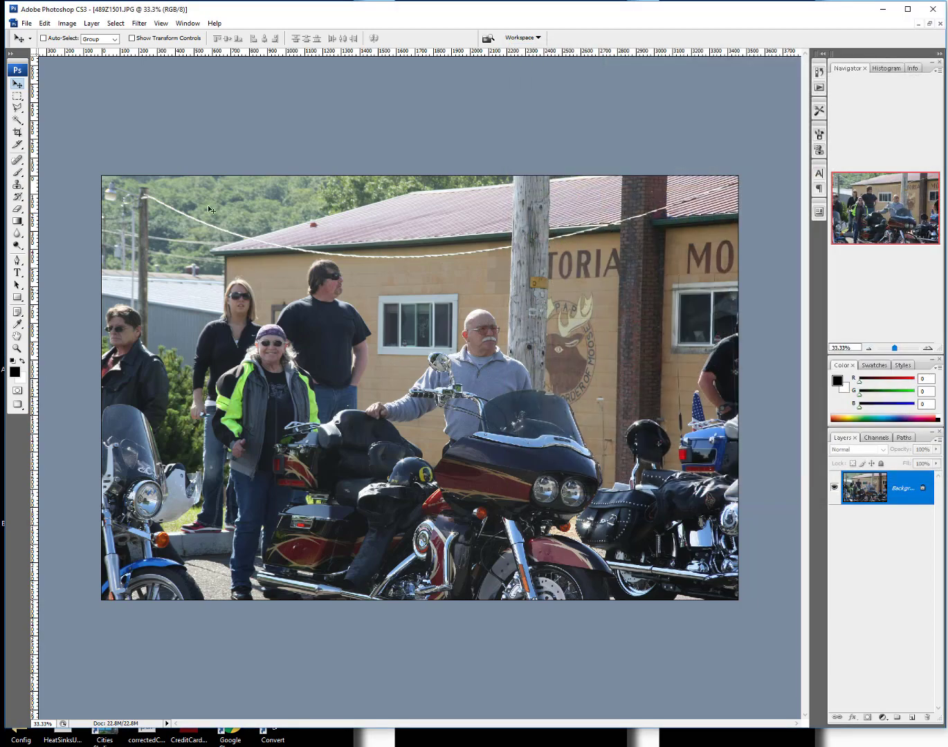
Step: Apply the Sharpen Edges filter to the 489Z1501.JPG photo
{"action": "left_click", "coordinate": [112, 24]}
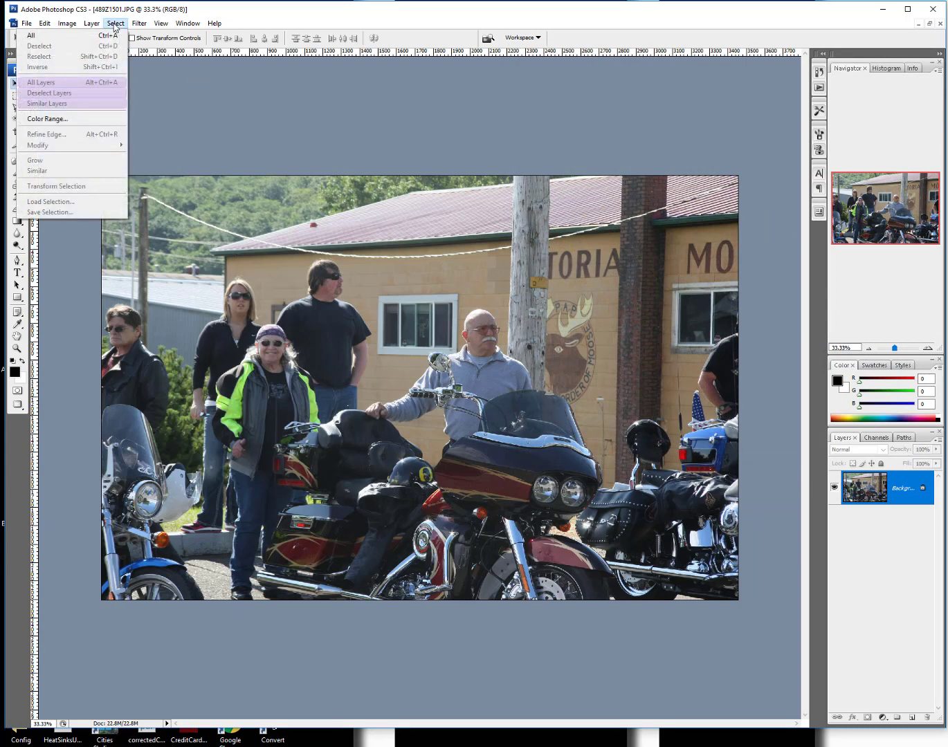
{"action": "mouse_move", "coordinate": [138, 25]}
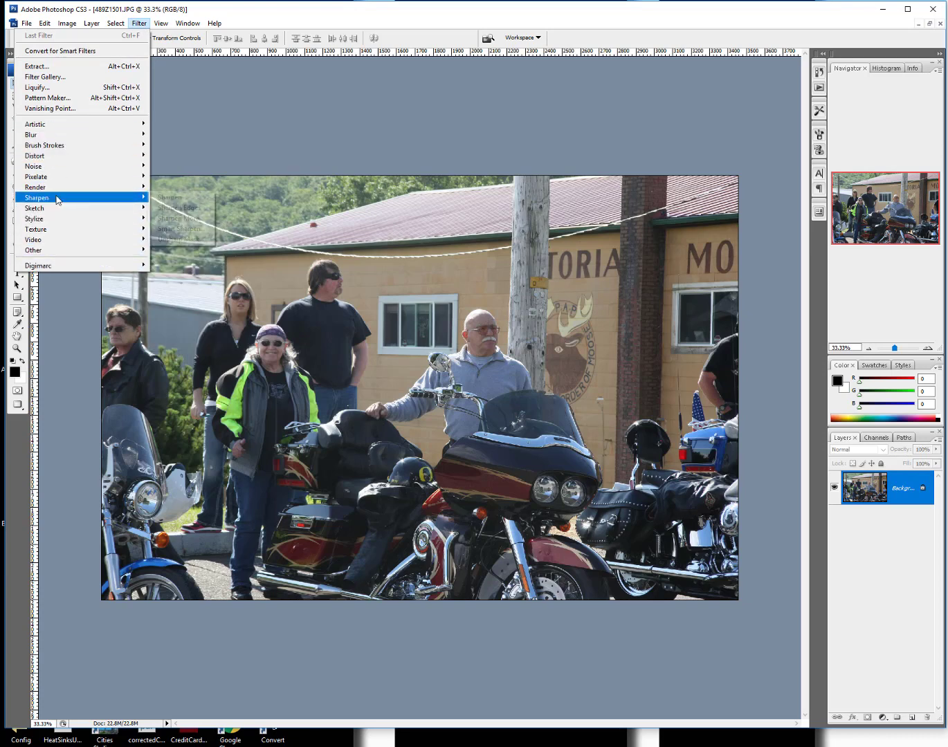
{"action": "mouse_move", "coordinate": [57, 198]}
{"action": "left_click", "coordinate": [175, 207]}
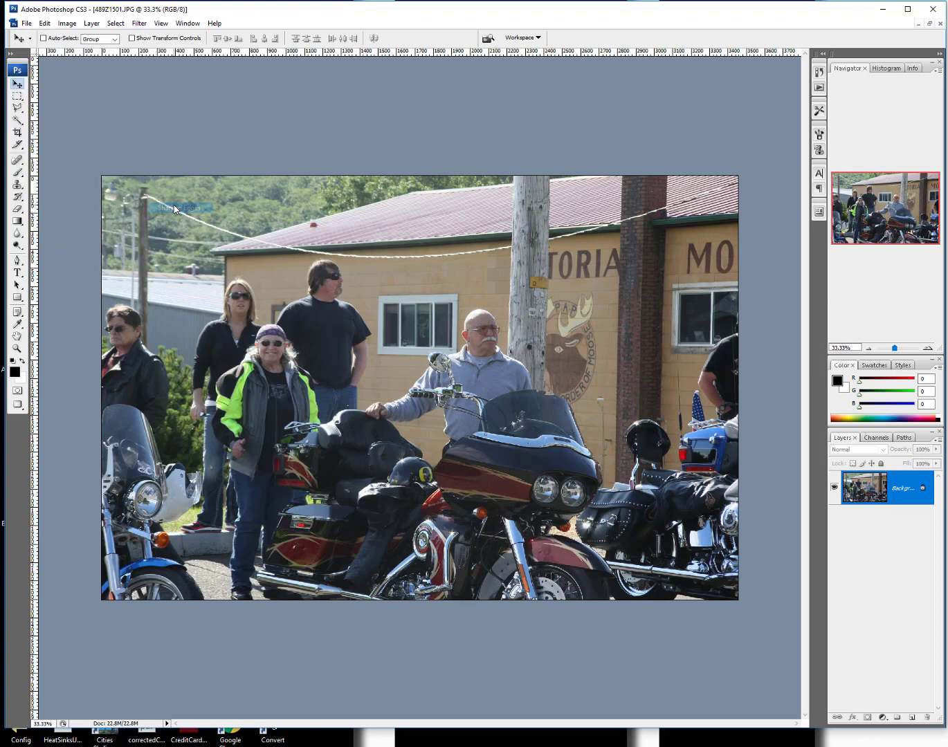